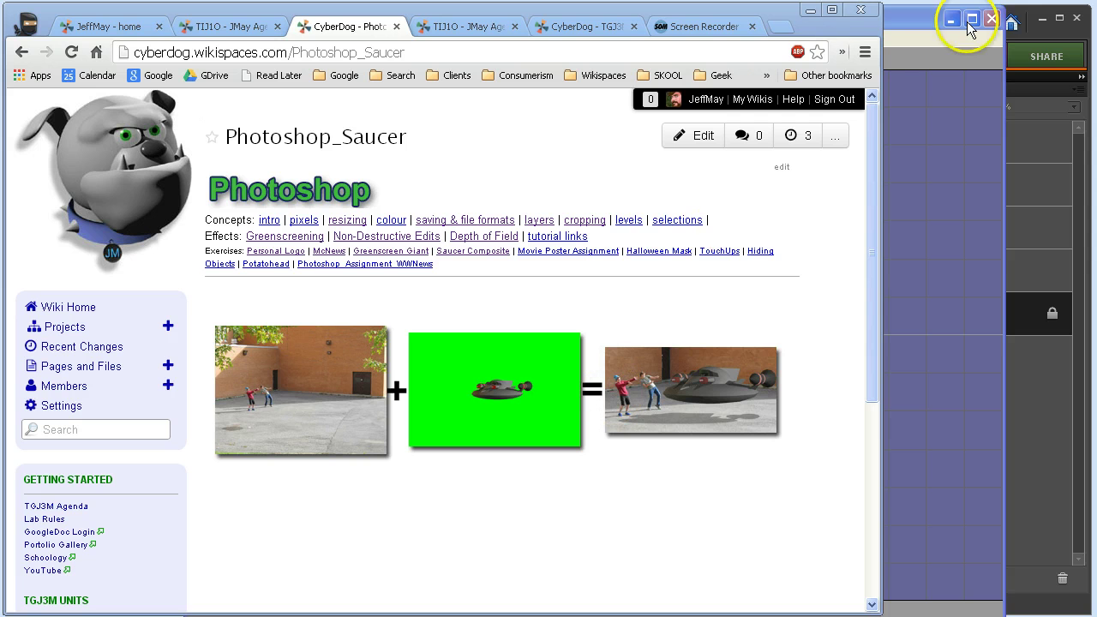
# - Close the saucer composite without saving, then select LiamPat.jpg in the Anim9or folder
pyautogui.click(1033, 30)
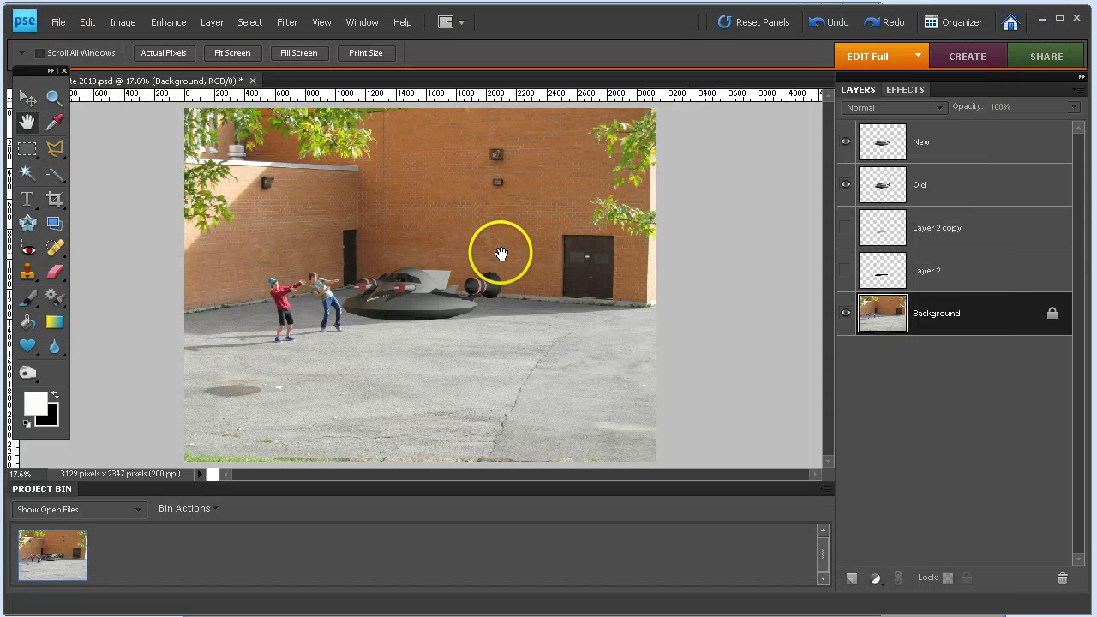
pyautogui.click(845, 310)
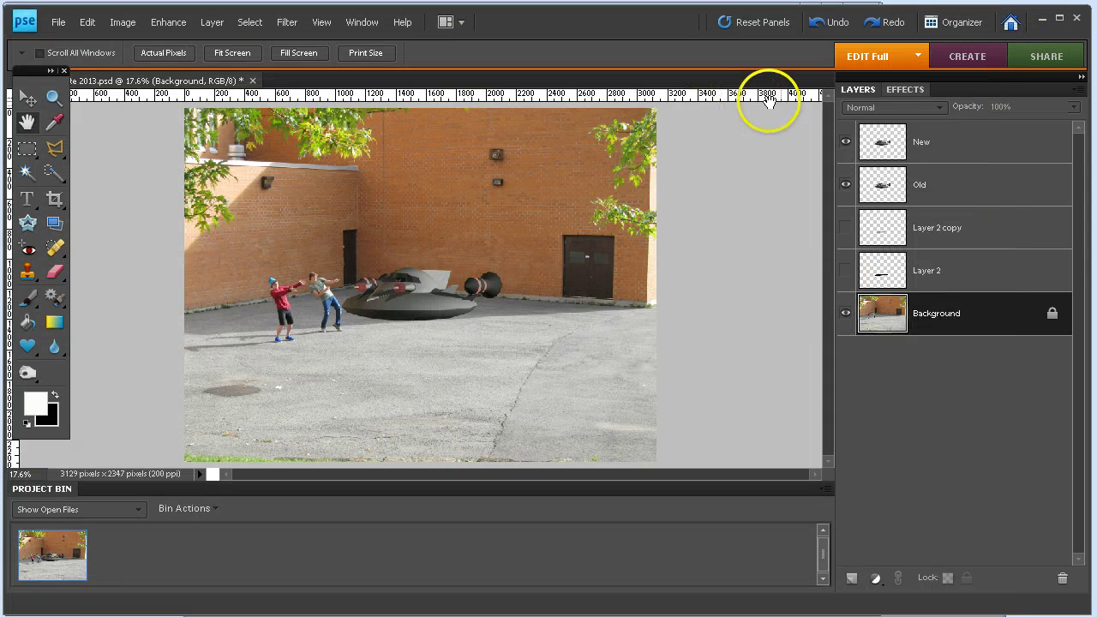
pyautogui.click(253, 81)
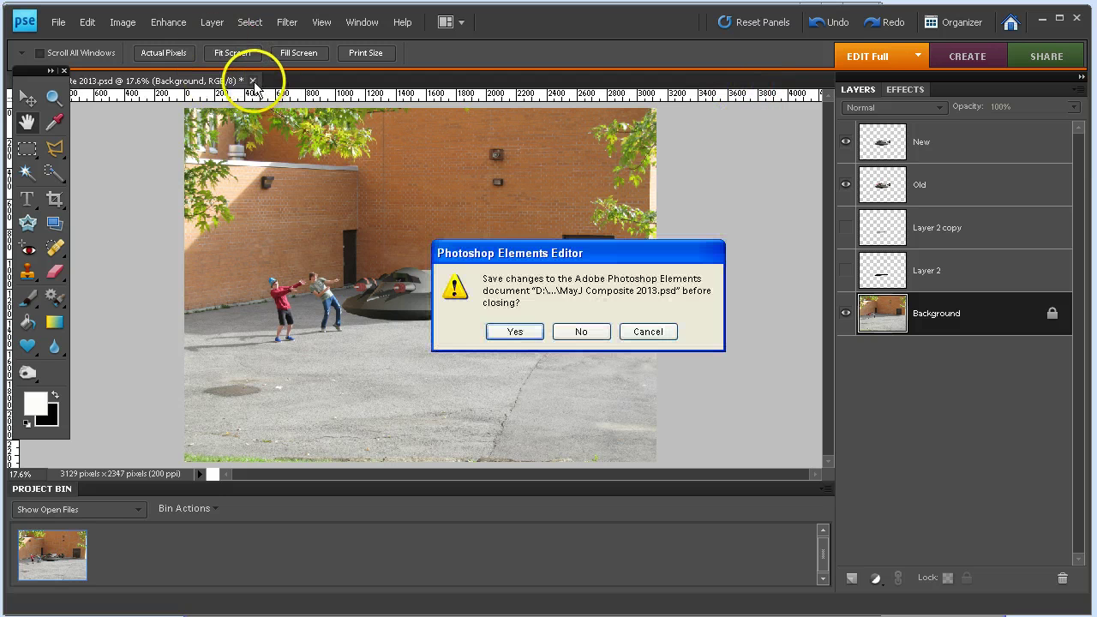
pyautogui.click(575, 328)
pyautogui.hotkey('alt', 'Tab')
pyautogui.hotkey('alt', 'Tab')
pyautogui.hotkey('alt', 'Tab')
pyautogui.hotkey('alt', 'Tab')
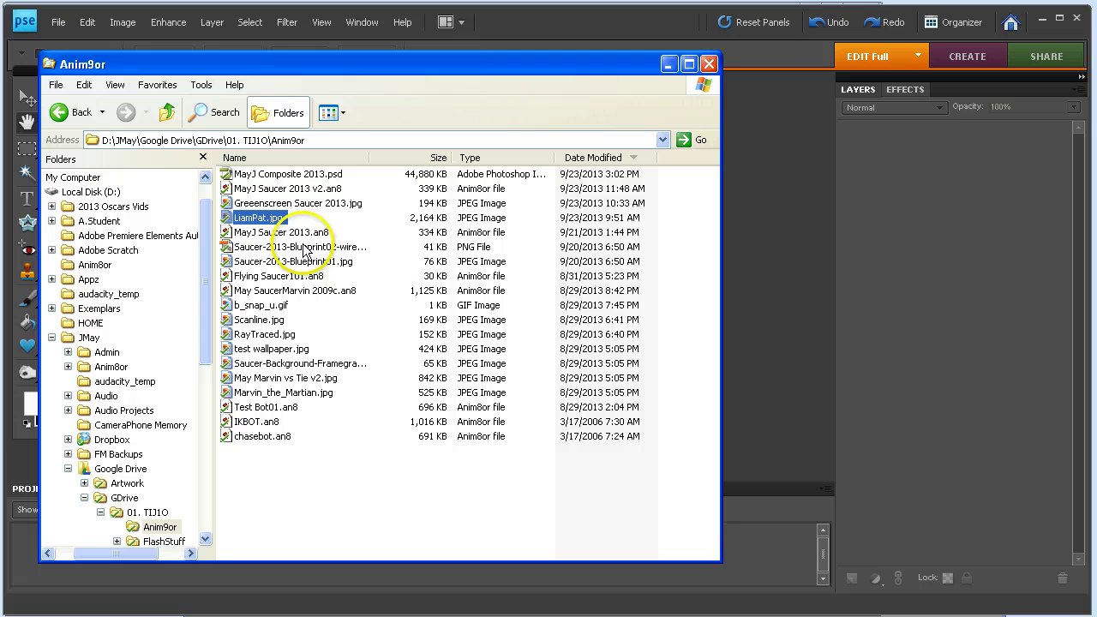
pyautogui.click(260, 217)
# - Drag LiamPat.jpg into Photoshop Elements to open it, and move the folder window aside
pyautogui.moveTo(295, 63); pyautogui.dragTo(634, 124)
pyautogui.moveTo(591, 278); pyautogui.dragTo(347, 255)
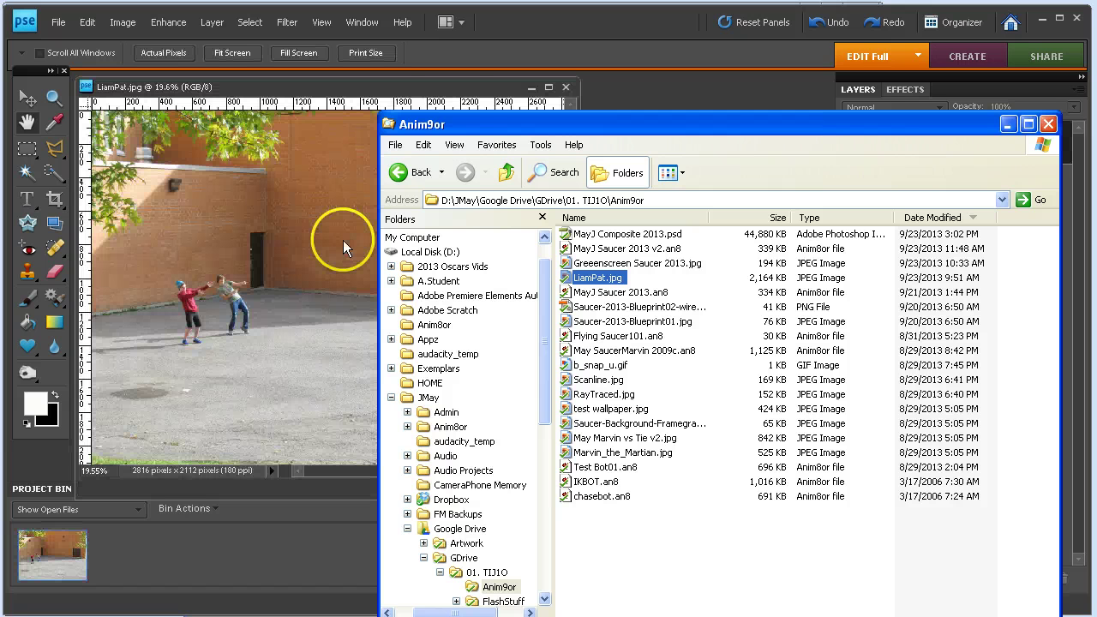
pyautogui.moveTo(493, 126); pyautogui.dragTo(678, 249)
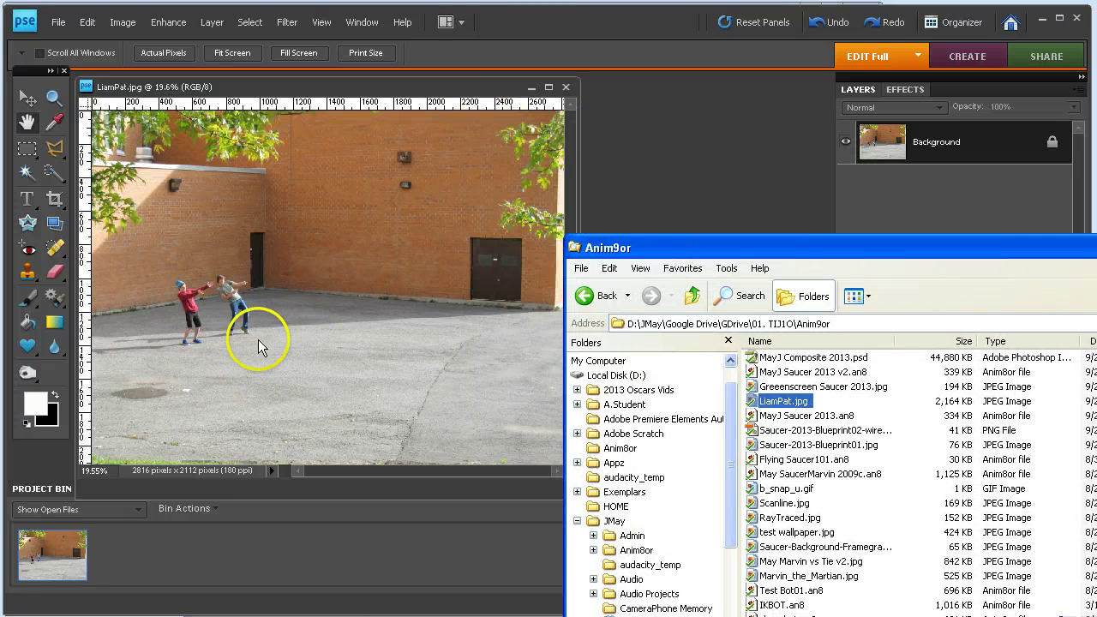
pyautogui.moveTo(804, 249); pyautogui.dragTo(742, 554)
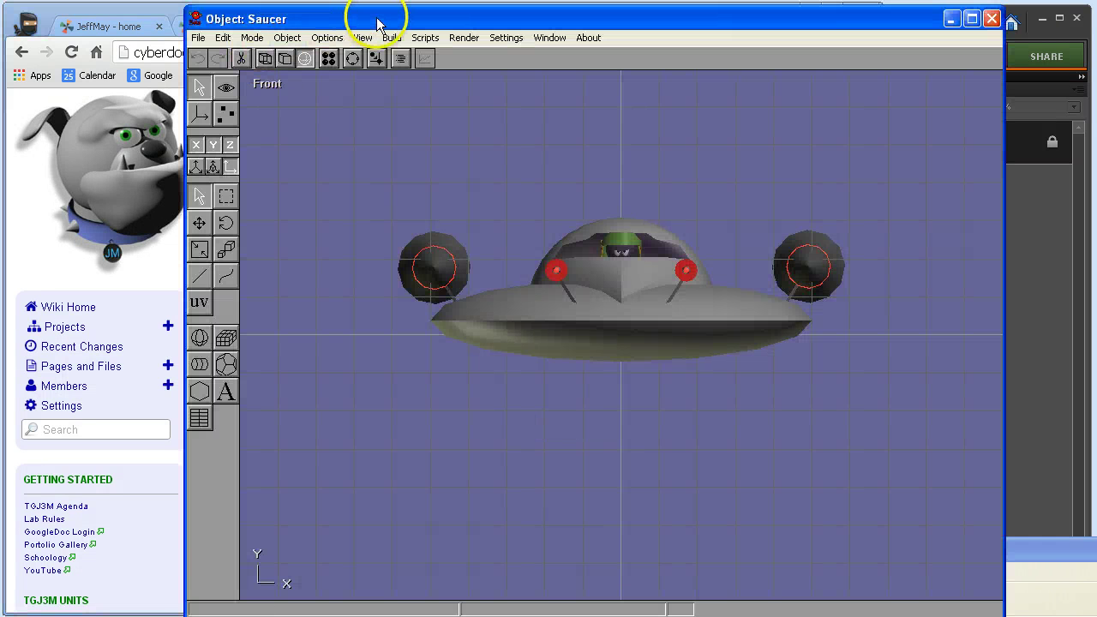
# - Switch to the scene editor and create a new empty scene
pyautogui.click(284, 38)
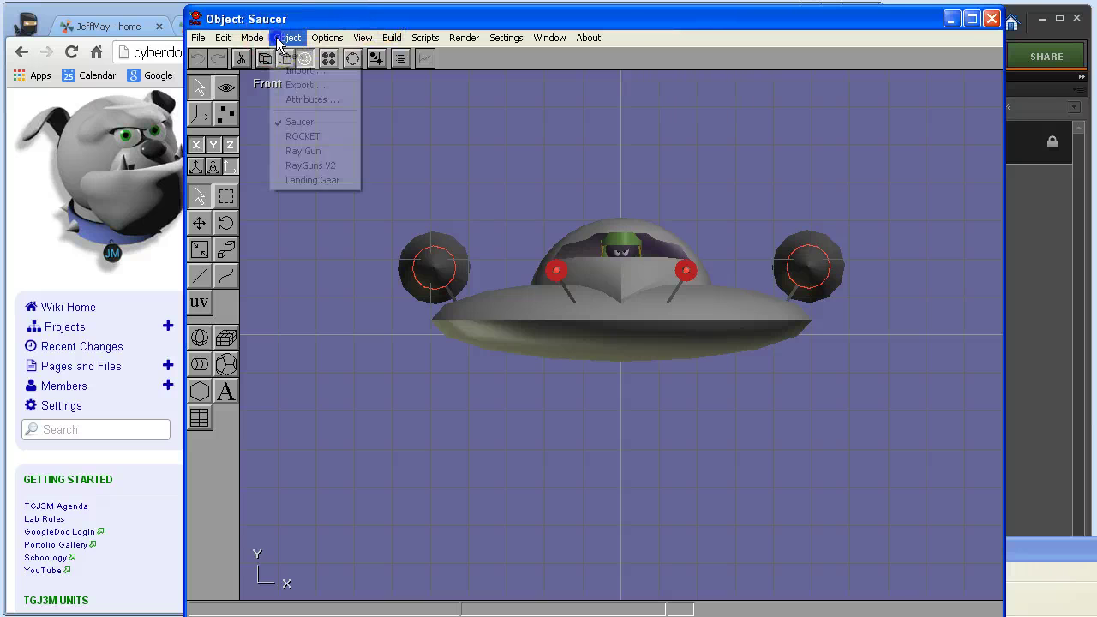
pyautogui.moveTo(252, 37)
pyautogui.click(261, 98)
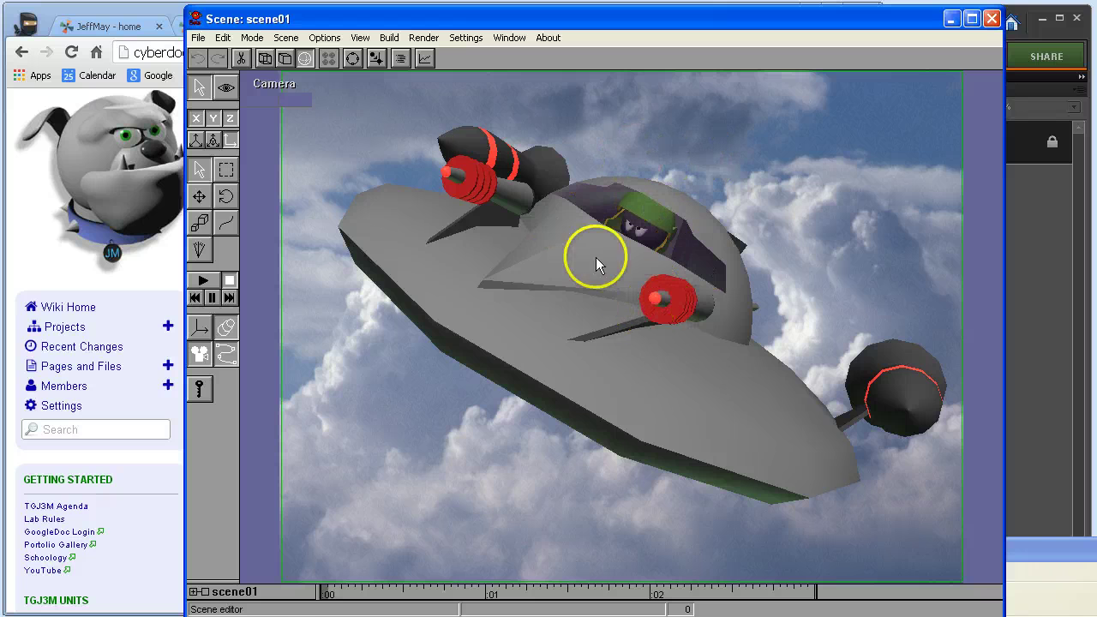
pyautogui.click(286, 38)
pyautogui.click(292, 54)
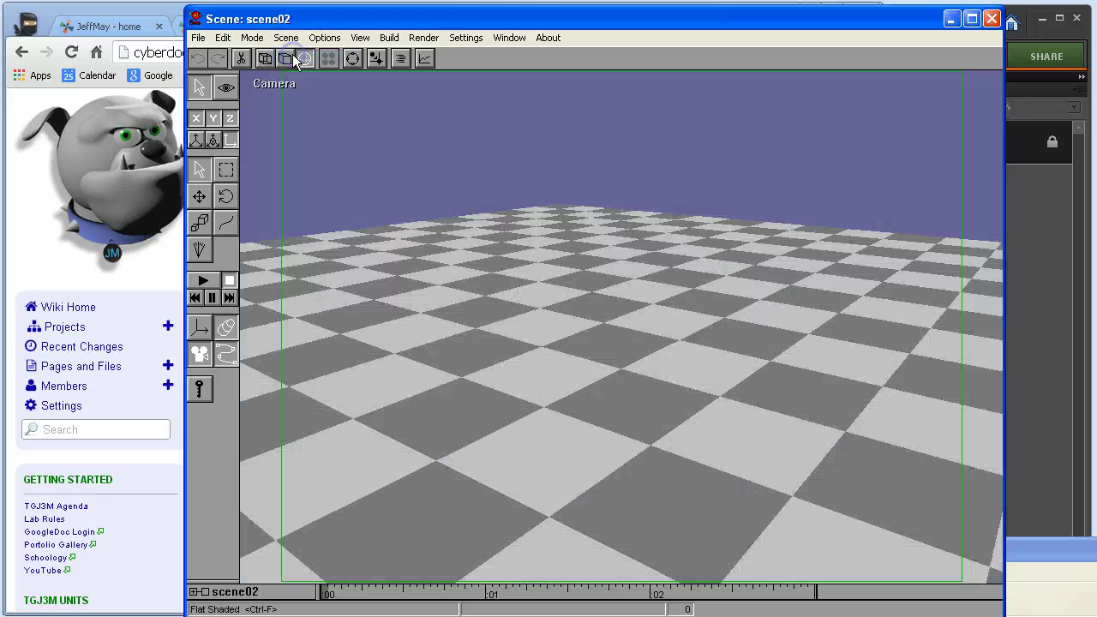
# - Rename the new scene from scene02 to Schoolyard
pyautogui.click(466, 38)
pyautogui.click(469, 54)
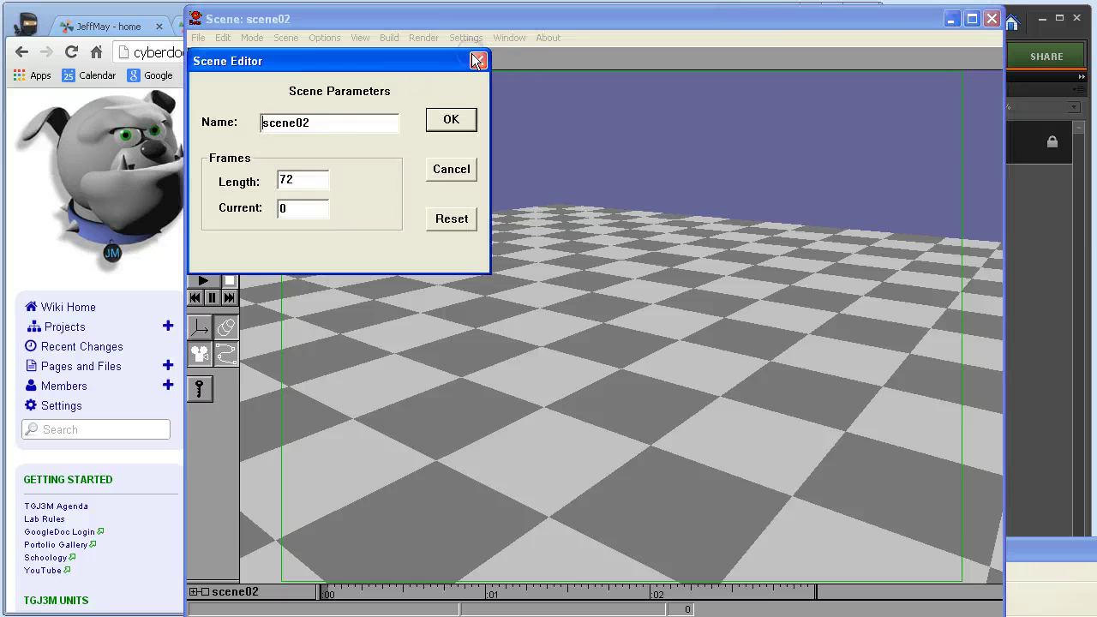
pyautogui.doubleClick(313, 122)
pyautogui.write('Schoolyard')
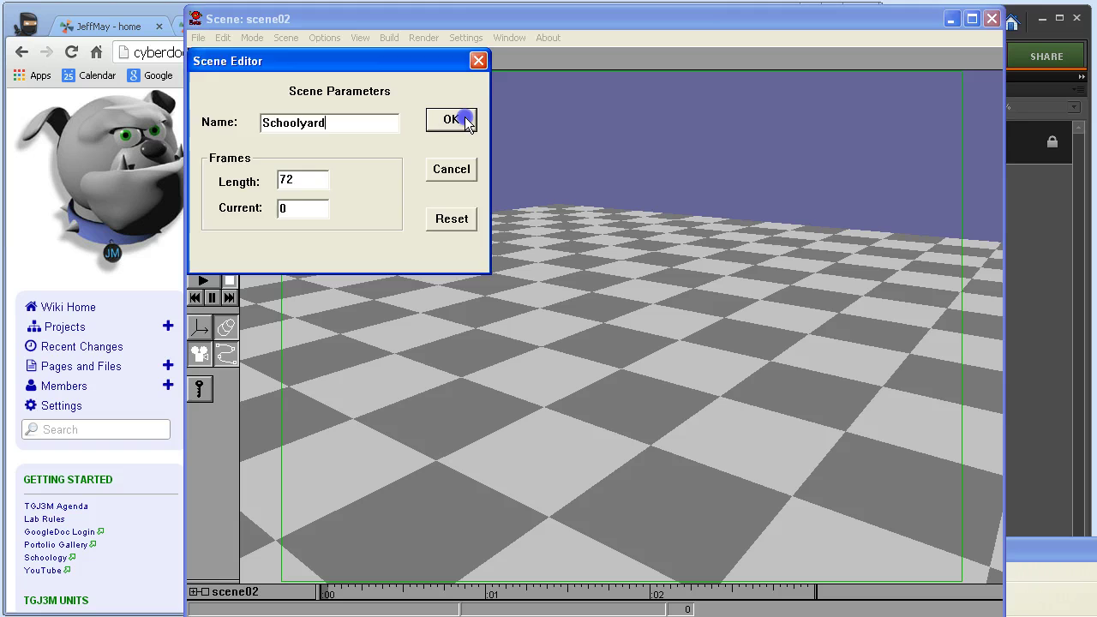
pyautogui.click(454, 120)
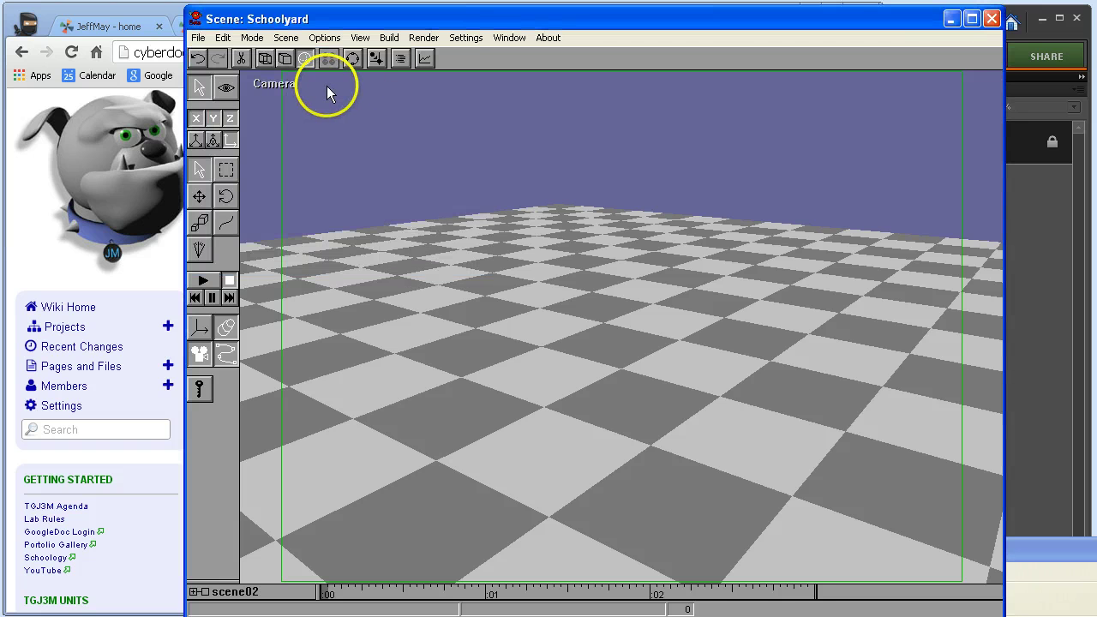
# - Set the scene background to the image LiamPat.jpg
pyautogui.click(466, 37)
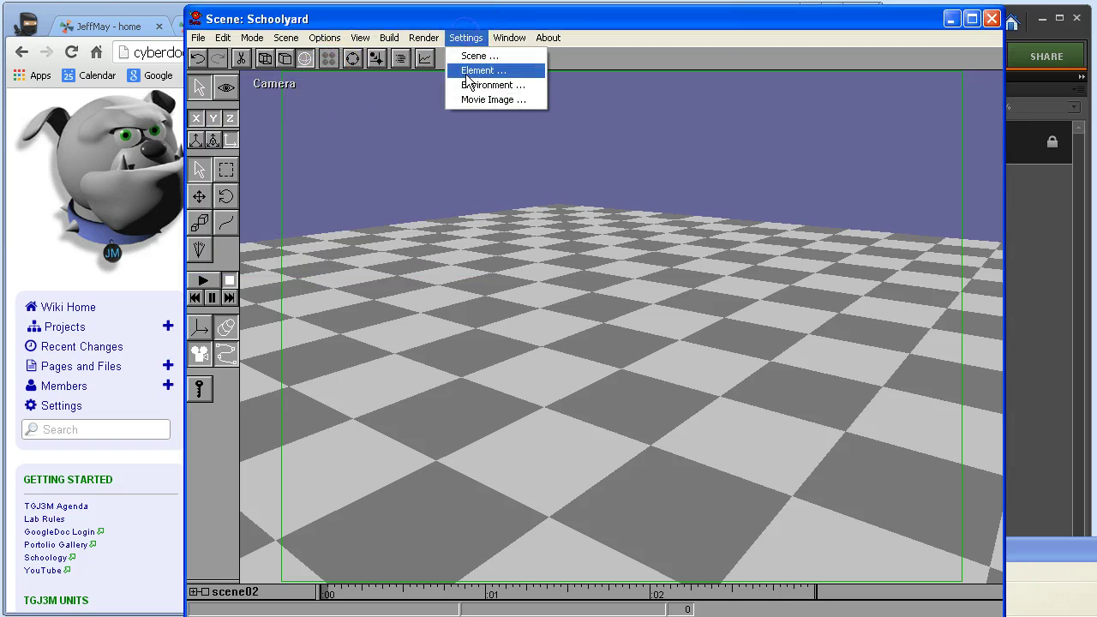
pyautogui.click(467, 86)
pyautogui.click(222, 168)
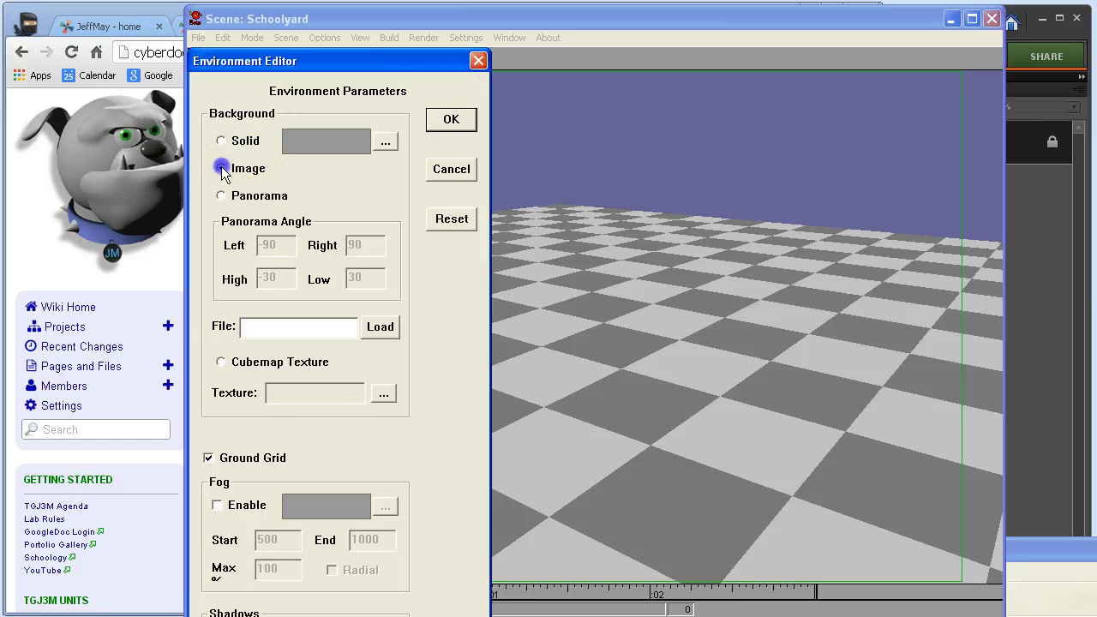
pyautogui.click(380, 329)
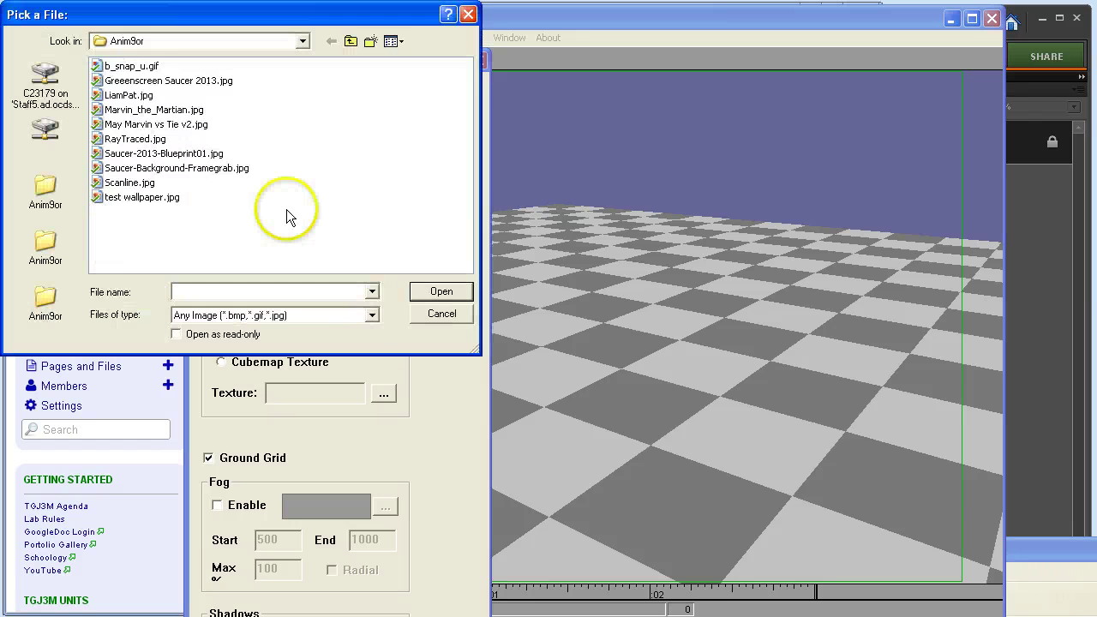
pyautogui.click(128, 95)
pyautogui.click(441, 291)
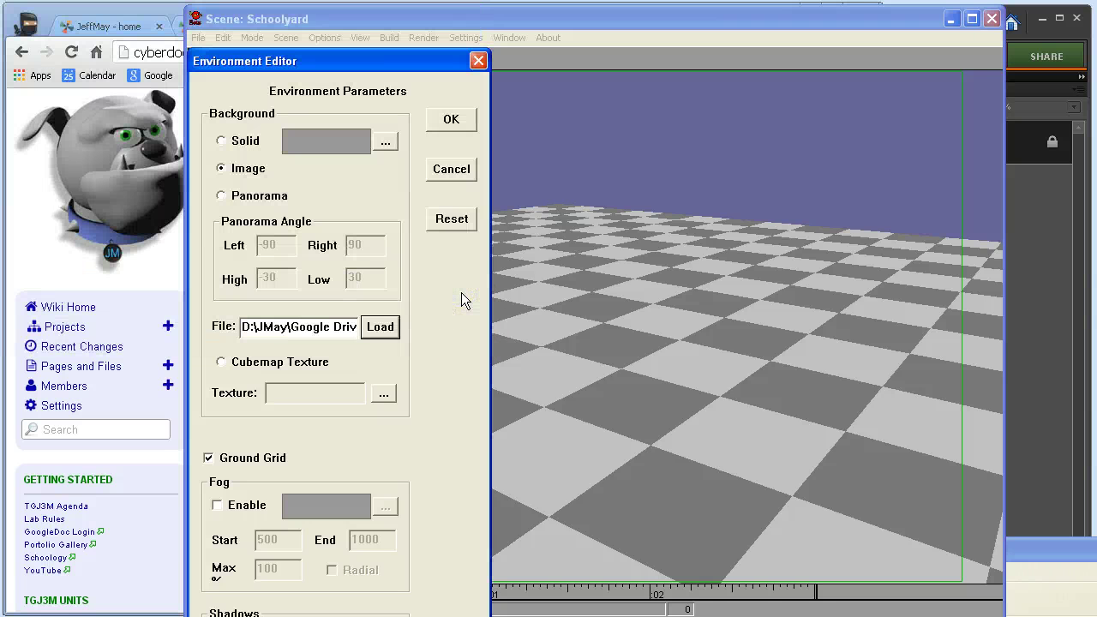
pyautogui.click(447, 120)
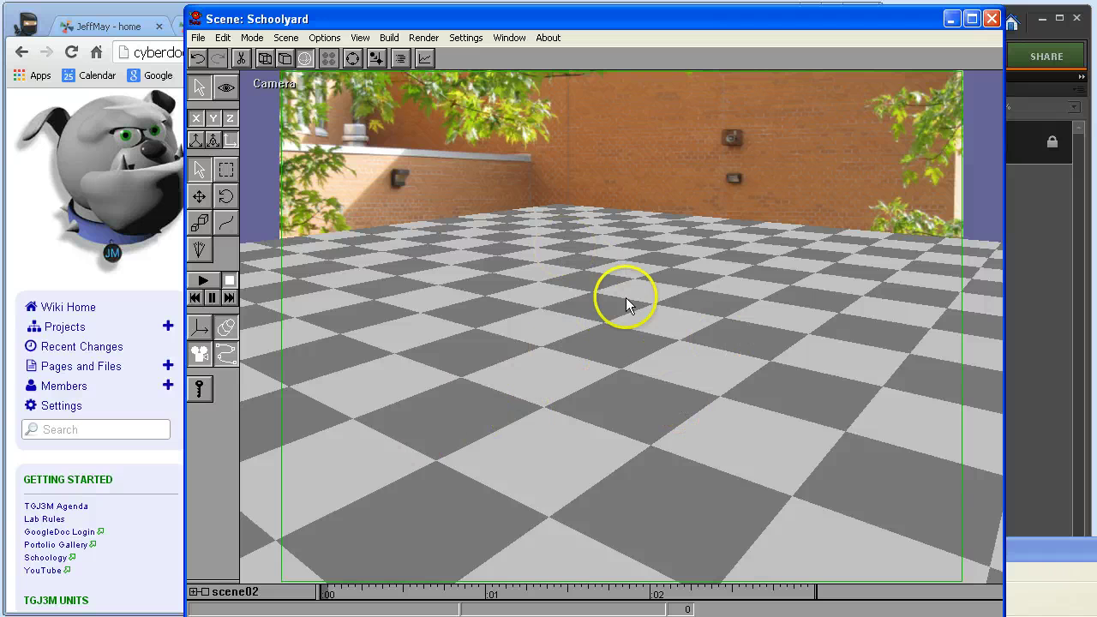
# - Turn off the ground grid in the environment settings
pyautogui.click(468, 39)
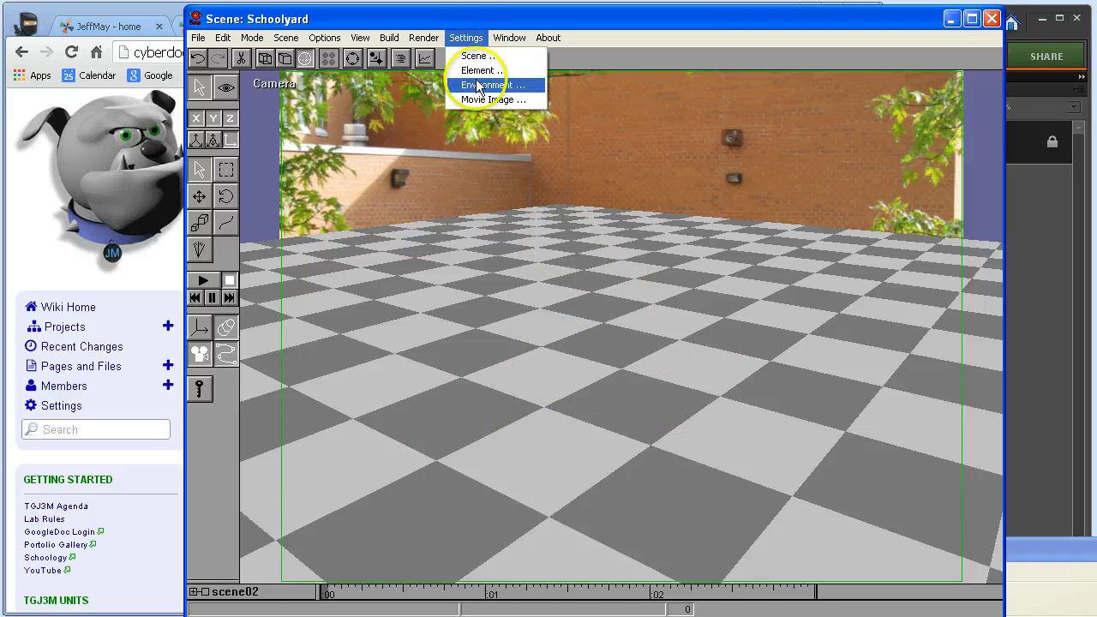
pyautogui.click(478, 82)
pyautogui.click(209, 458)
pyautogui.click(451, 119)
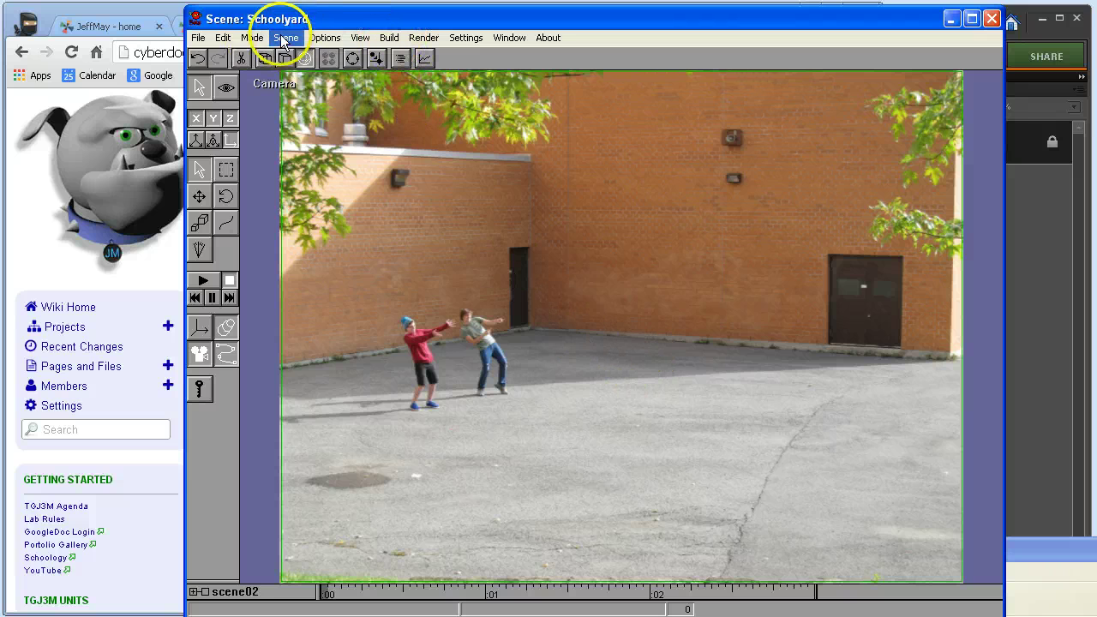
# - Add the Saucer object to the Schoolyard scene and select it
pyautogui.click(422, 38)
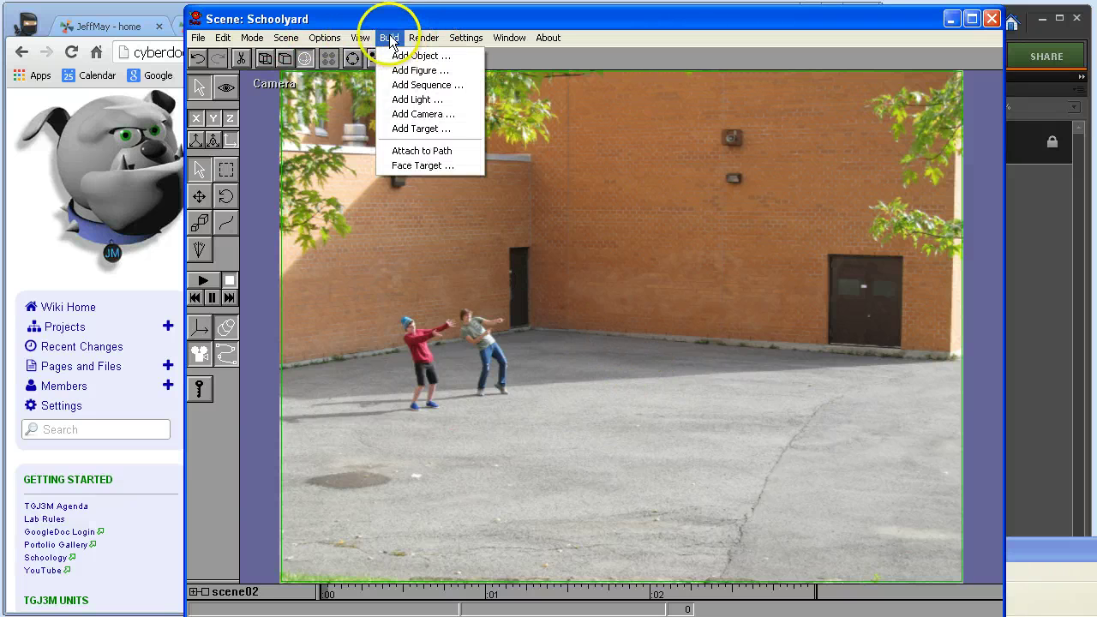
pyautogui.click(401, 55)
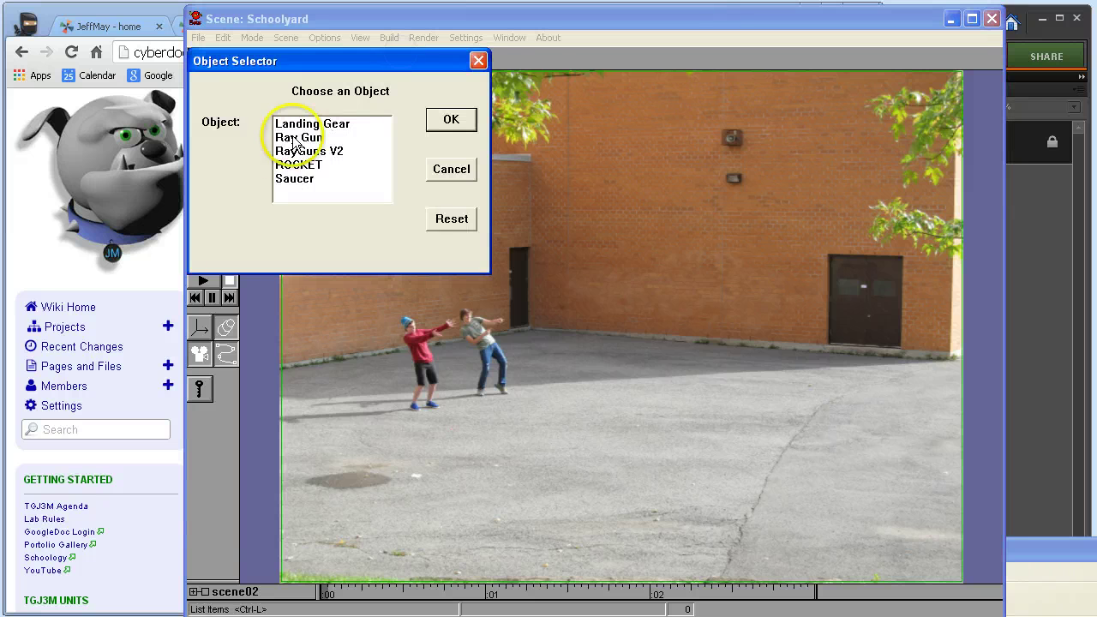
pyautogui.click(280, 182)
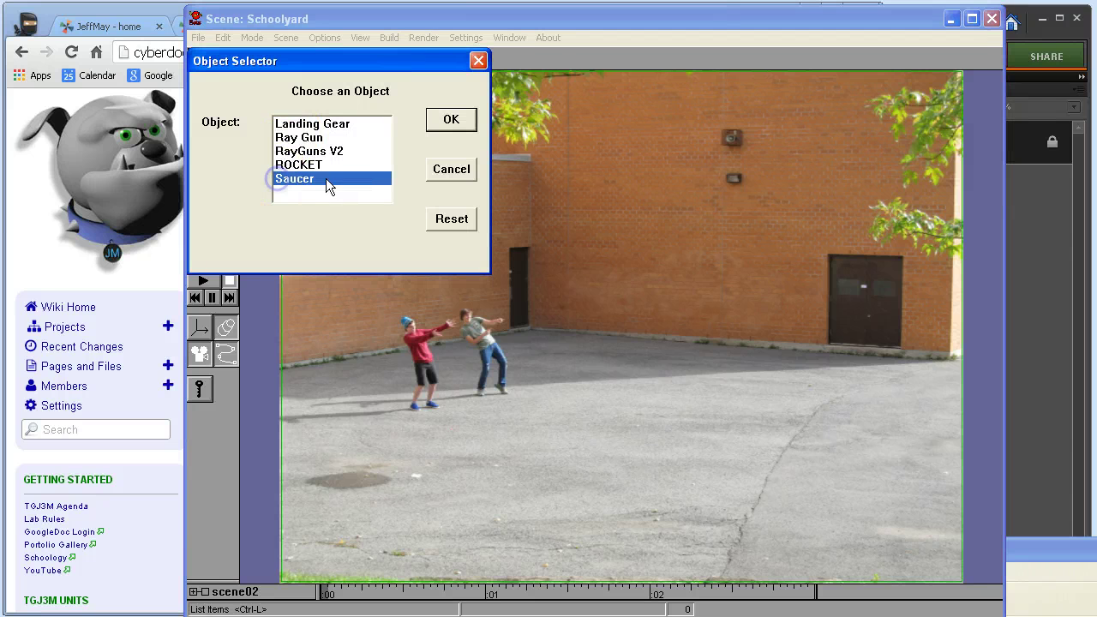
pyautogui.click(445, 120)
pyautogui.click(668, 300)
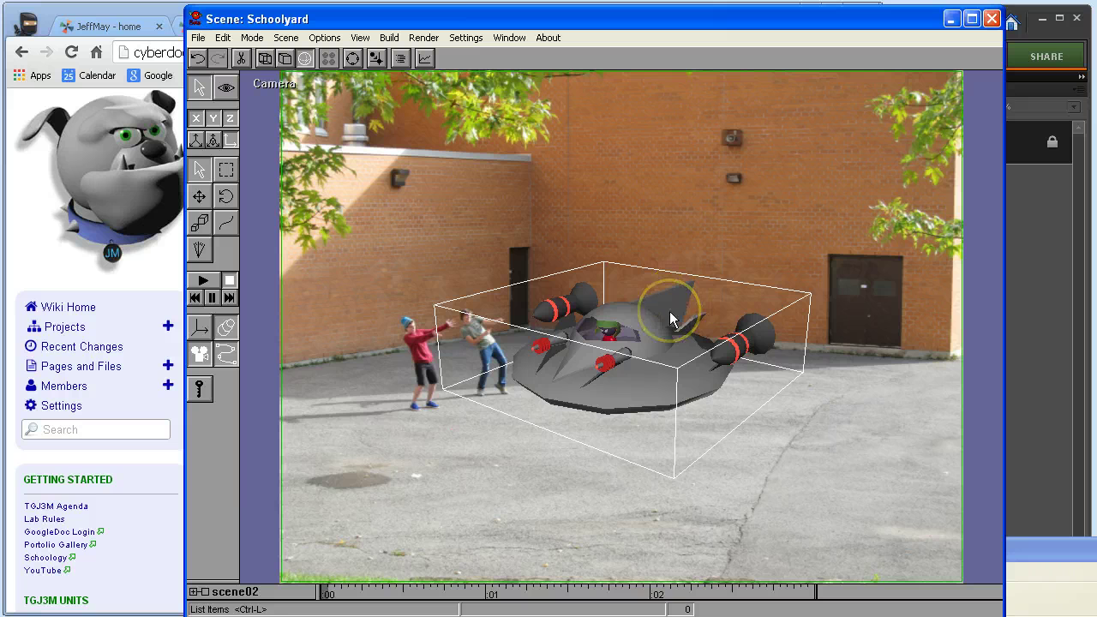
# - Turn the ground grid back on in the environment settings
pyautogui.click(465, 38)
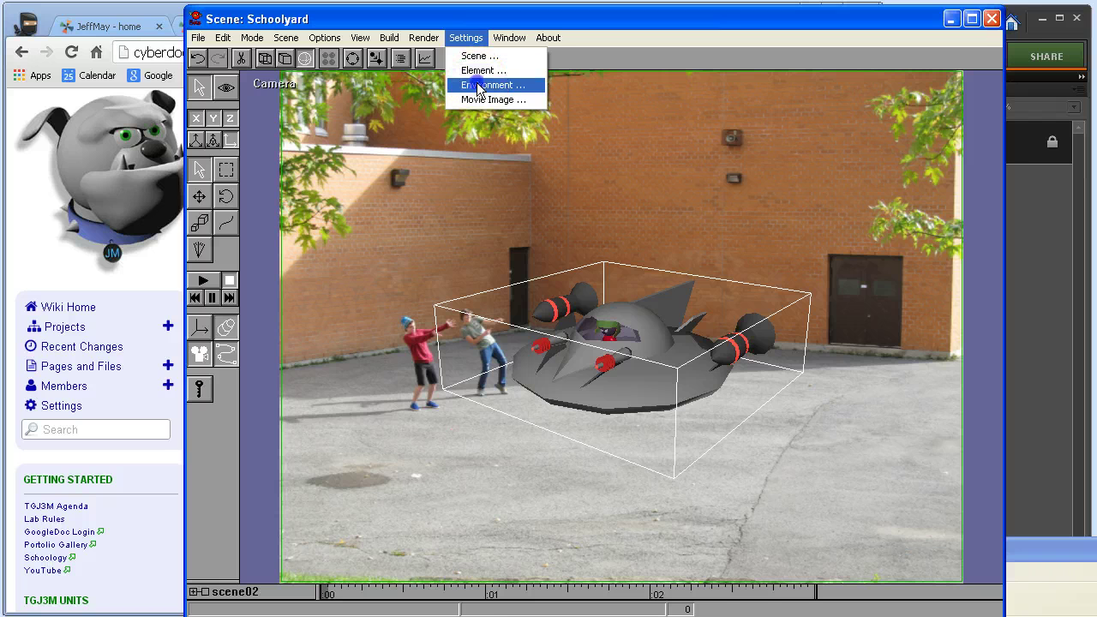
pyautogui.click(478, 85)
pyautogui.click(209, 457)
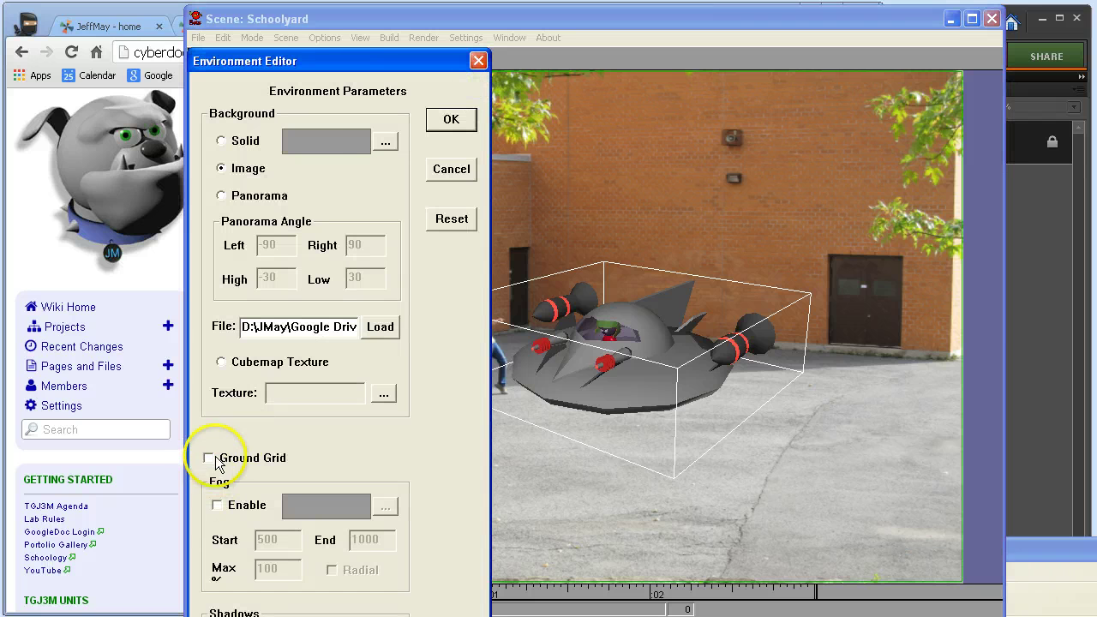
pyautogui.click(442, 117)
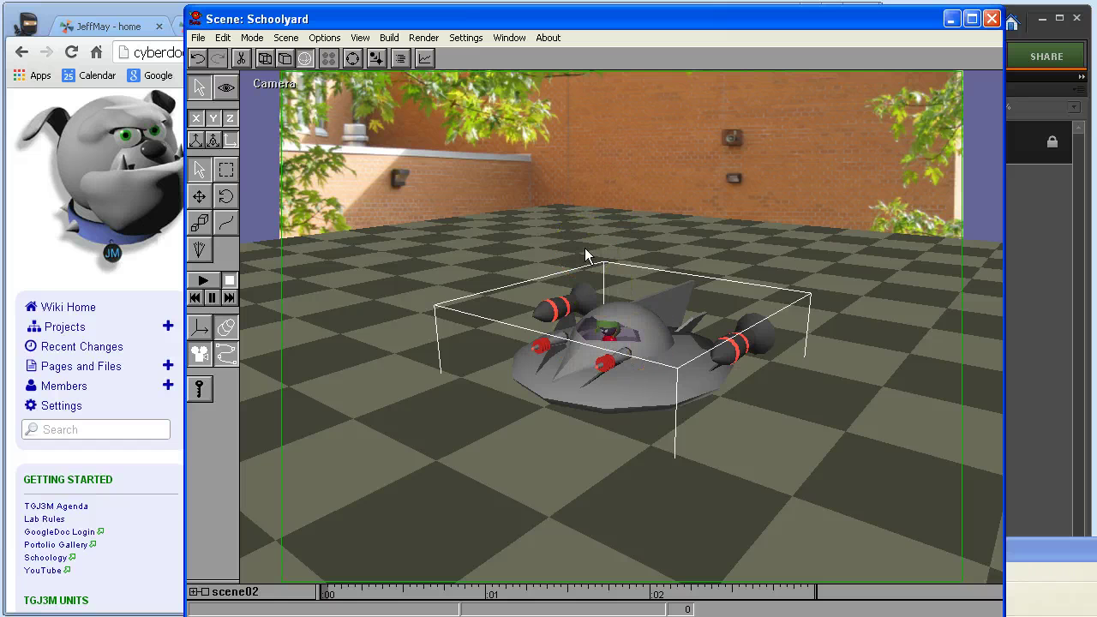
# - Switch to the four-view layout and select the scene camera
pyautogui.press('f')
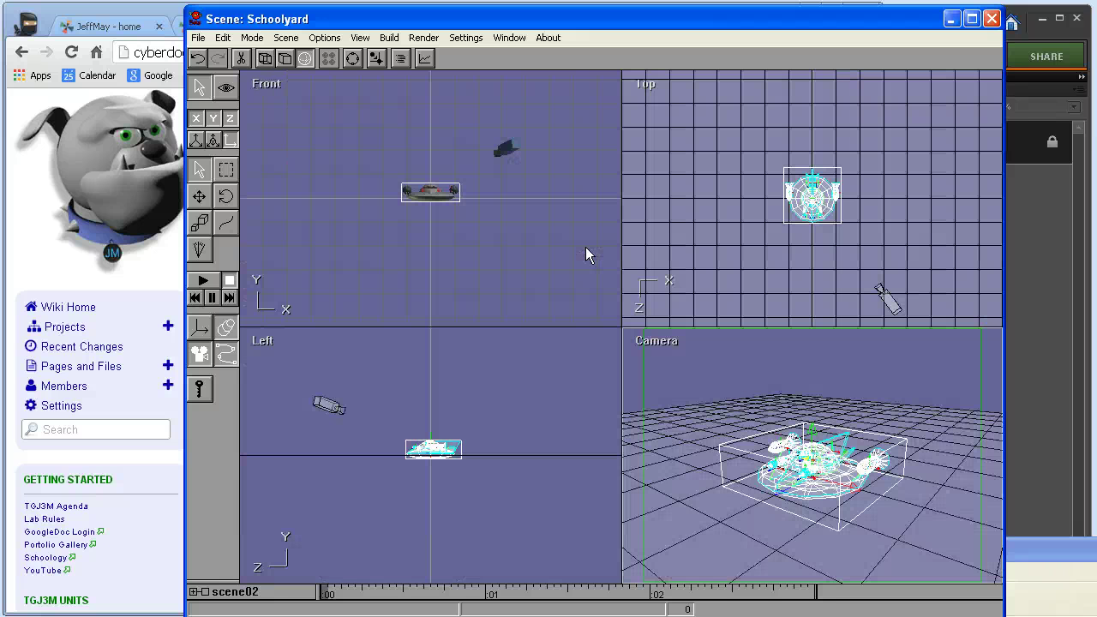
pyautogui.click(790, 386)
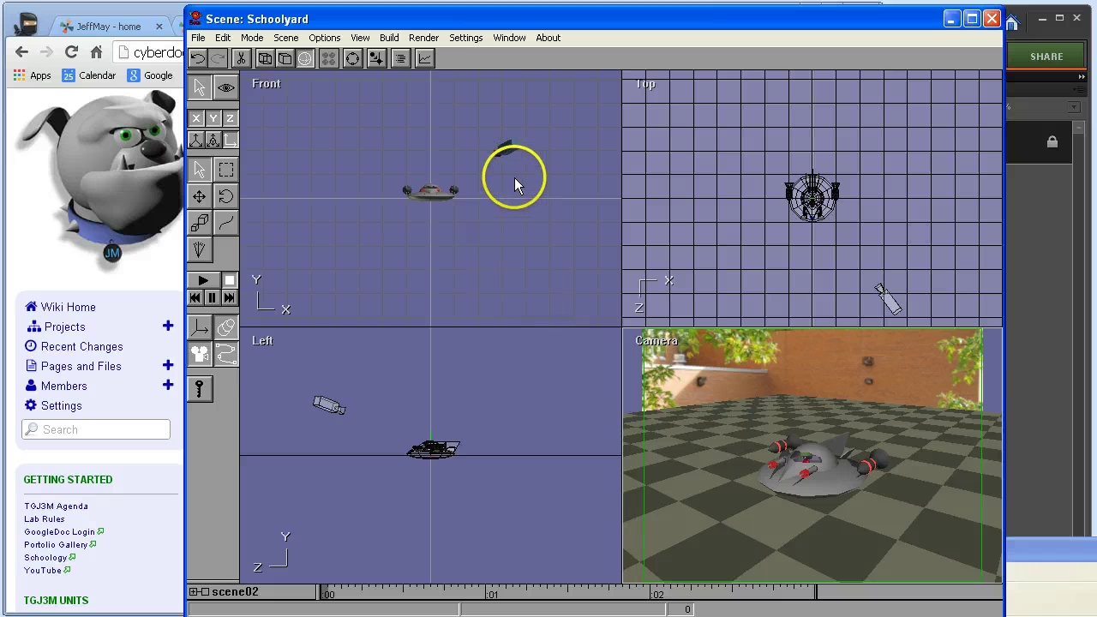
pyautogui.click(512, 161)
pyautogui.click(446, 190)
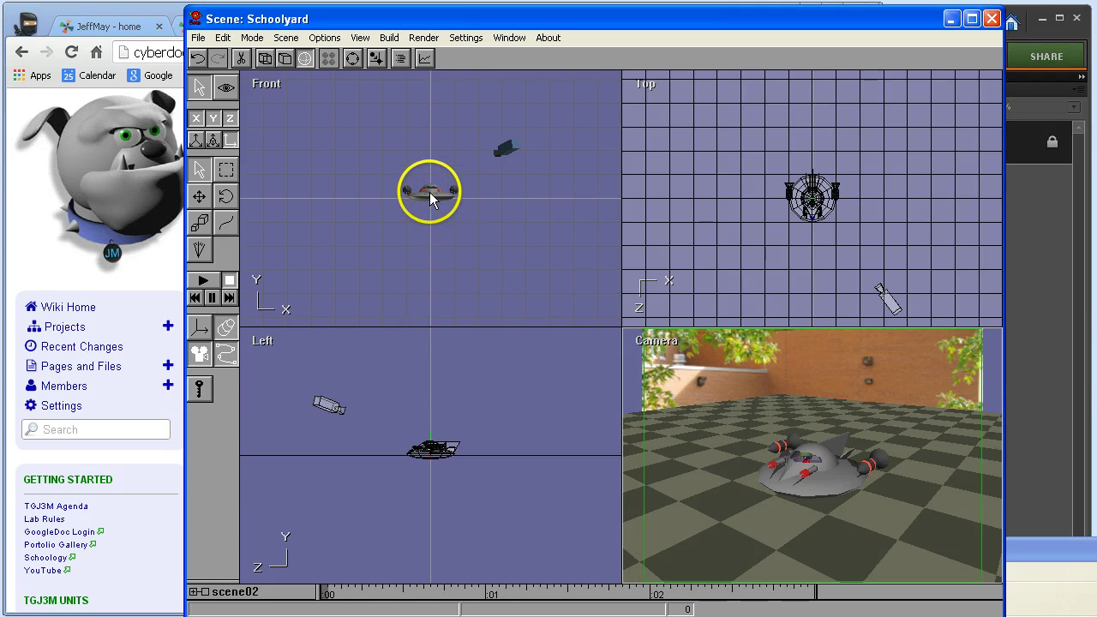
pyautogui.click(507, 150)
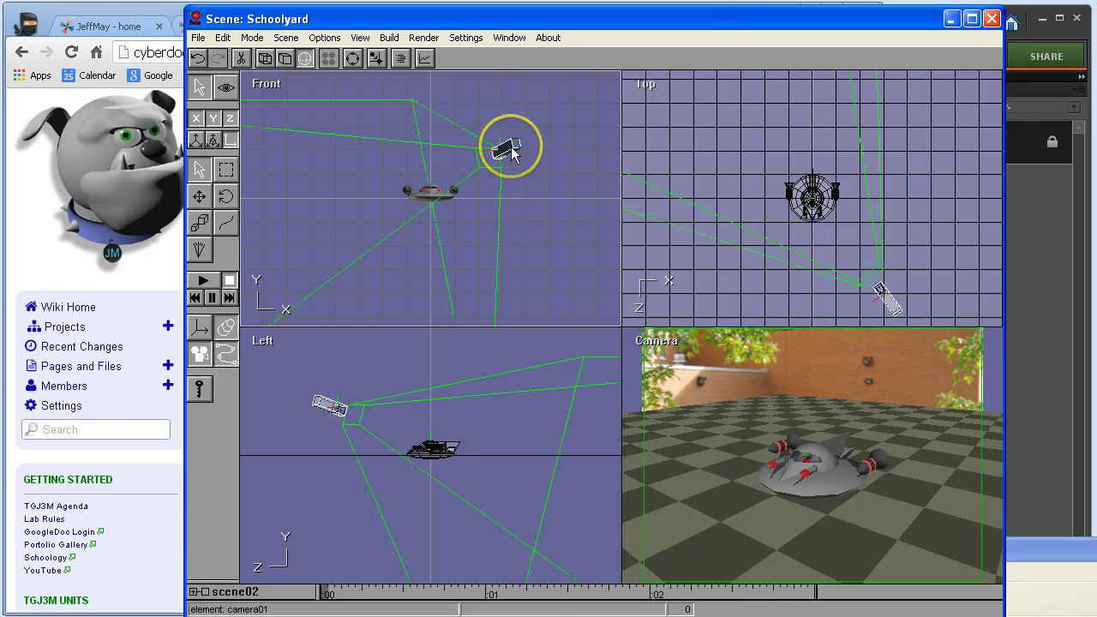
# - Raise the camera, shift it sideways and tilt it toward the saucer
pyautogui.moveTo(505, 151); pyautogui.dragTo(583, 110)
pyautogui.moveTo(945, 289); pyautogui.dragTo(911, 255)
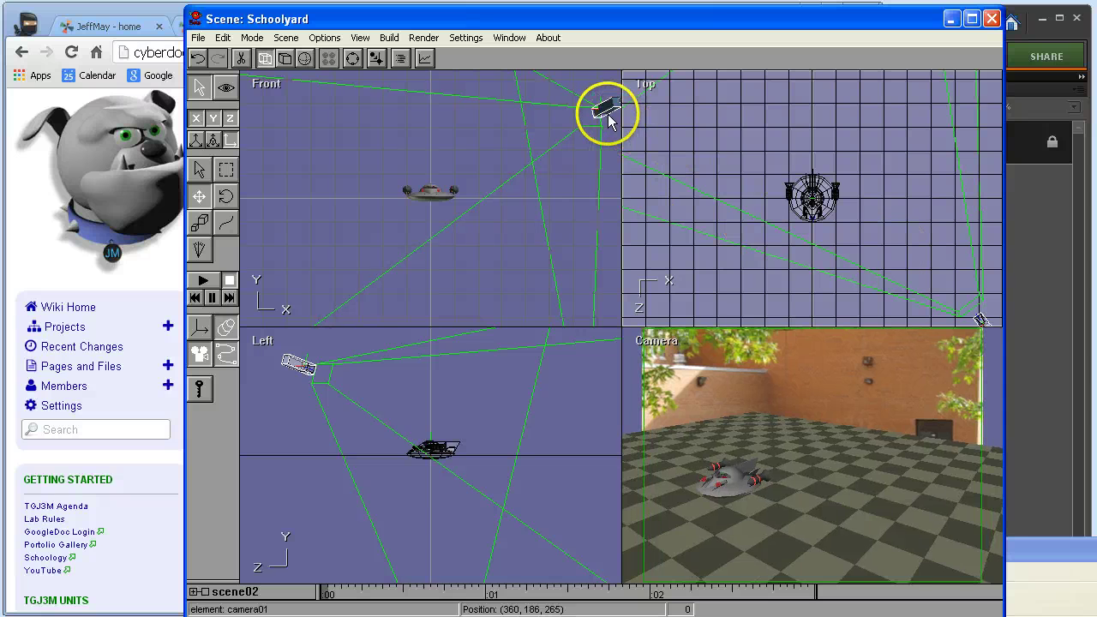
pyautogui.press('r')
pyautogui.moveTo(597, 111)
pyautogui.mouseDown()
pyautogui.moveTo(618, 118)
pyautogui.moveTo(617, 108)
pyautogui.mouseUp()
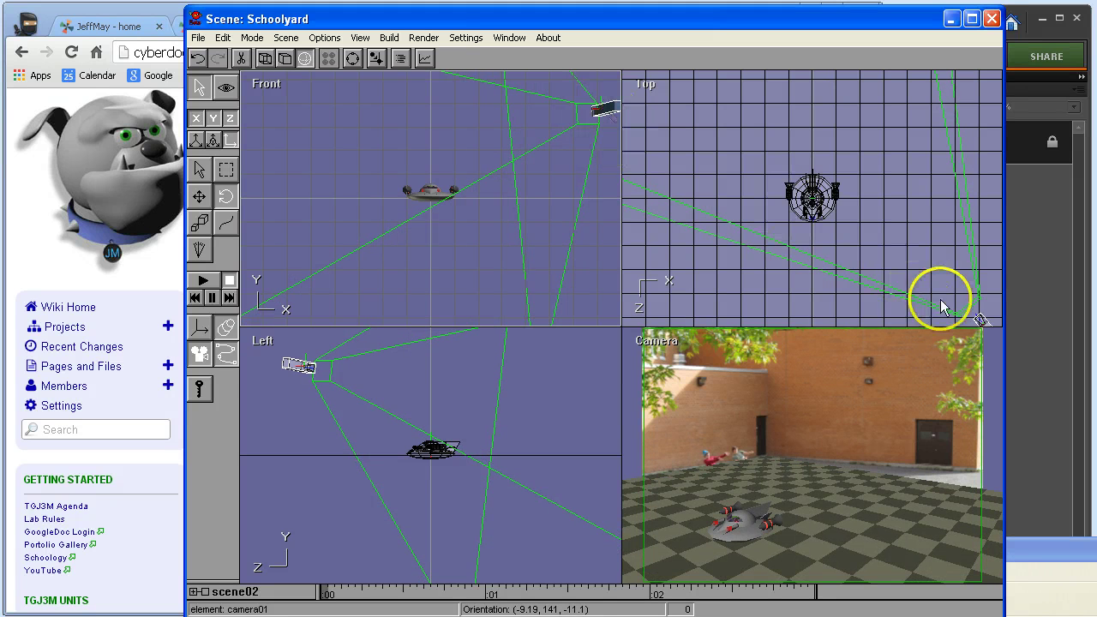
pyautogui.press('m')
pyautogui.moveTo(979, 310); pyautogui.dragTo(923, 327)
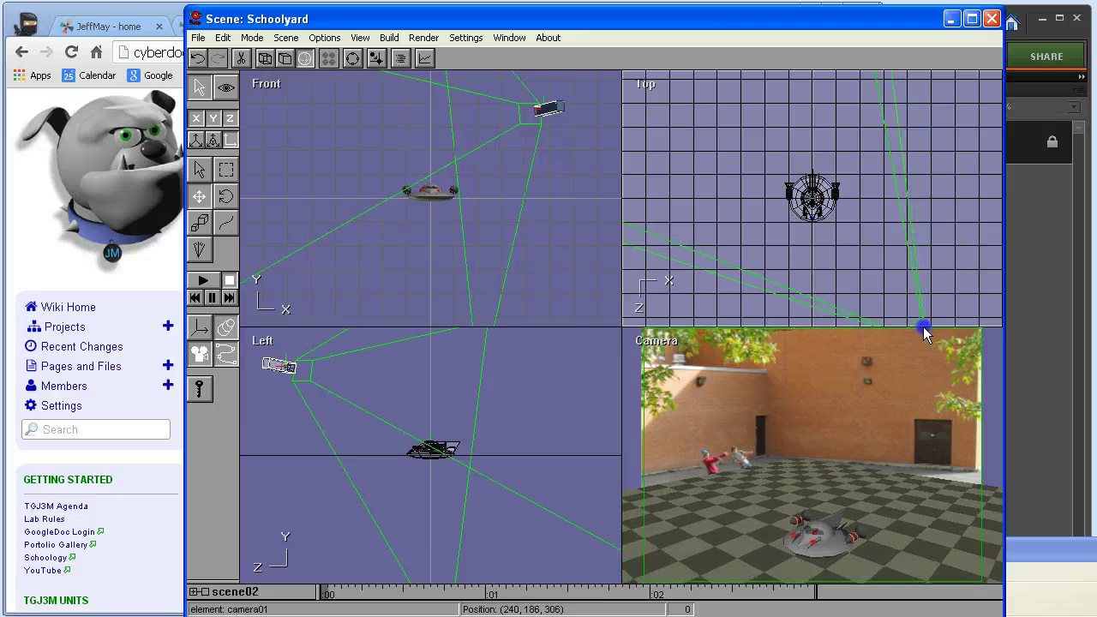
pyautogui.hotkey('ctrl', 'z')
pyautogui.moveTo(954, 254); pyautogui.dragTo(823, 232)
pyautogui.press('r')
pyautogui.press('m')
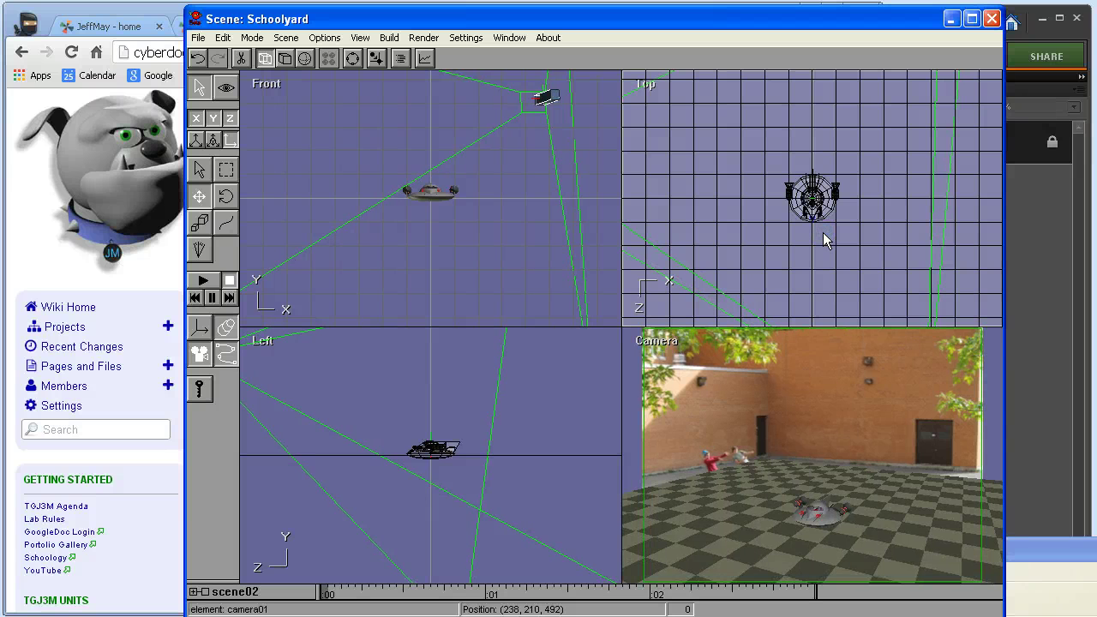
# - Pull the camera farther back and re-aim it to orientation (-8.1, 156, -13.3)
pyautogui.click(551, 123)
pyautogui.moveTo(549, 121); pyautogui.dragTo(562, 125)
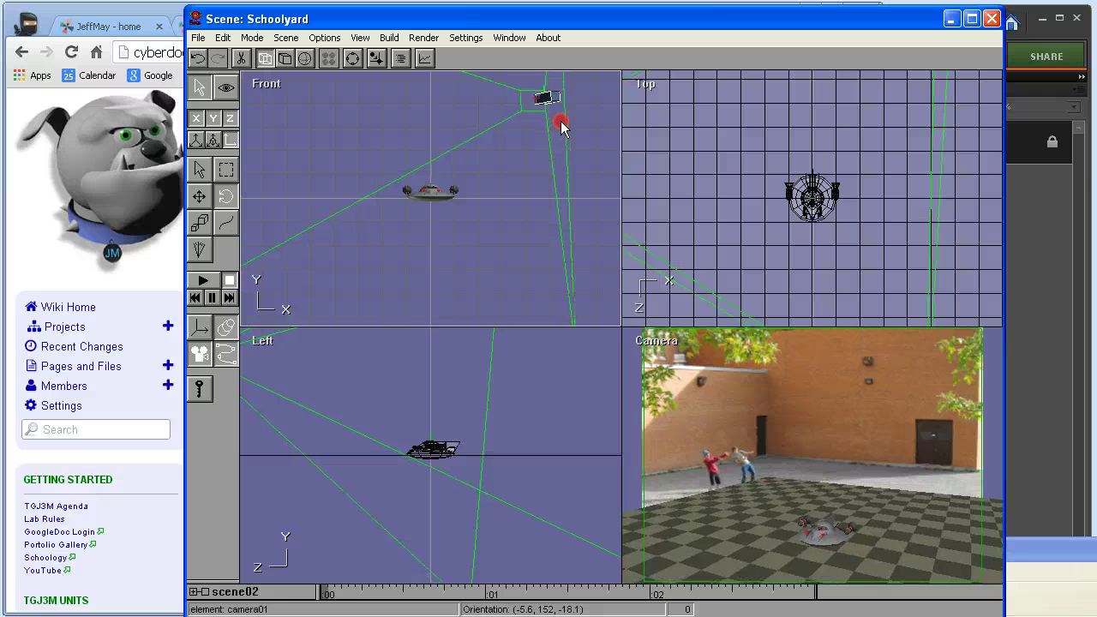
pyautogui.moveTo(857, 197); pyautogui.dragTo(860, 233)
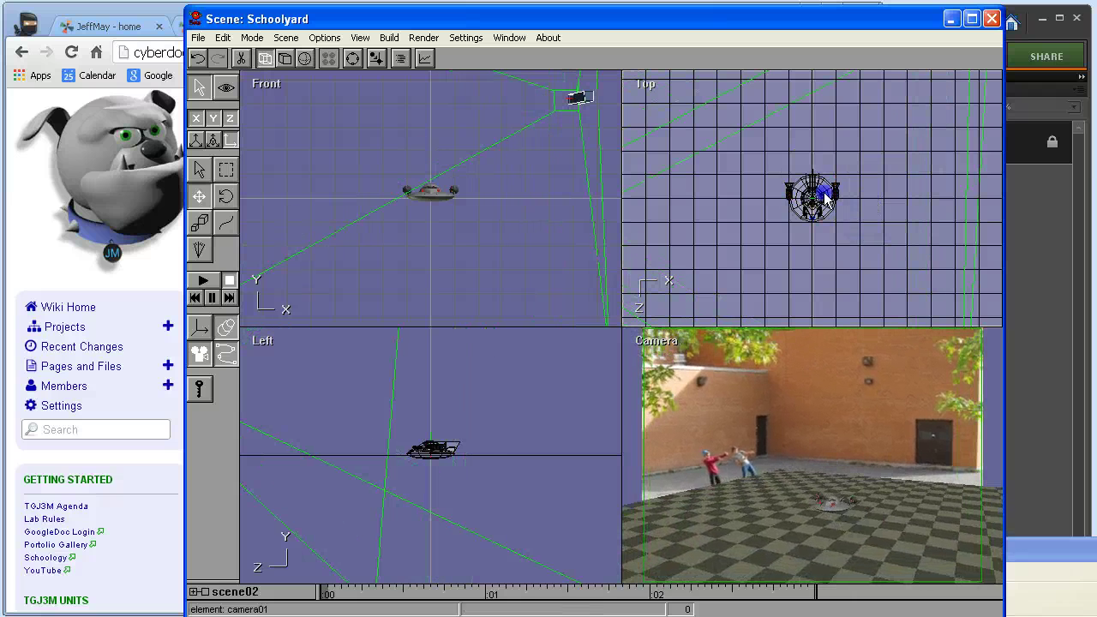
pyautogui.moveTo(829, 201); pyautogui.dragTo(816, 187)
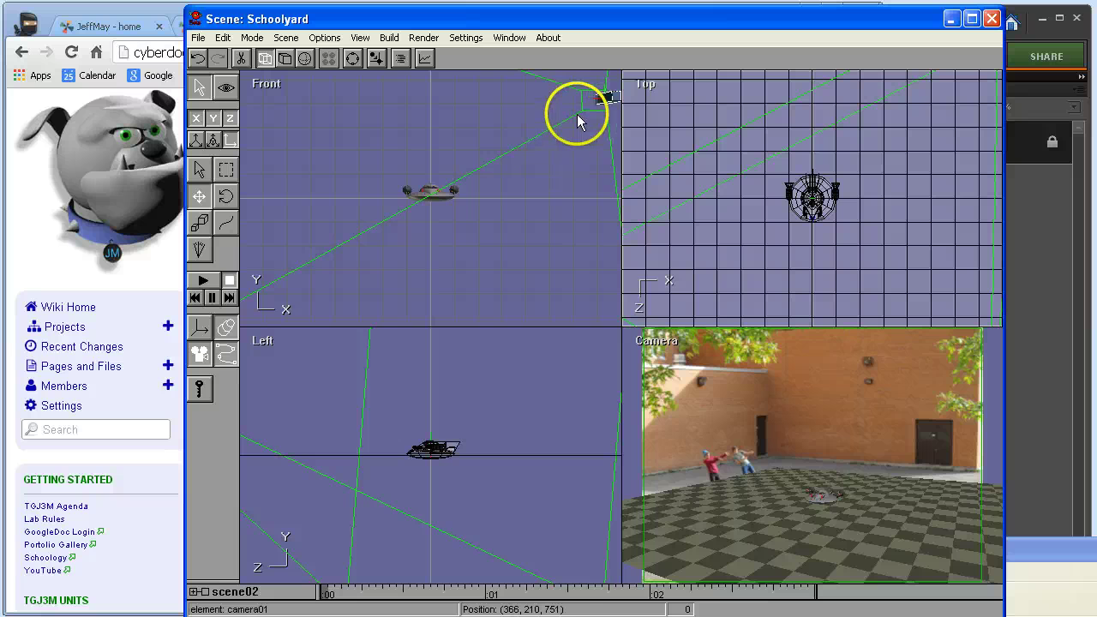
pyautogui.press('r')
pyautogui.moveTo(578, 115); pyautogui.dragTo(571, 120)
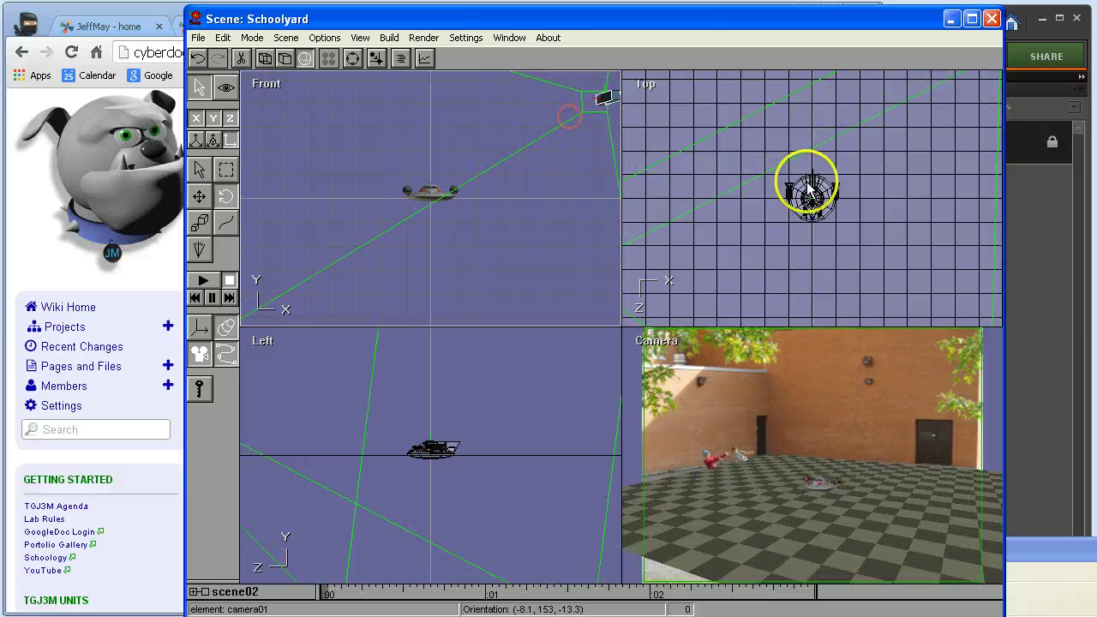
pyautogui.moveTo(839, 216); pyautogui.dragTo(845, 220)
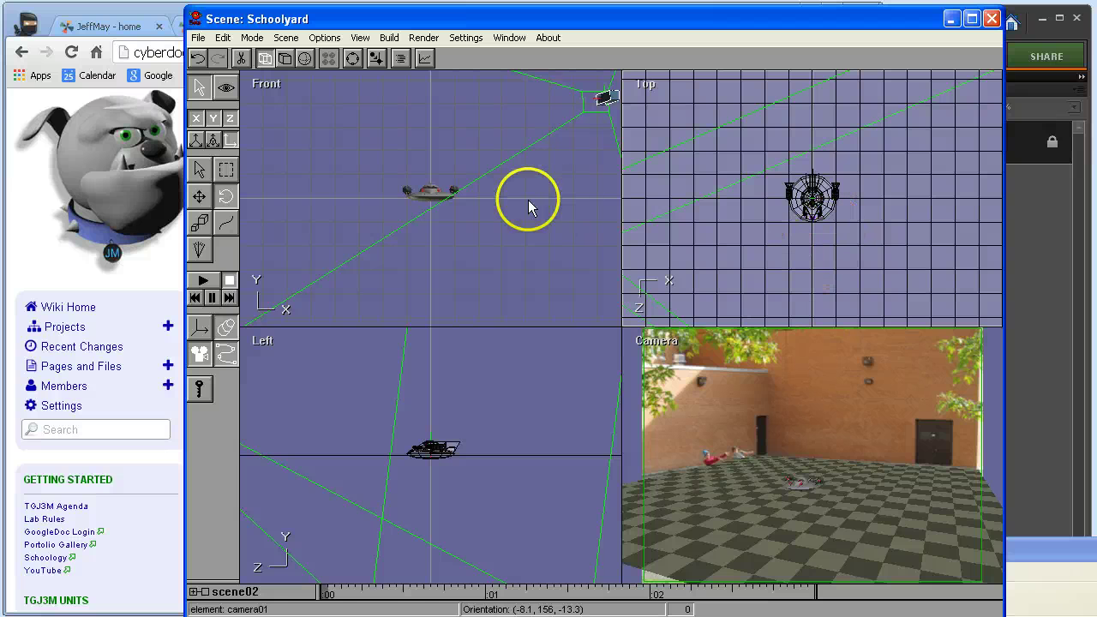
# - Lift the saucer off the ground, scale it up, and shift it right in Top view
pyautogui.click(437, 197)
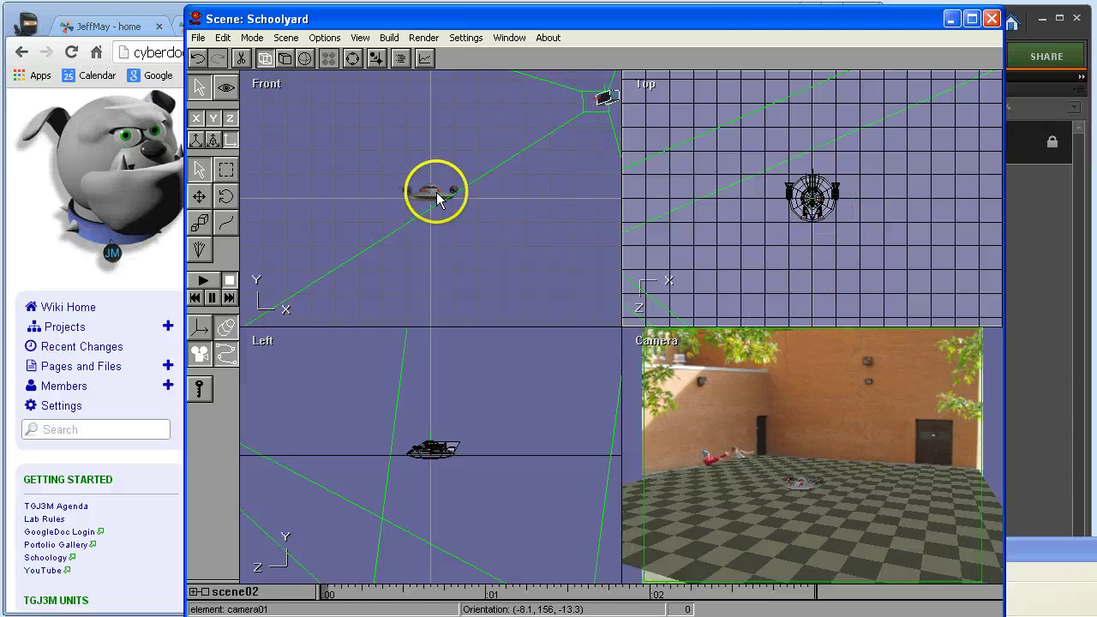
pyautogui.click(435, 193)
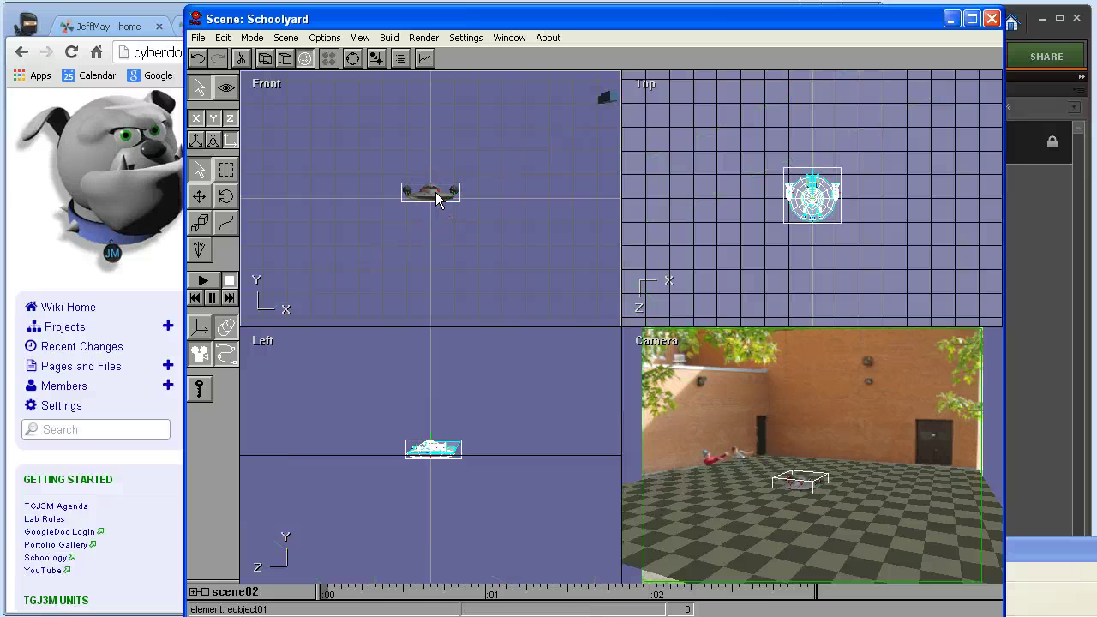
pyautogui.moveTo(437, 198); pyautogui.dragTo(544, 159)
pyautogui.click(199, 224)
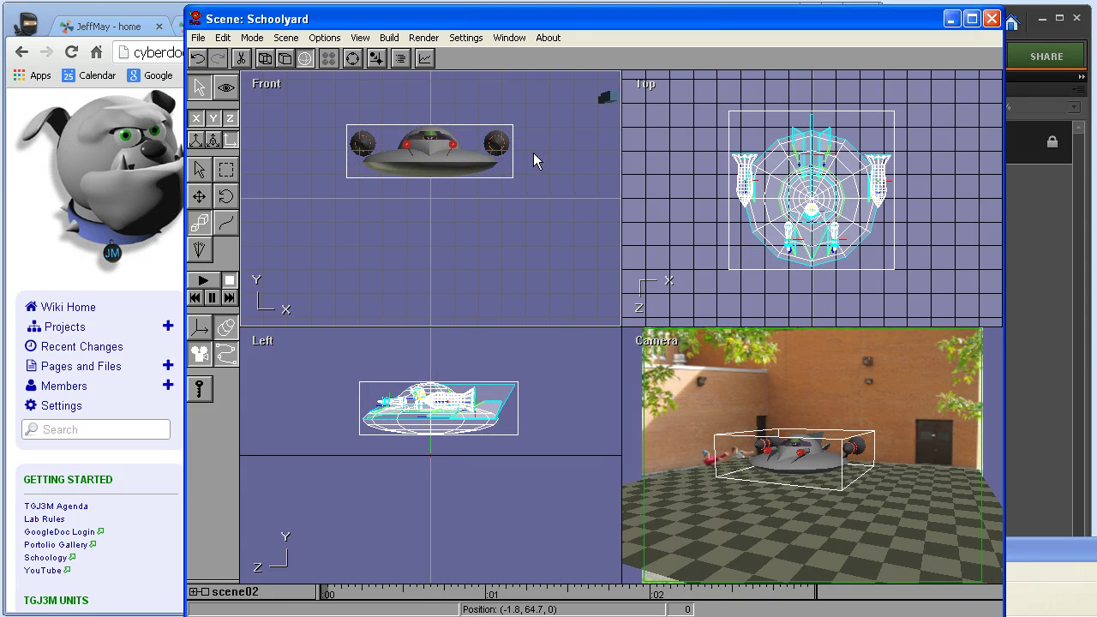
pyautogui.click(908, 199)
pyautogui.moveTo(908, 199); pyautogui.dragTo(919, 201)
# - Hide the ground grid so the saucer sits over the schoolyard photo
pyautogui.click(466, 37)
pyautogui.click(477, 85)
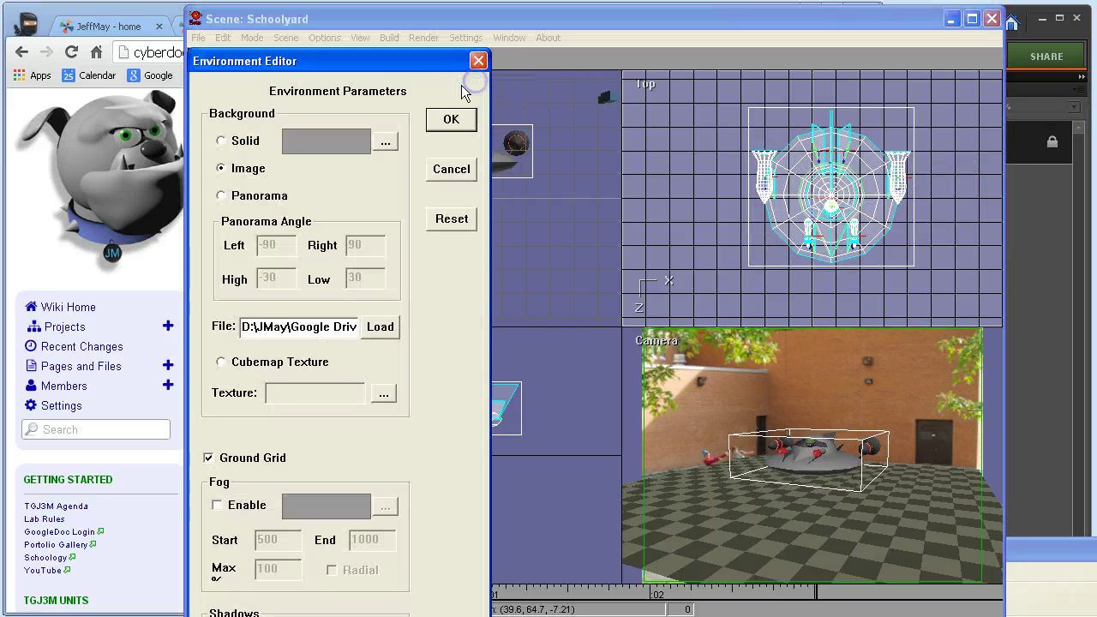
pyautogui.click(207, 458)
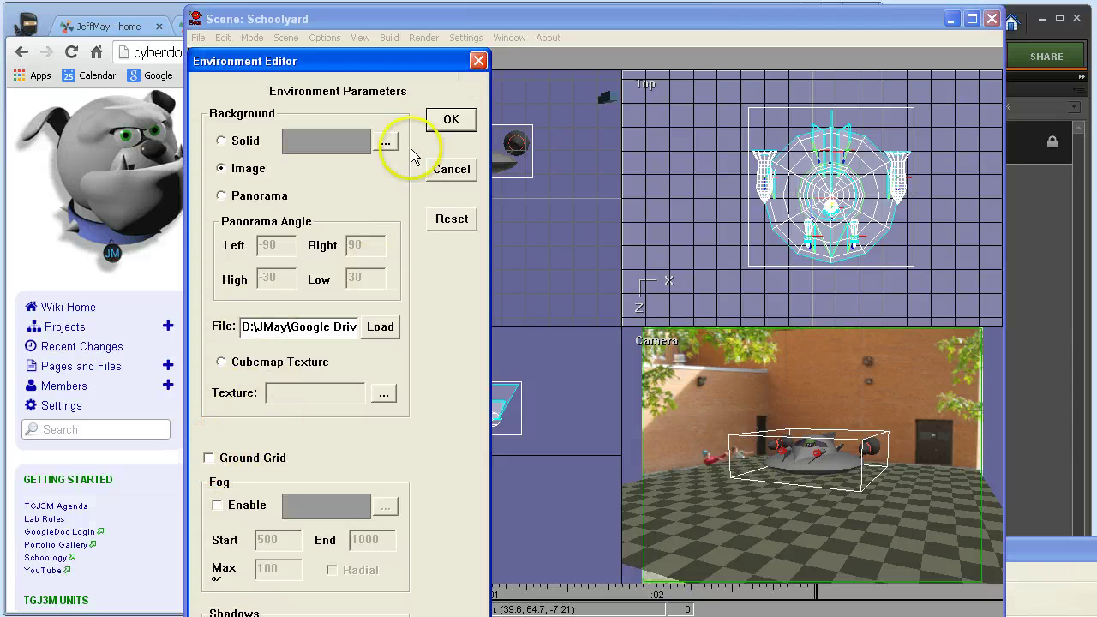
pyautogui.click(443, 118)
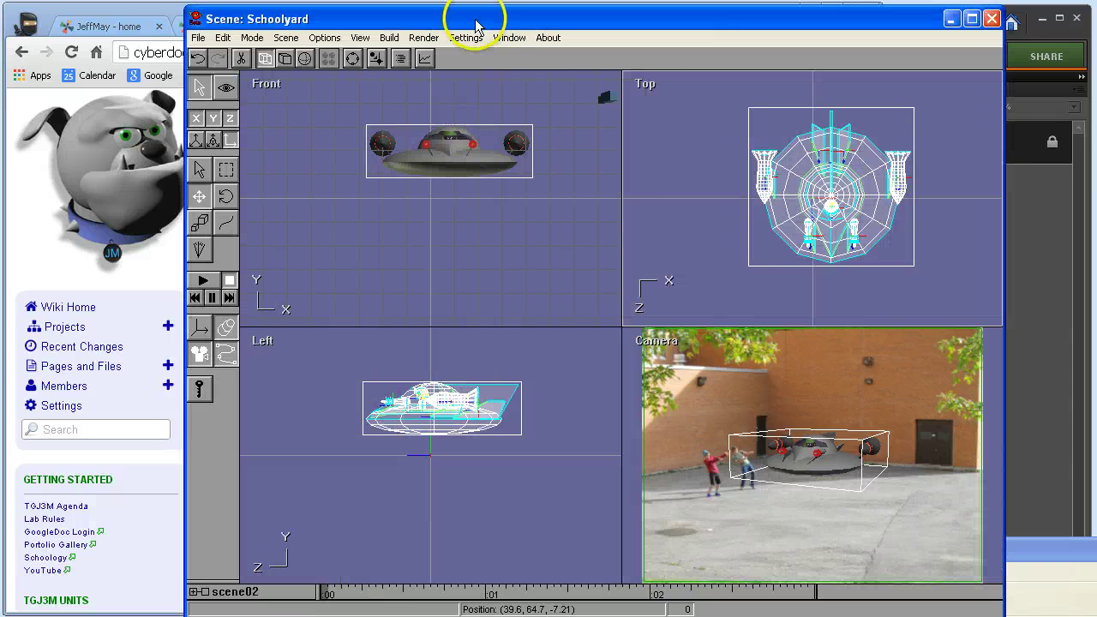
# - Enlarge the Camera viewport, then switch to the Front view
pyautogui.click(785, 370)
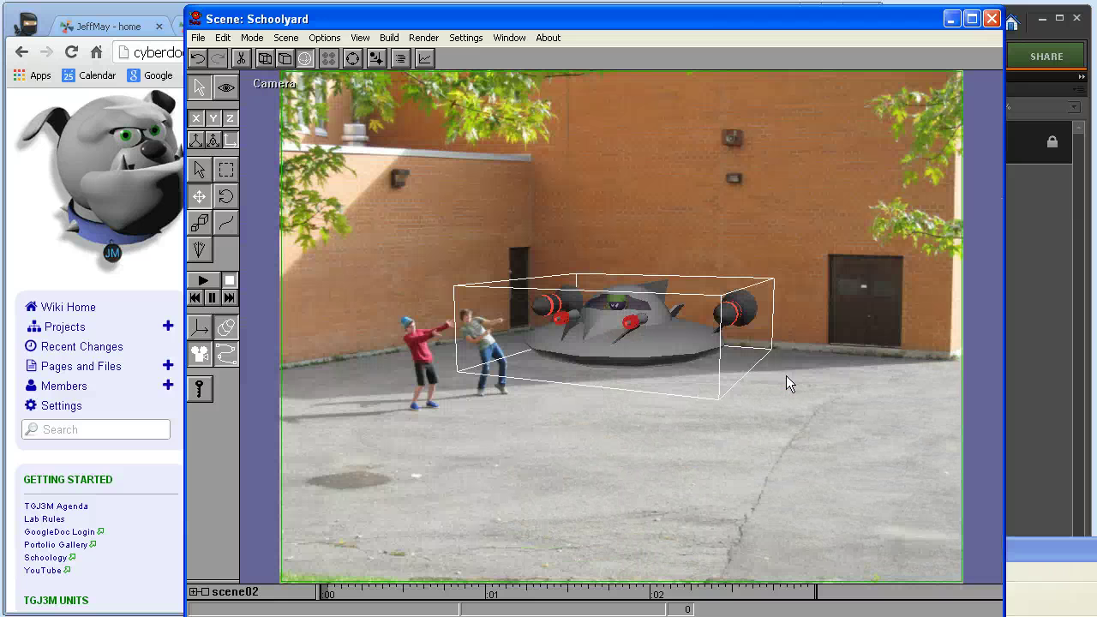
pyautogui.moveTo(756, 346); pyautogui.dragTo(730, 337)
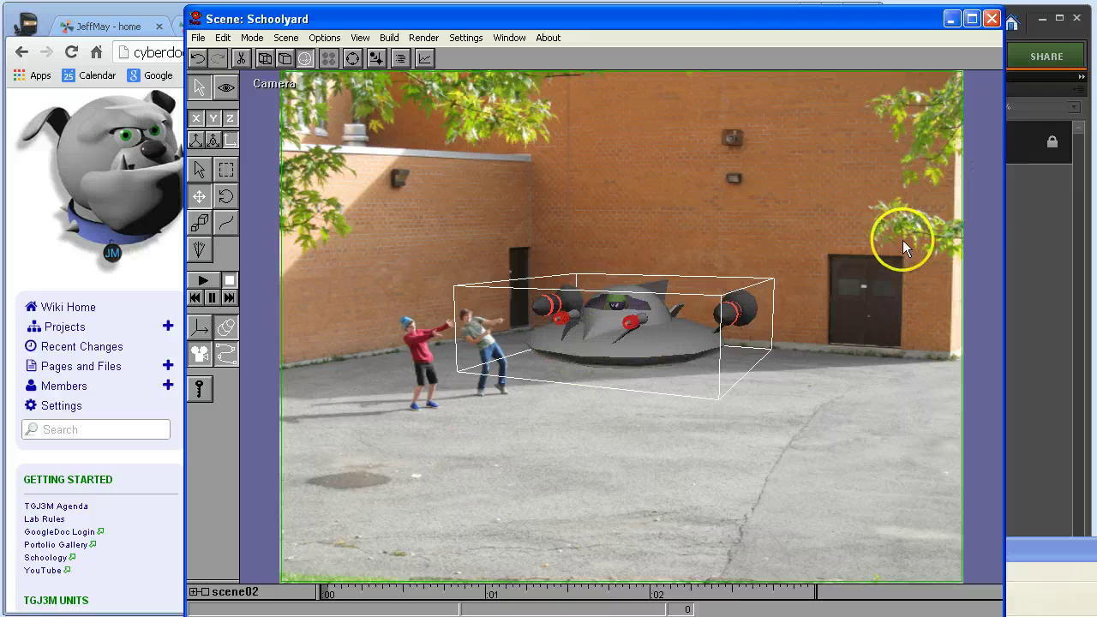
pyautogui.press('f')
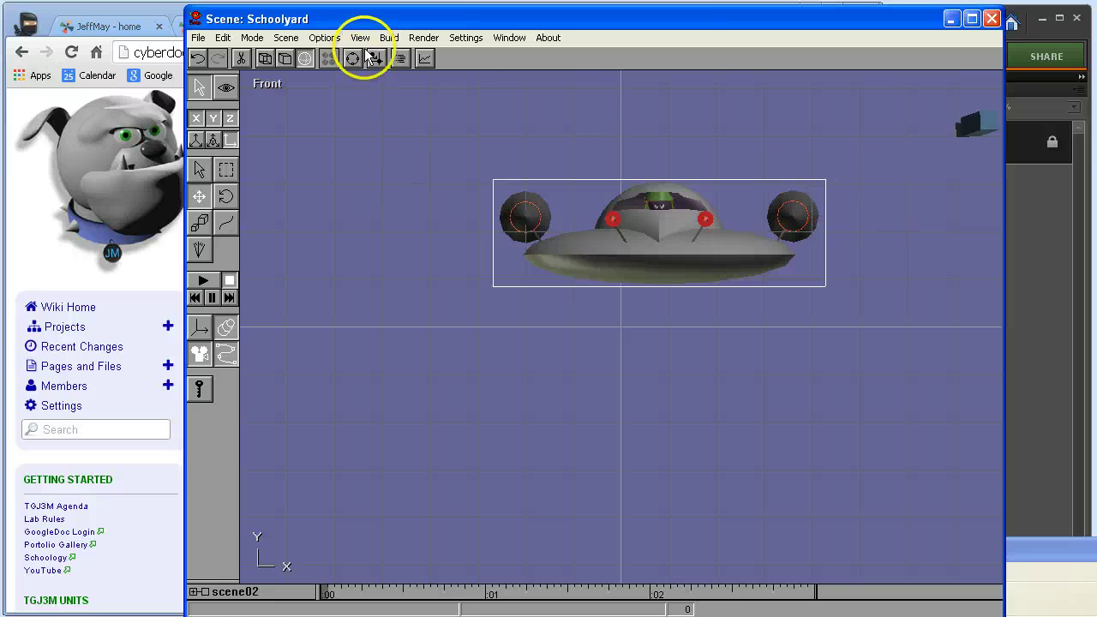
# - Add a new light named Sun with a full white colour
pyautogui.click(392, 38)
pyautogui.click(395, 99)
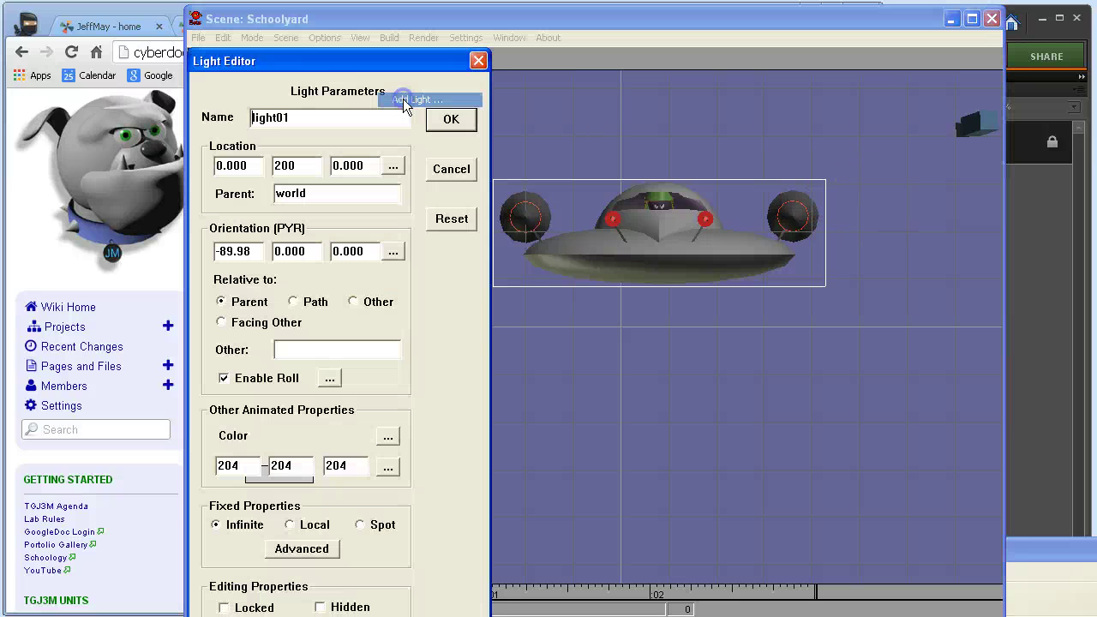
pyautogui.write('Sun')
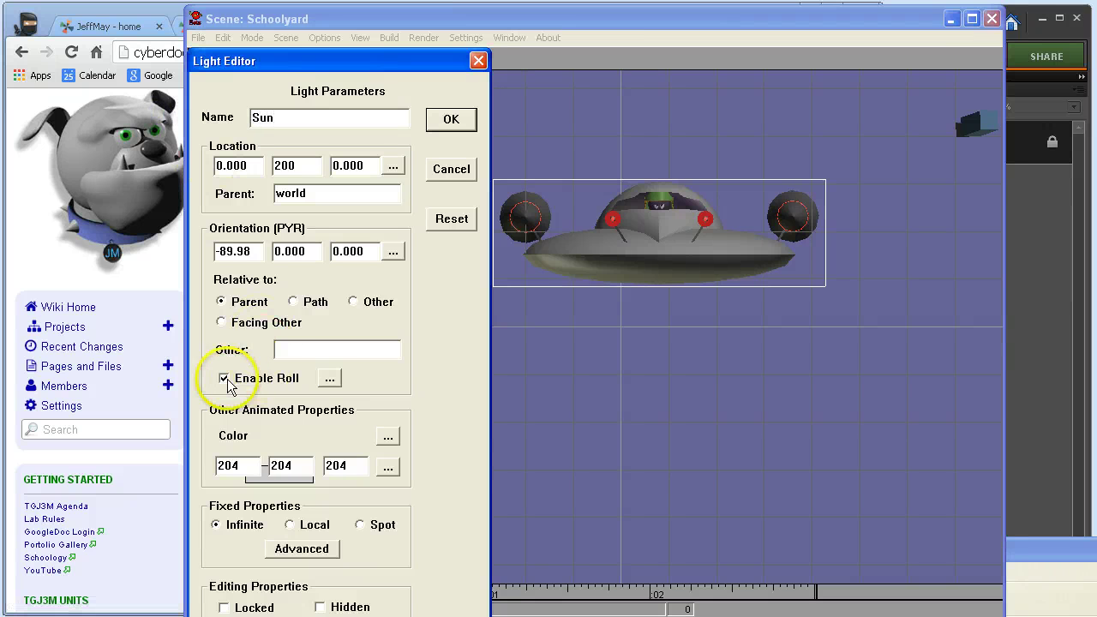
pyautogui.click(388, 437)
pyautogui.moveTo(318, 168); pyautogui.dragTo(412, 135)
pyautogui.click(500, 121)
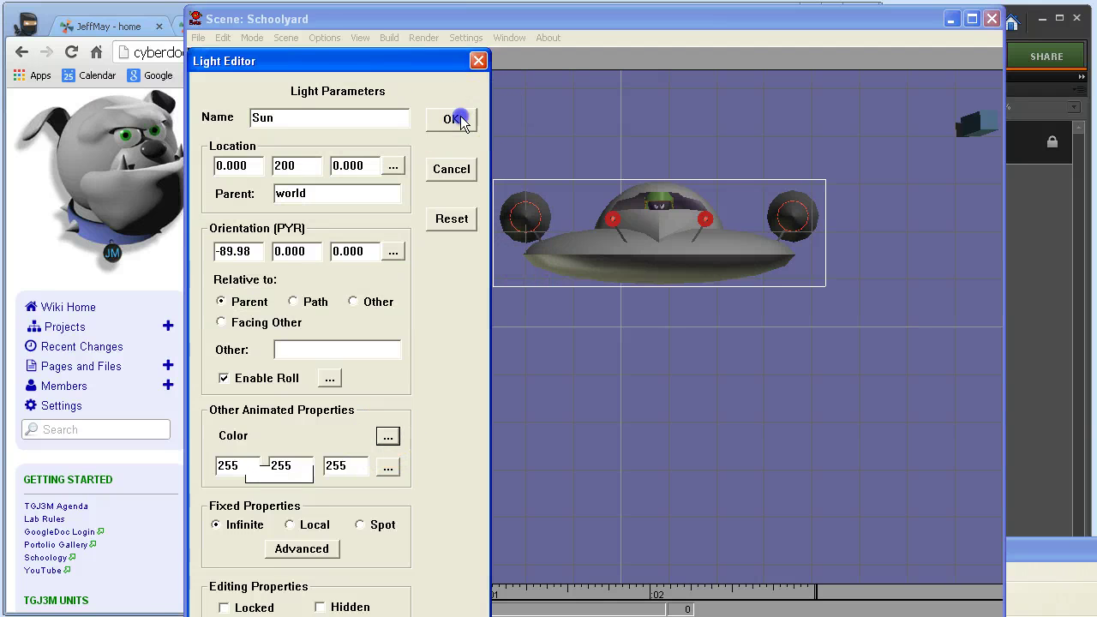
pyautogui.click(460, 120)
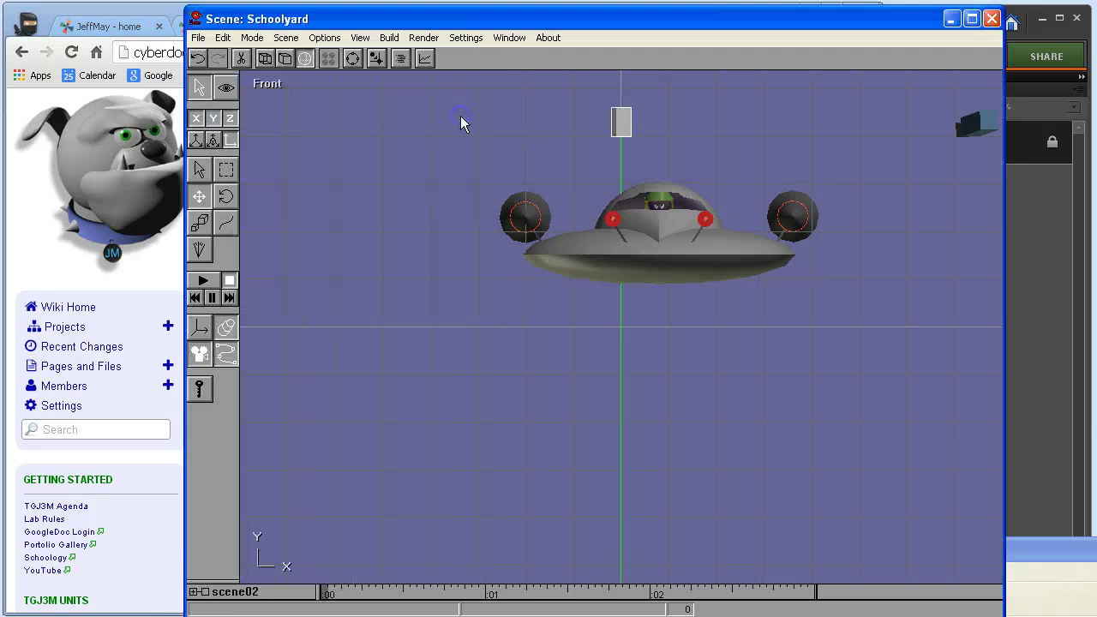
# - Aim the Sun light across the saucer and move it up and right in Top view
pyautogui.moveTo(624, 125); pyautogui.dragTo(710, 127)
pyautogui.click(637, 128)
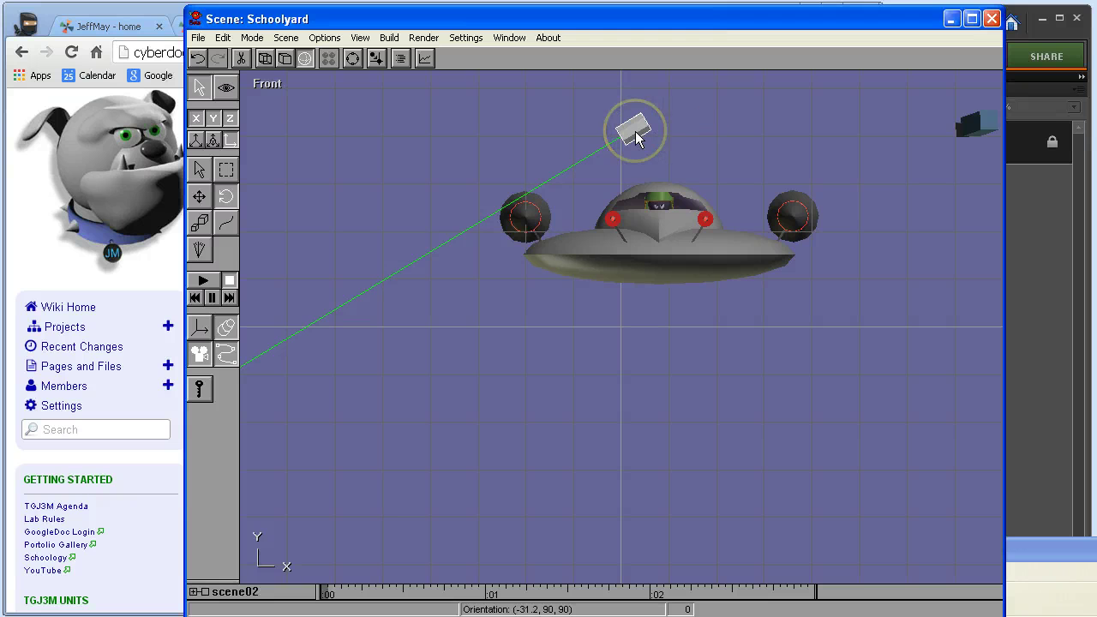
pyautogui.press('t')
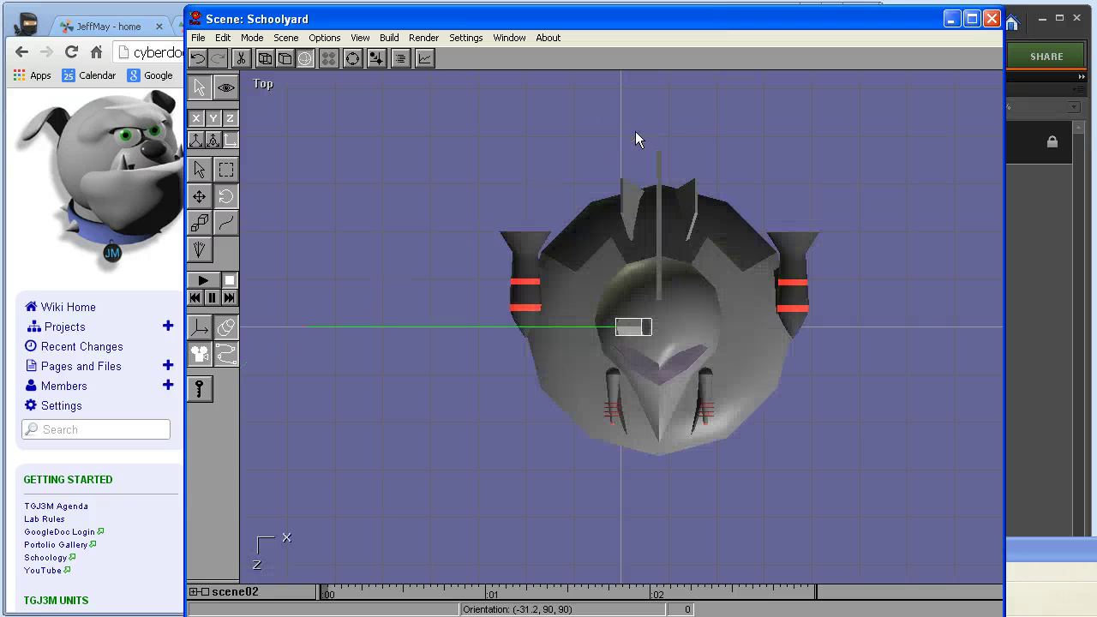
pyautogui.moveTo(649, 257); pyautogui.dragTo(628, 259)
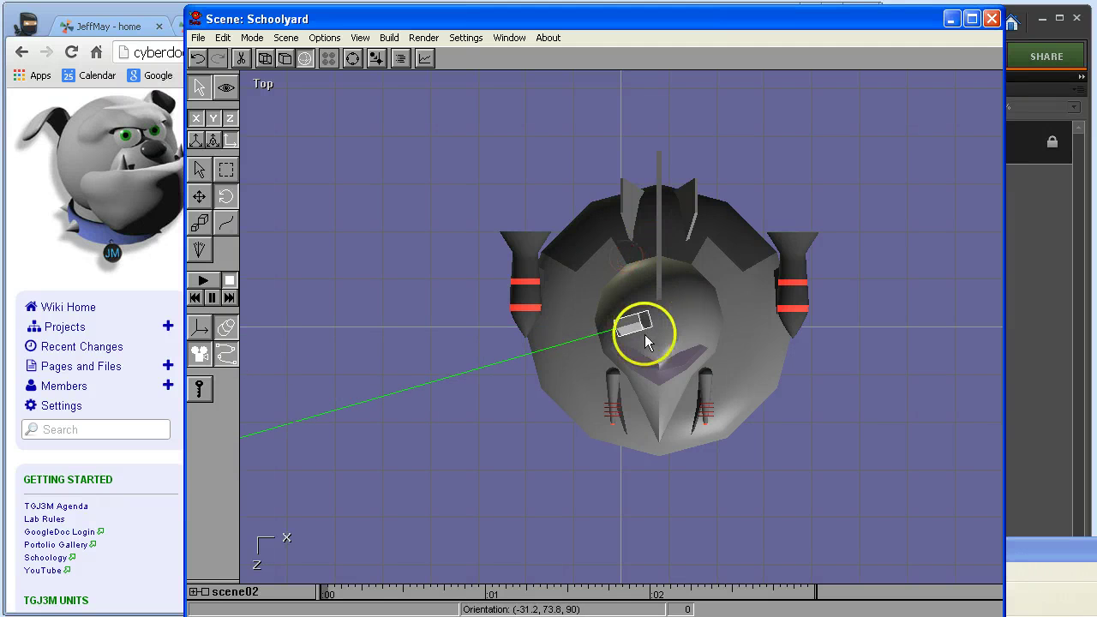
pyautogui.press('m')
pyautogui.moveTo(636, 335); pyautogui.dragTo(908, 181)
pyautogui.click(866, 162)
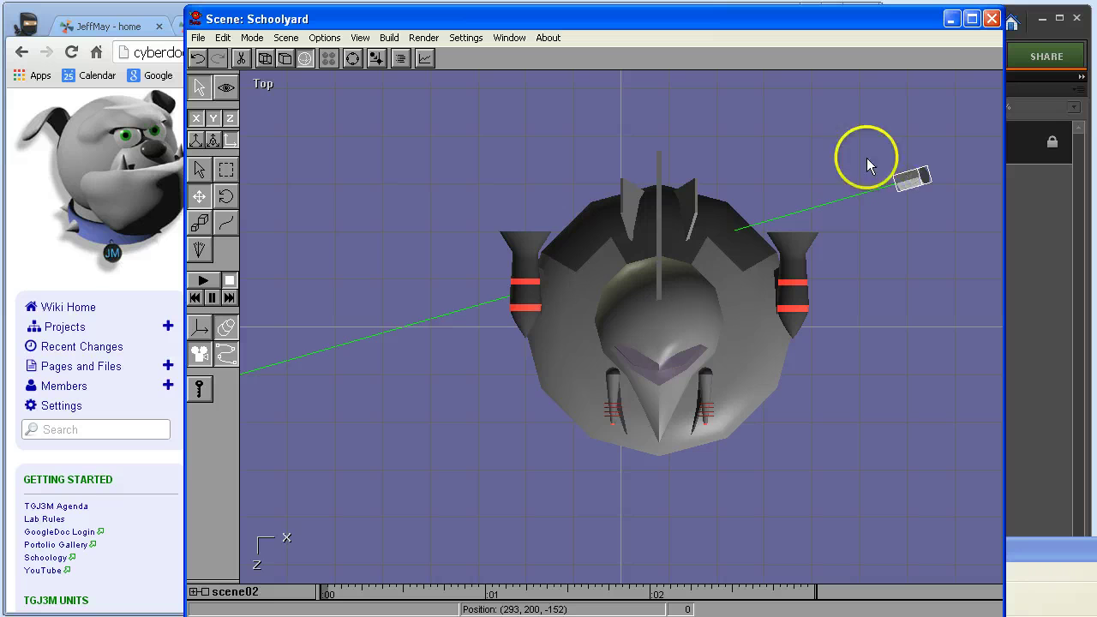
# - Make the Sun light cast 70% dark shadows
pyautogui.doubleClick(911, 187)
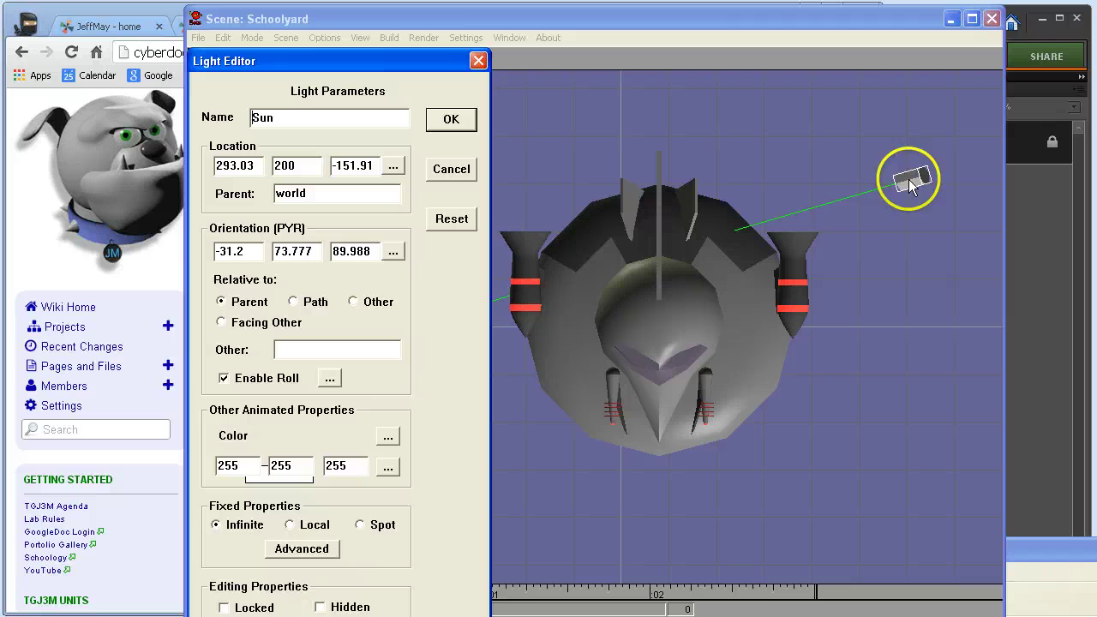
pyautogui.click(290, 549)
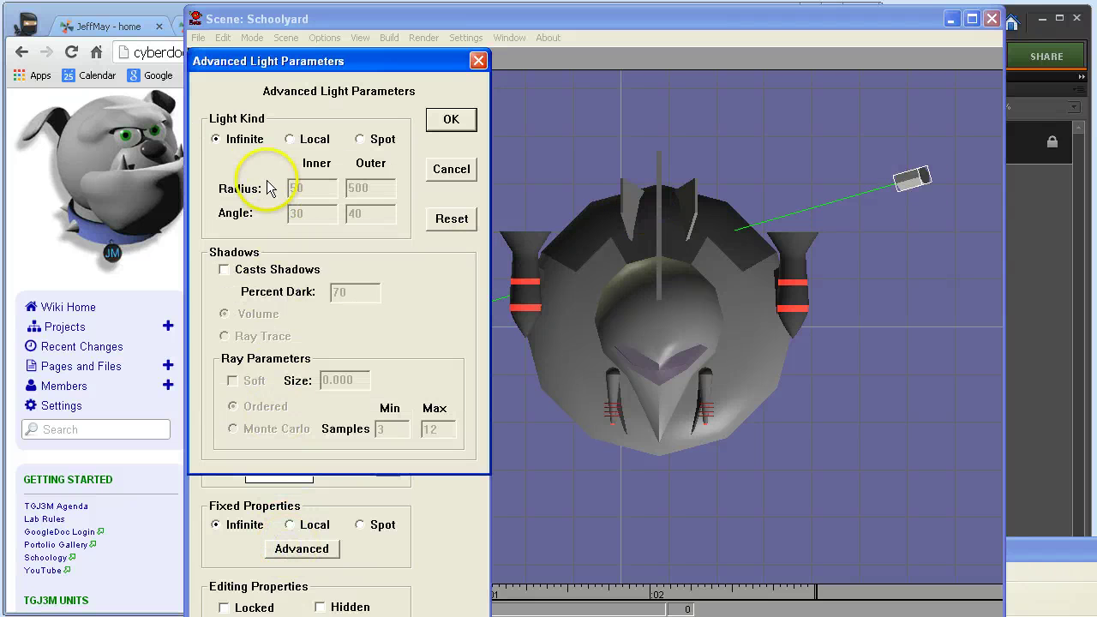
pyautogui.click(223, 269)
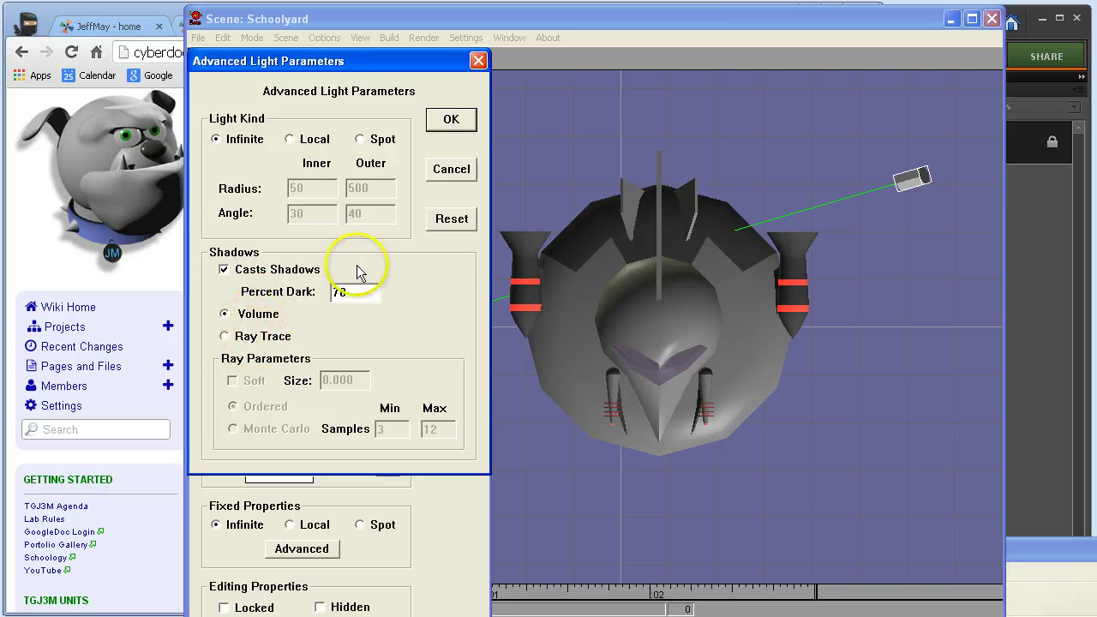
pyautogui.click(468, 125)
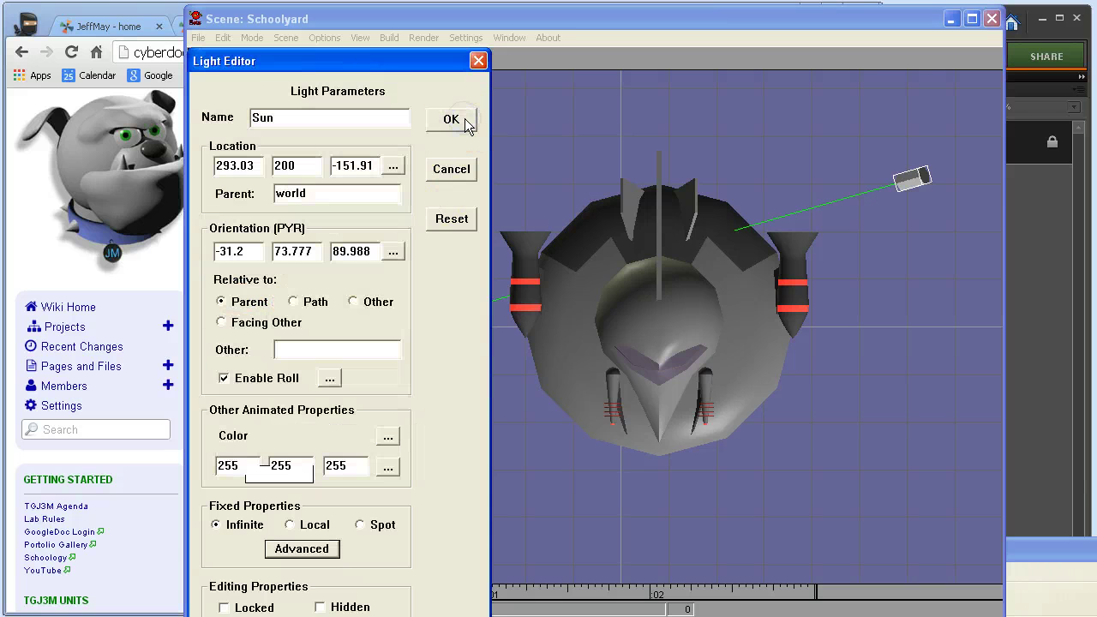
pyautogui.click(464, 124)
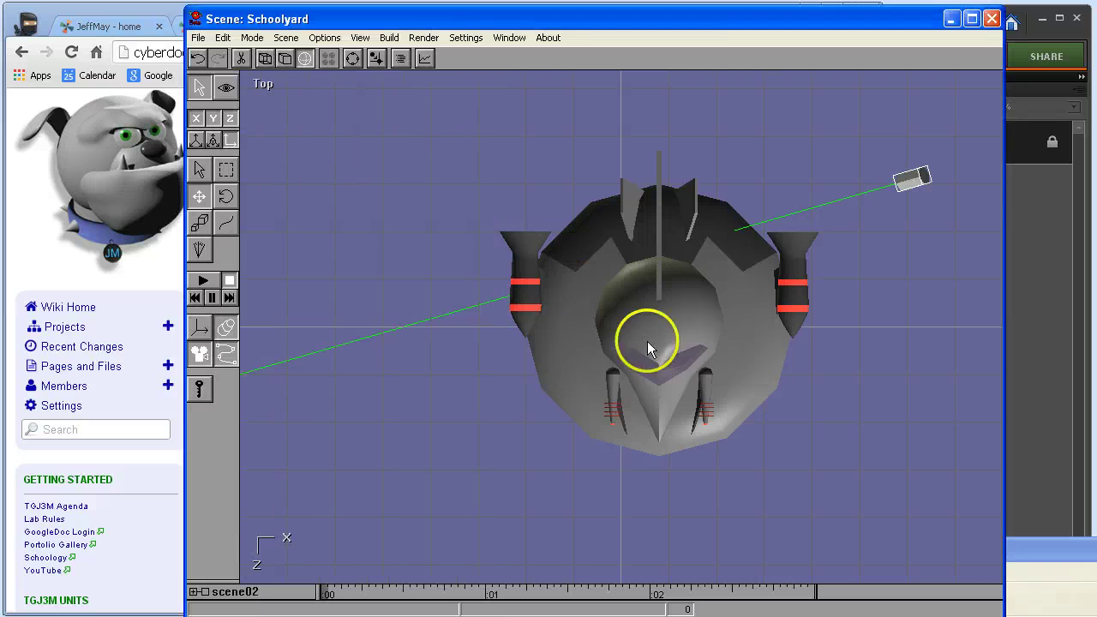
# - Set the saucer to cast and receive shadows, then view the scene through the camera
pyautogui.click(669, 334)
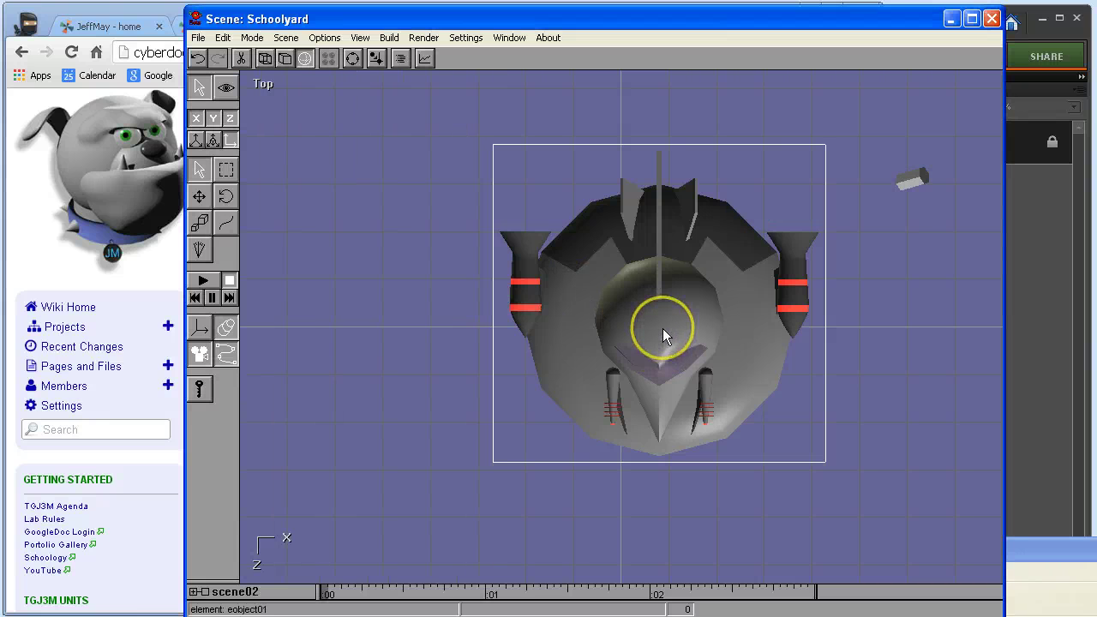
pyautogui.doubleClick(662, 329)
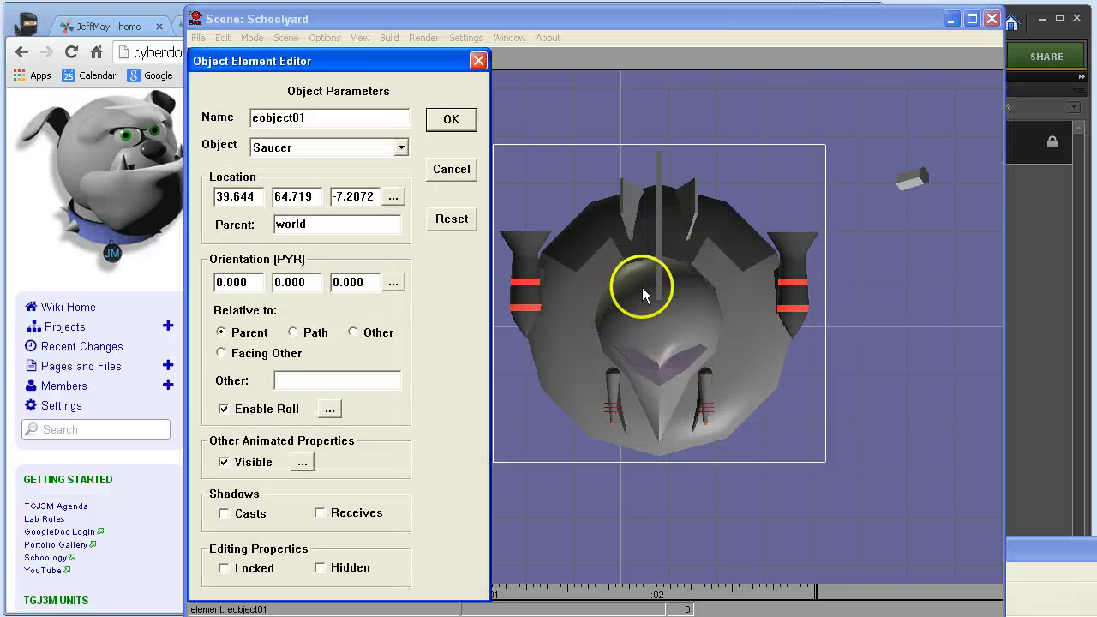
pyautogui.click(223, 514)
pyautogui.click(319, 514)
pyautogui.click(453, 119)
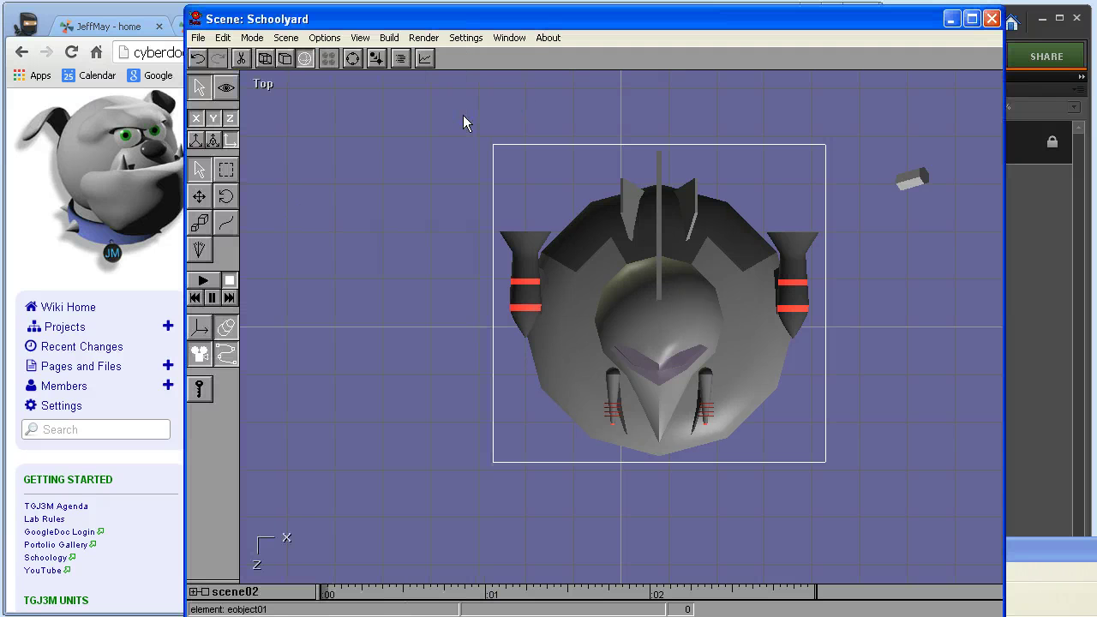
pyautogui.hotkey('ctrl', '1')
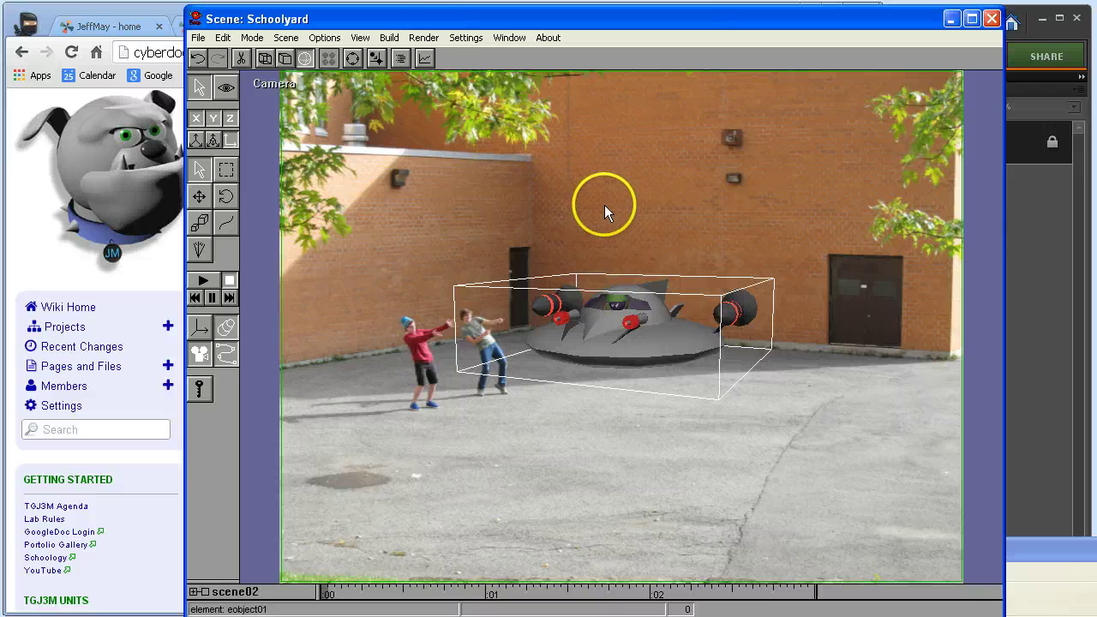
# - Render a test image with antialiasing turned off, then close the render preview
pyautogui.click(424, 38)
pyautogui.click(453, 54)
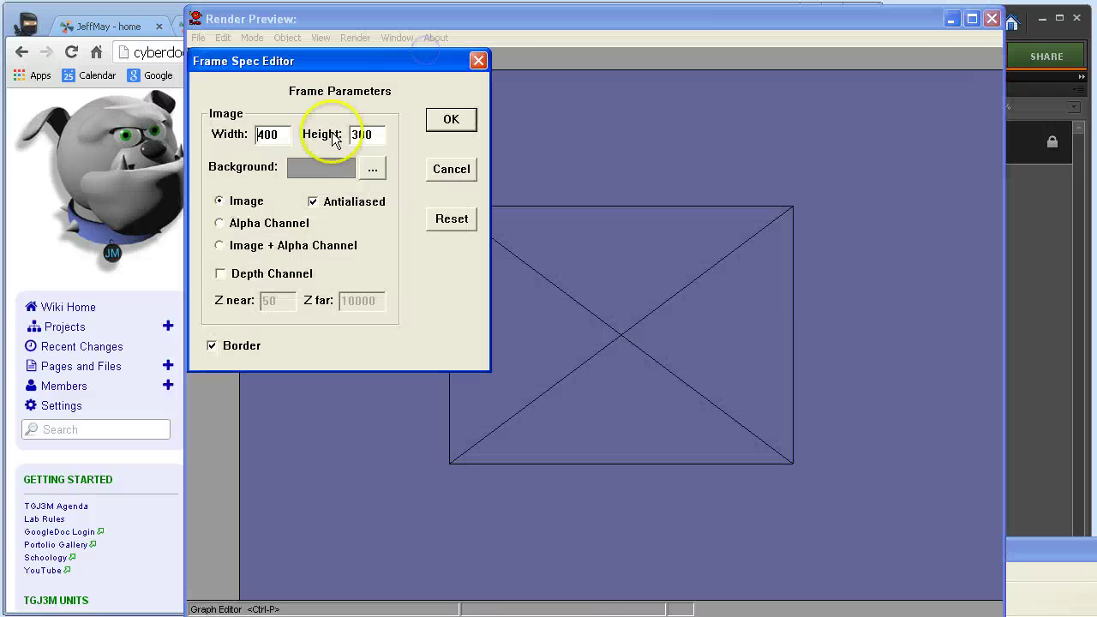
pyautogui.click(314, 201)
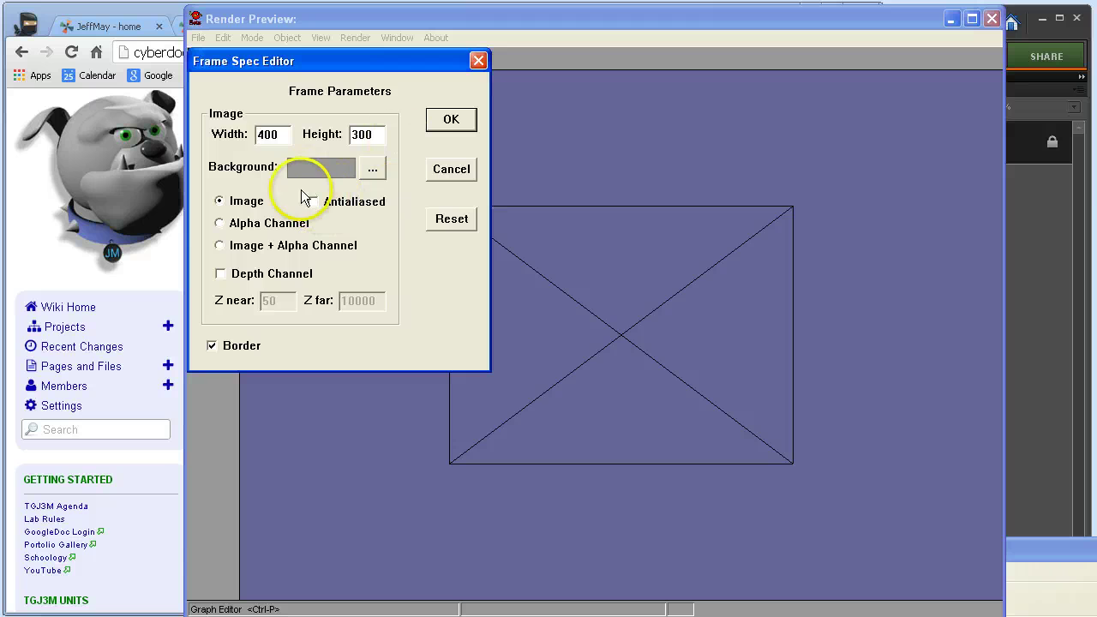
pyautogui.click(451, 119)
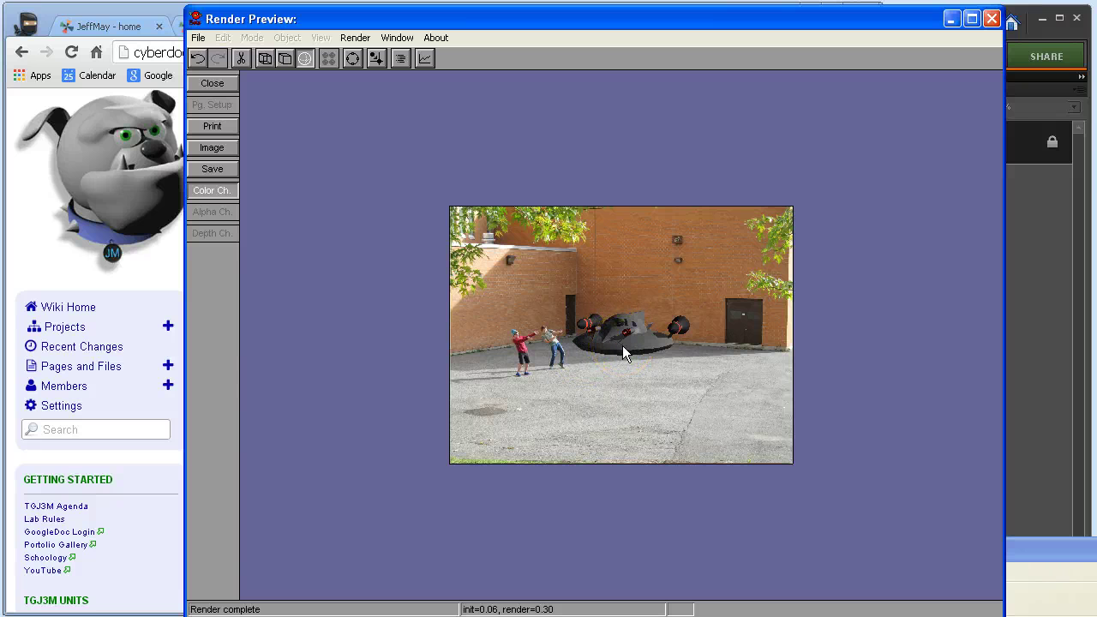
pyautogui.click(199, 84)
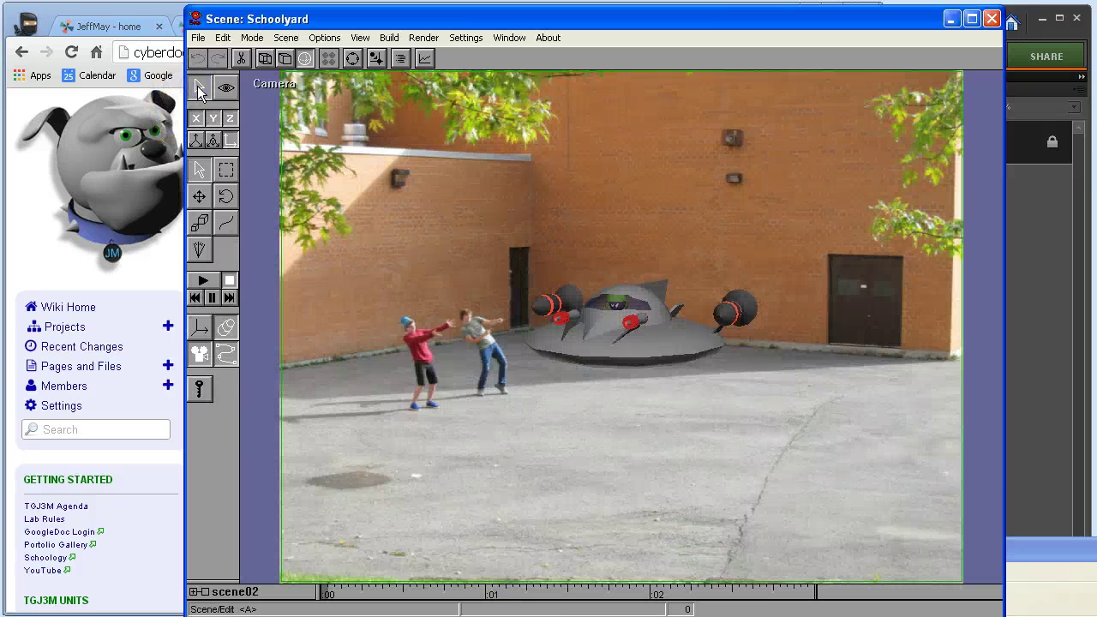
# - Check the Movie Image size (640 x 480) and Renderer settings, leaving both unchanged
pyautogui.click(452, 39)
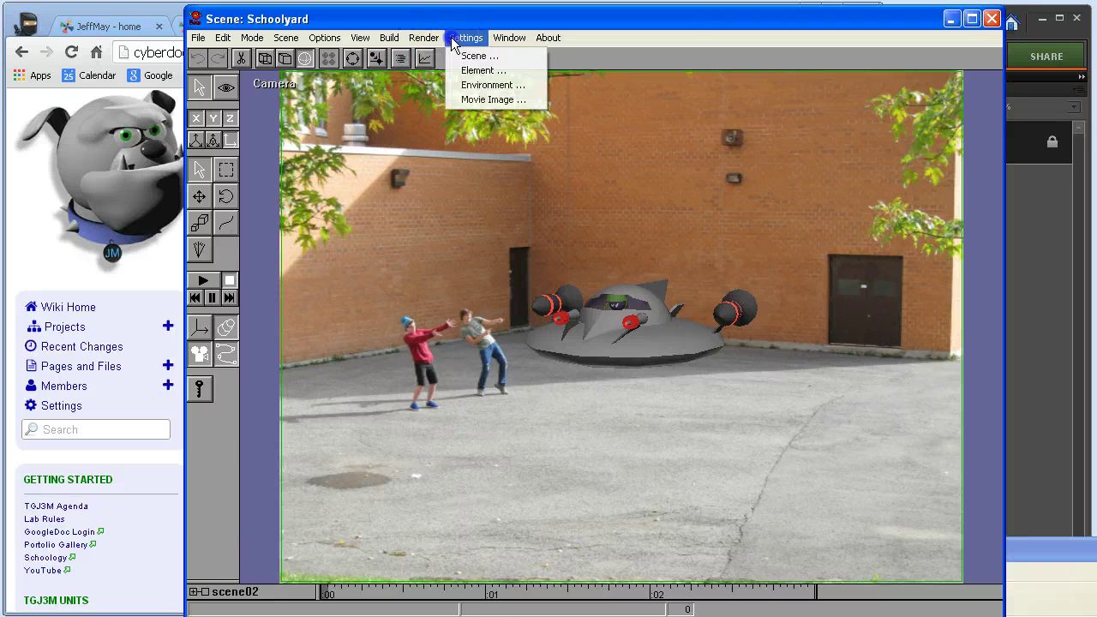
pyautogui.click(482, 99)
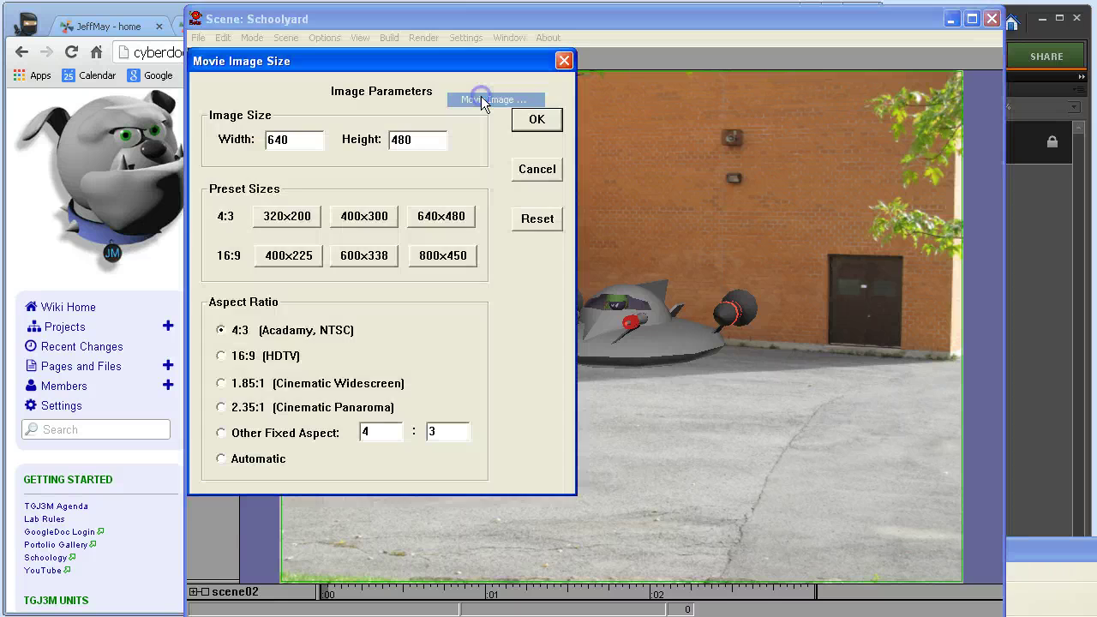
pyautogui.click(539, 169)
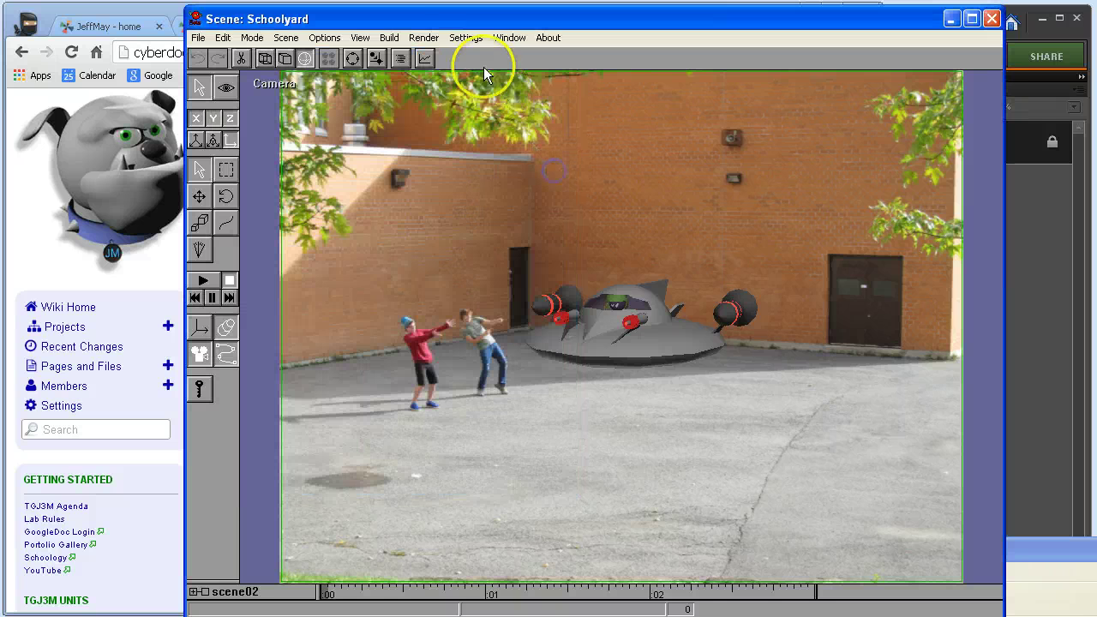
pyautogui.click(433, 39)
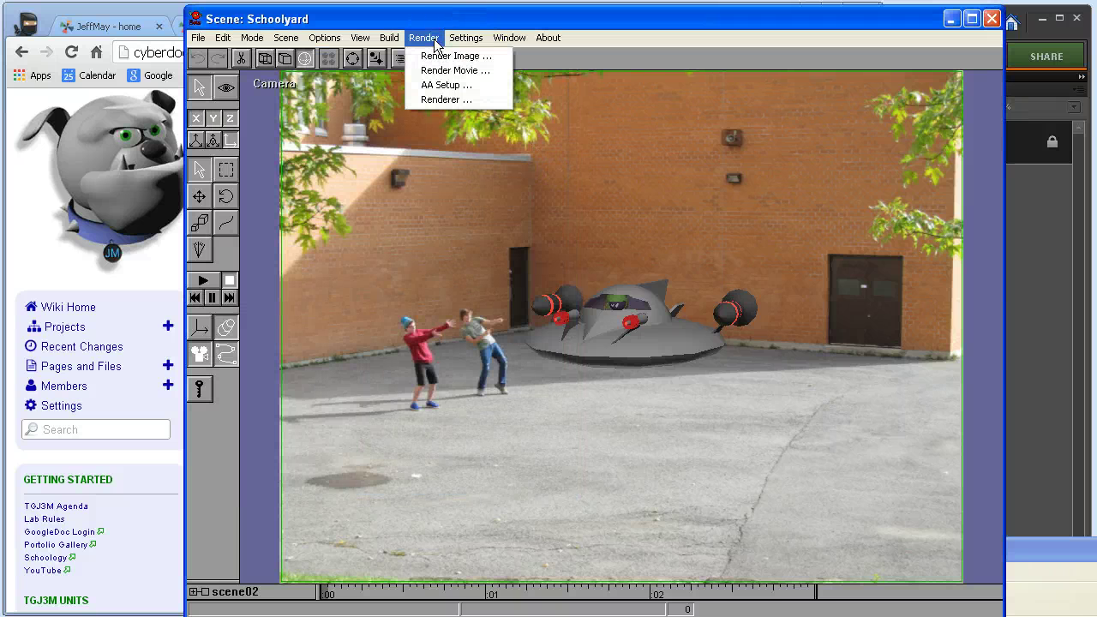
pyautogui.click(438, 100)
pyautogui.click(449, 167)
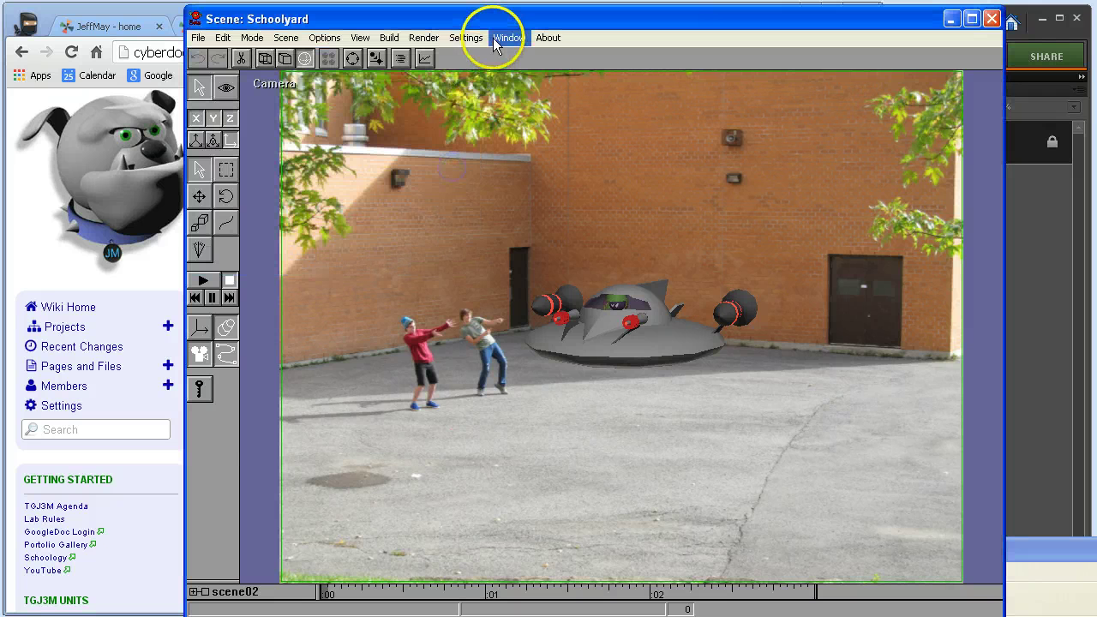
pyautogui.click(467, 41)
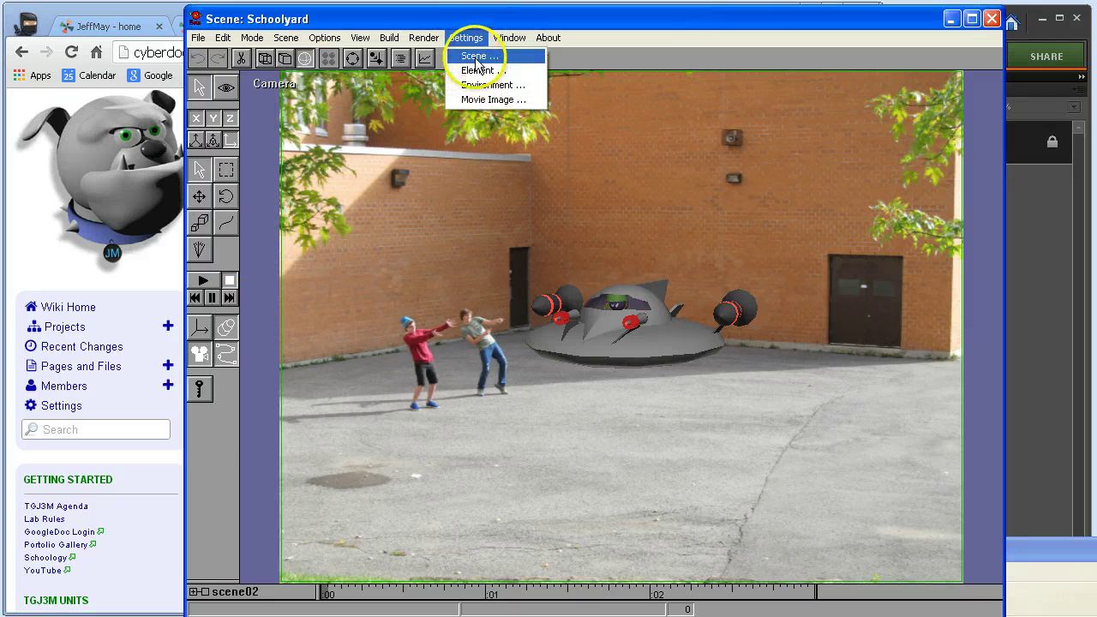
pyautogui.click(480, 98)
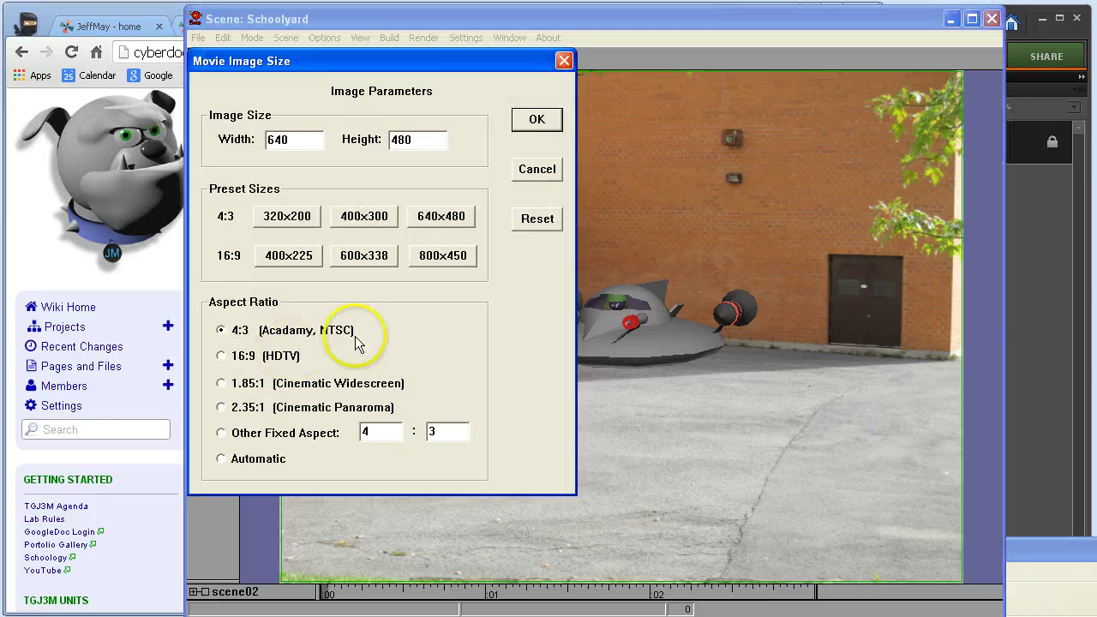
pyautogui.click(537, 170)
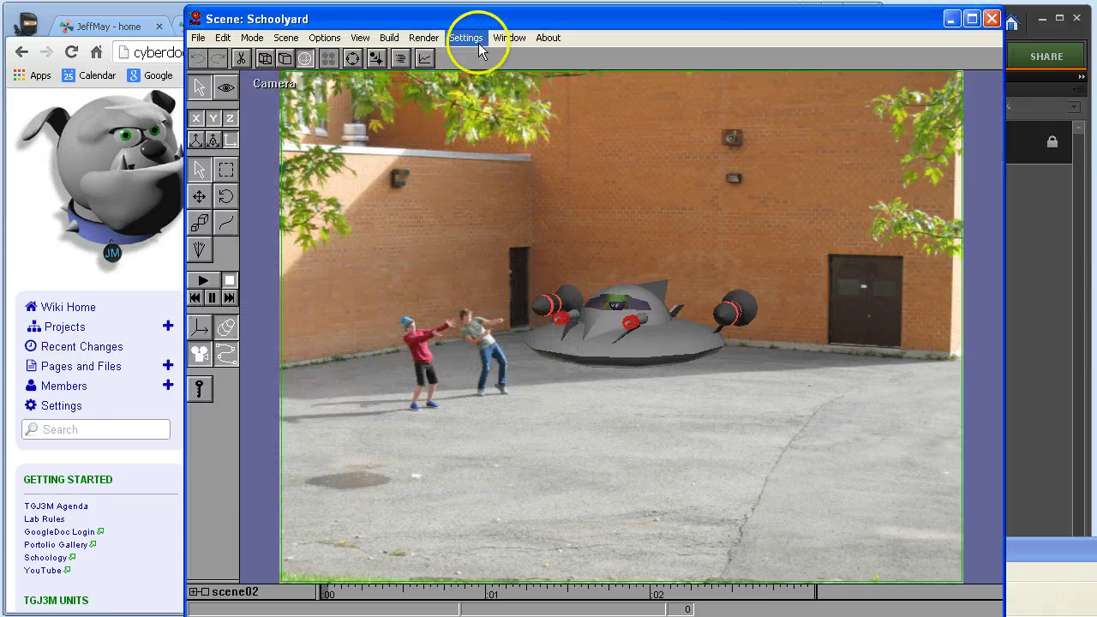
# - Switch to the front view and add a new light, typing 'bu' as its name
pyautogui.click(506, 39)
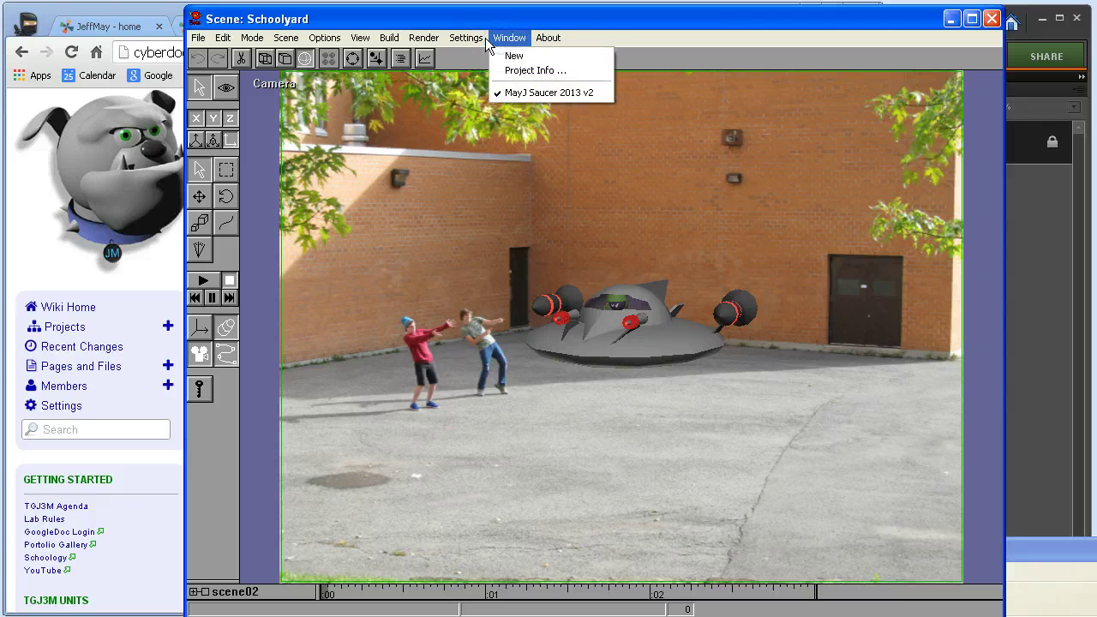
pyautogui.moveTo(481, 37)
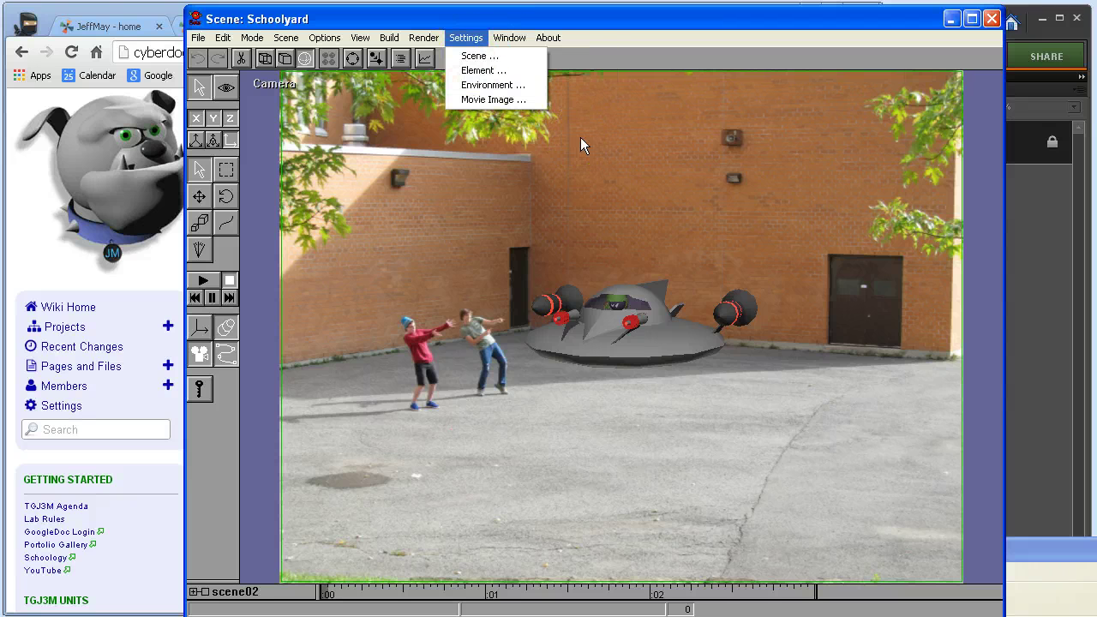
pyautogui.click(676, 79)
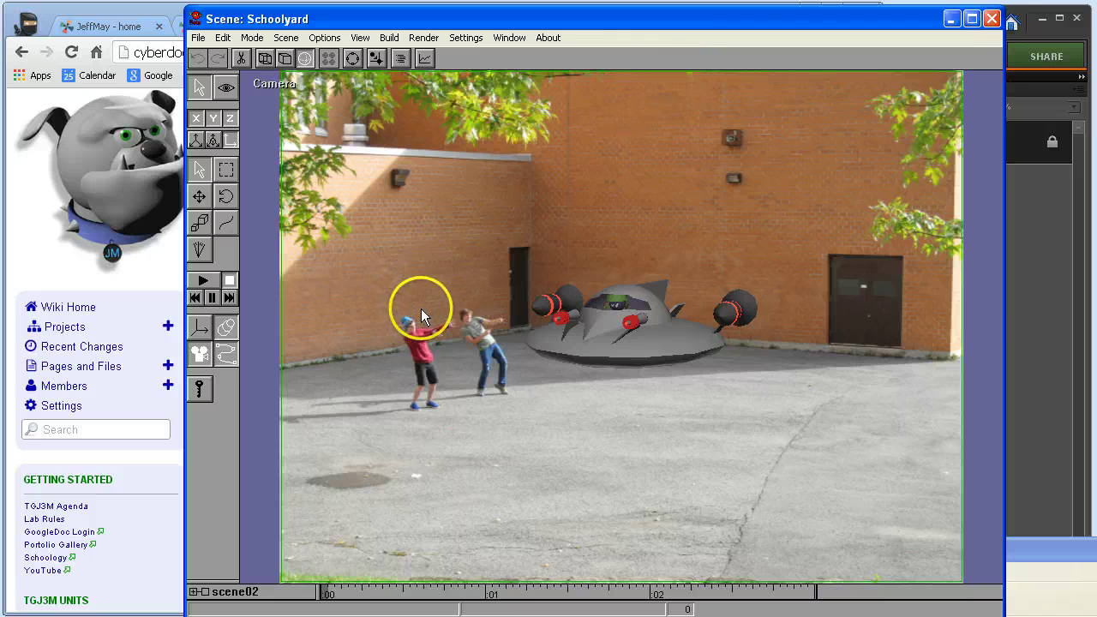
pyautogui.press('1')
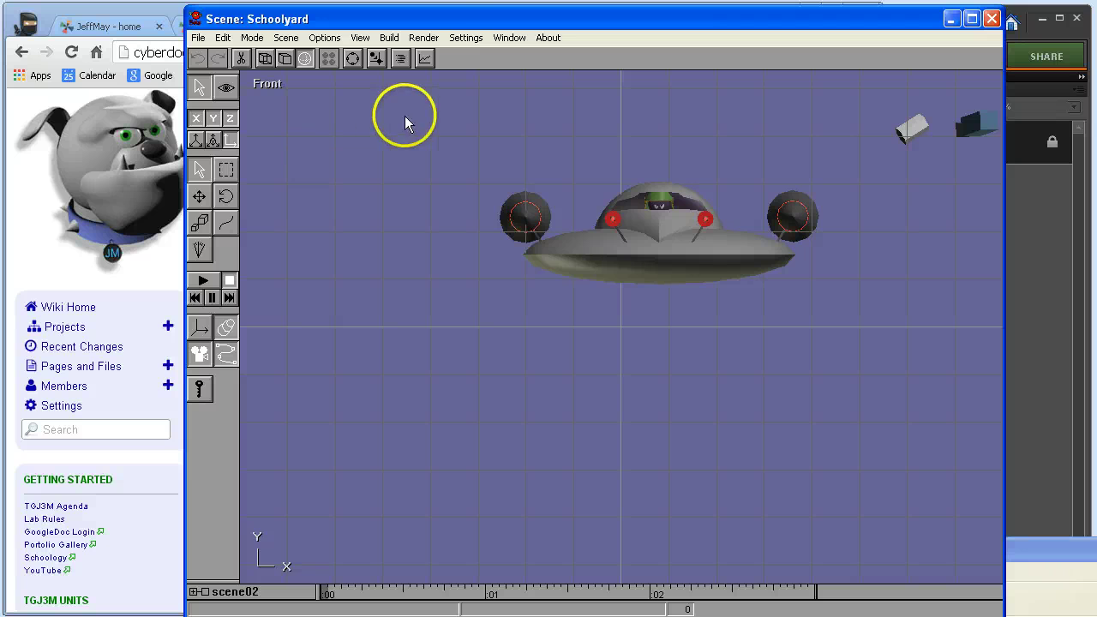
pyautogui.click(390, 37)
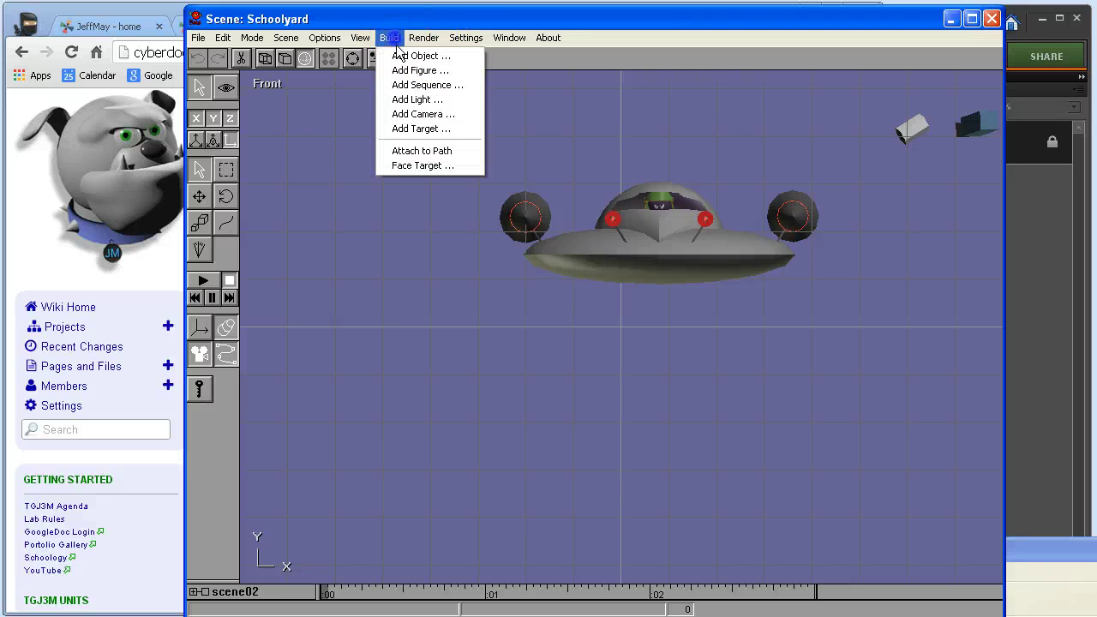
pyautogui.click(411, 100)
pyautogui.moveTo(309, 120); pyautogui.dragTo(201, 110)
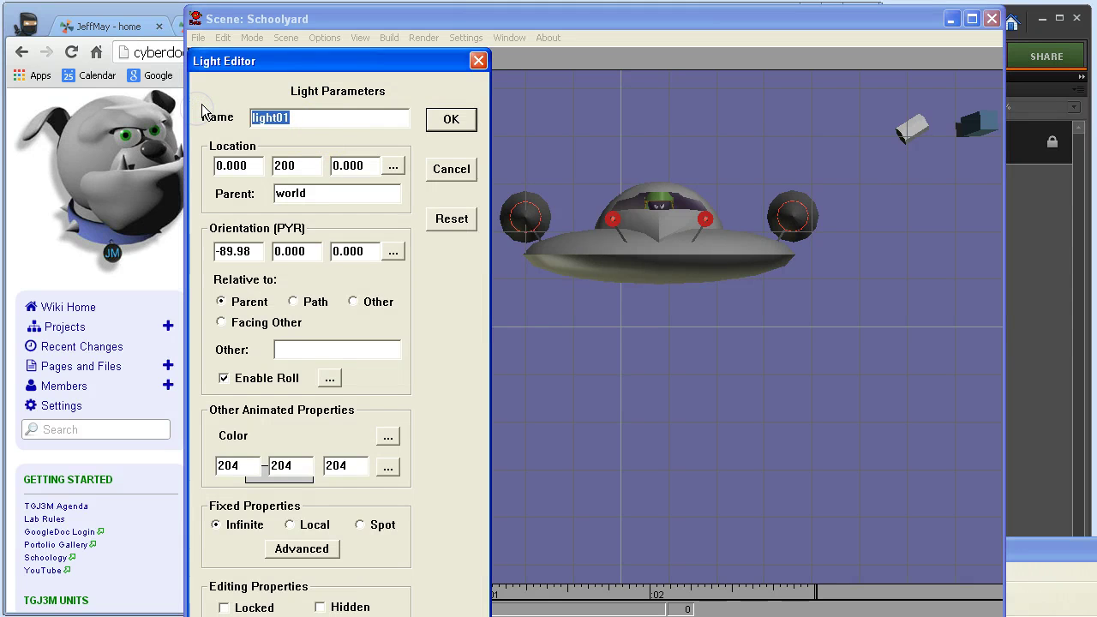
pyautogui.write('building reflection')
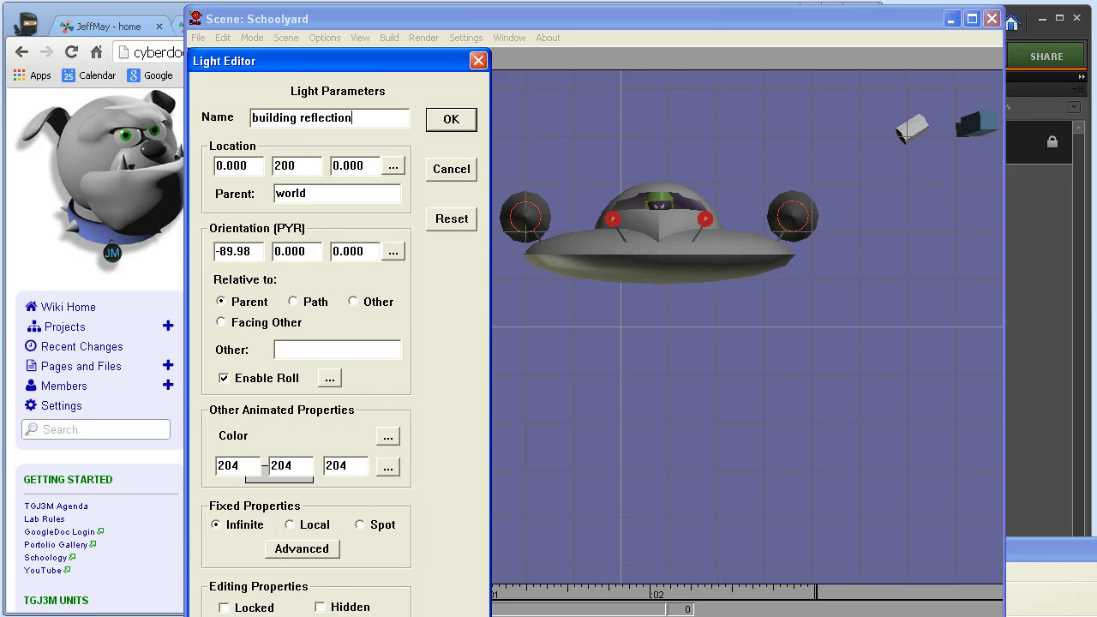
# - Colour the light warm brown (168, 88, 23), make it local, and select it
pyautogui.click(387, 436)
pyautogui.moveTo(268, 182)
pyautogui.mouseDown()
pyautogui.moveTo(323, 190)
pyautogui.moveTo(332, 220)
pyautogui.mouseUp()
pyautogui.click(509, 119)
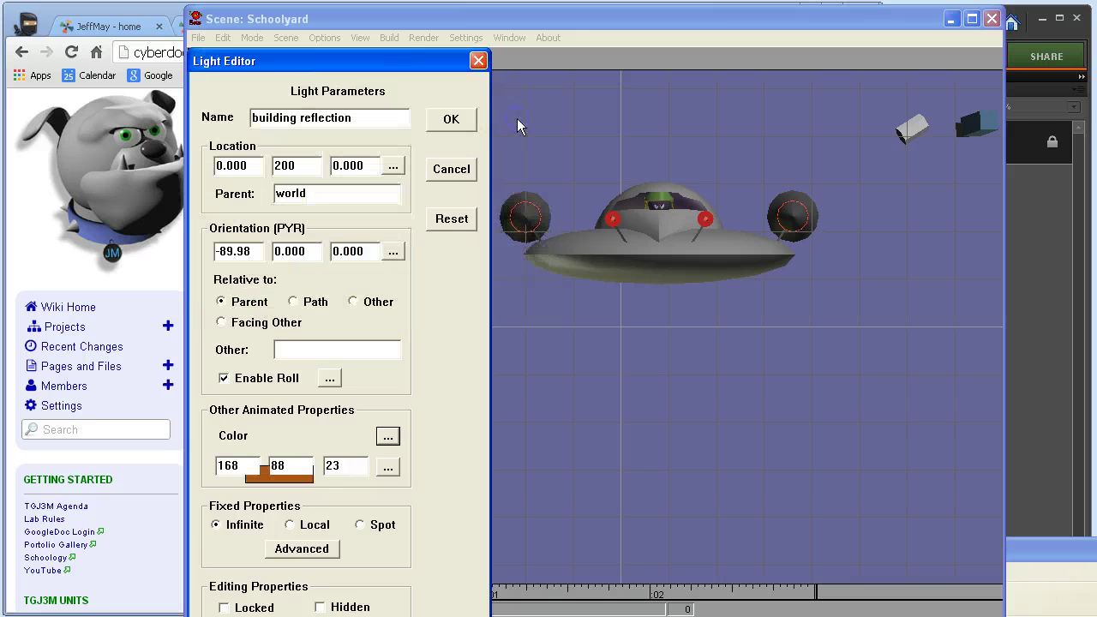
pyautogui.click(299, 530)
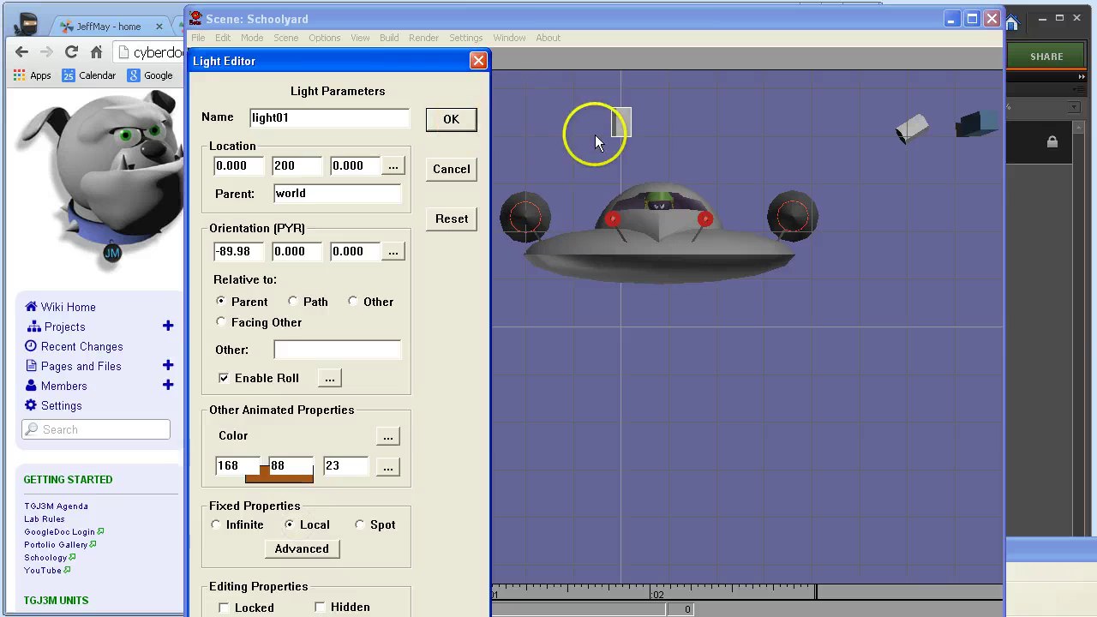
pyautogui.click(451, 120)
pyautogui.click(623, 146)
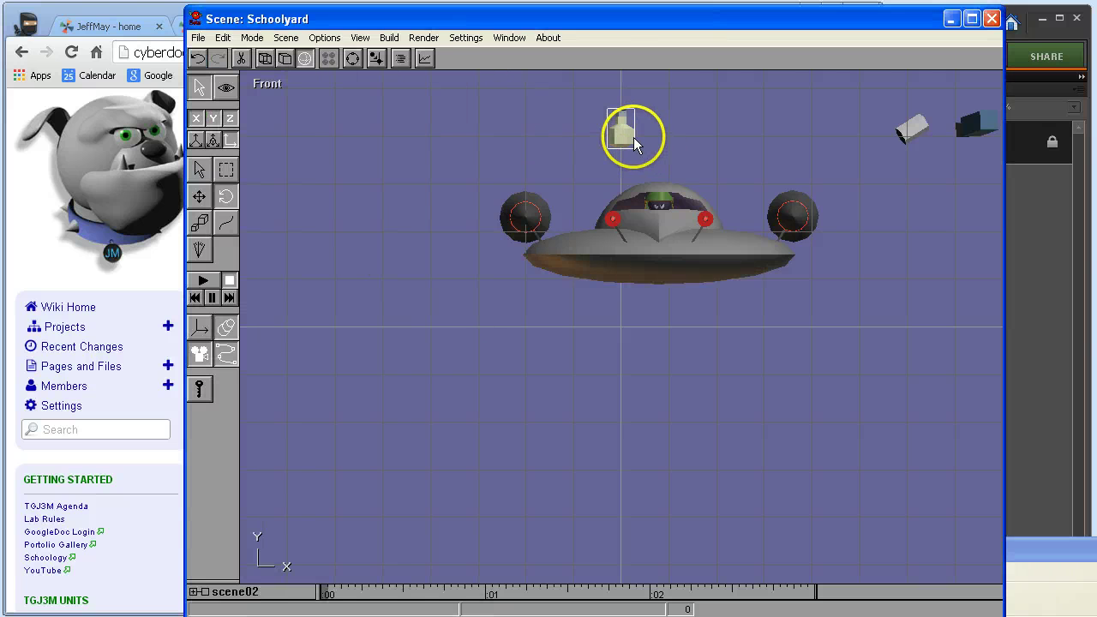
# - Drag the light far left of the saucer in Front and Top views, then return to Camera view
pyautogui.moveTo(634, 145); pyautogui.dragTo(287, 157)
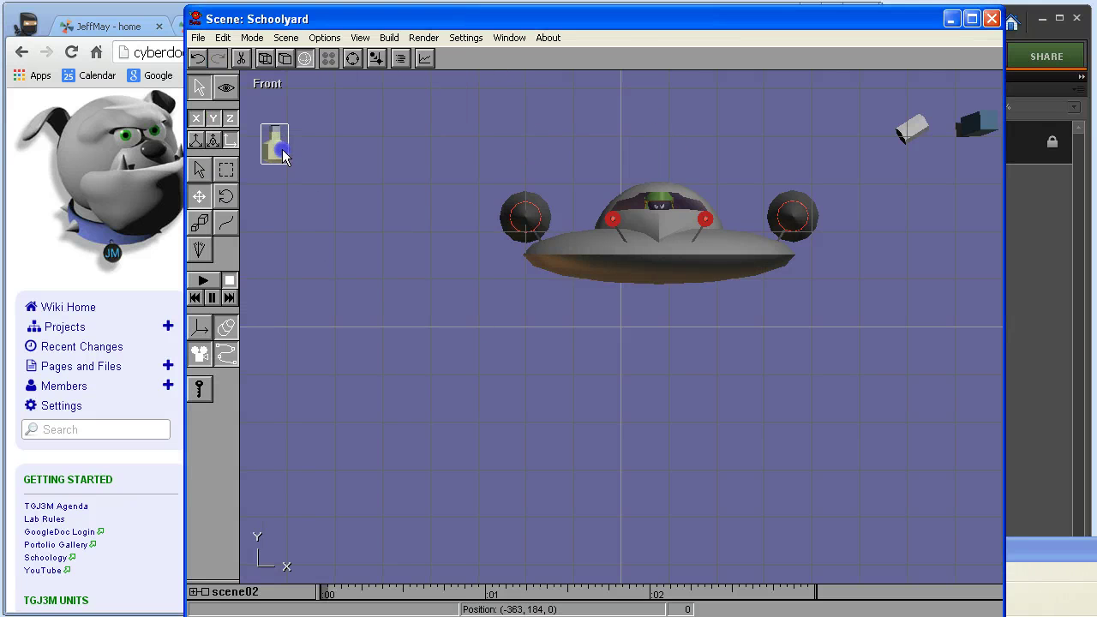
pyautogui.press('t')
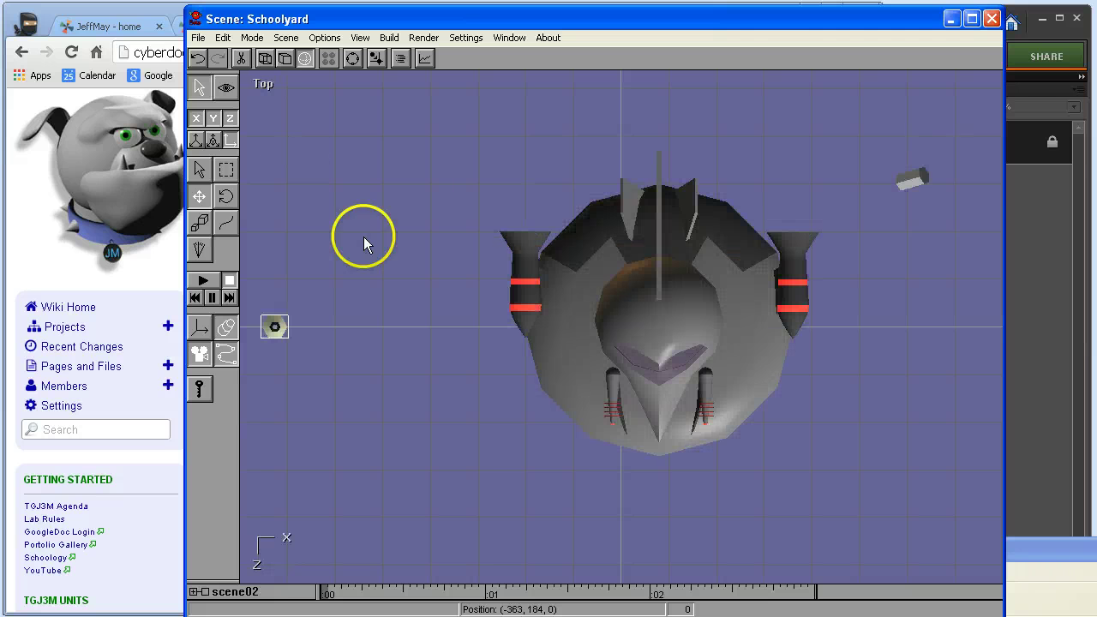
pyautogui.moveTo(425, 215); pyautogui.dragTo(360, 237)
pyautogui.scroll(-3, 362, 237)
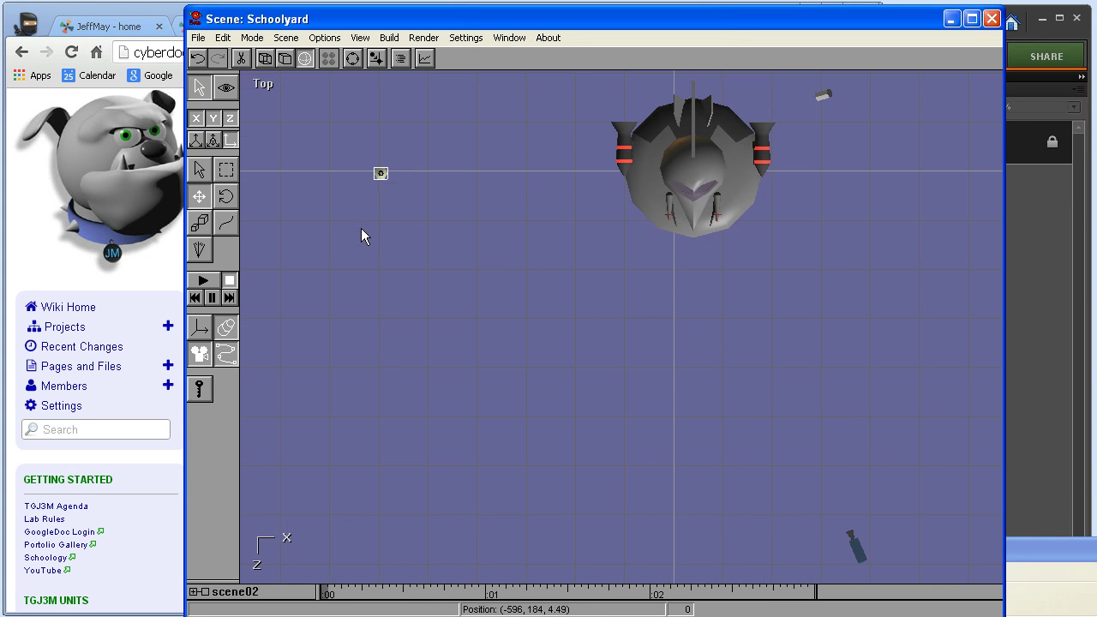
pyautogui.moveTo(423, 177); pyautogui.dragTo(439, 147)
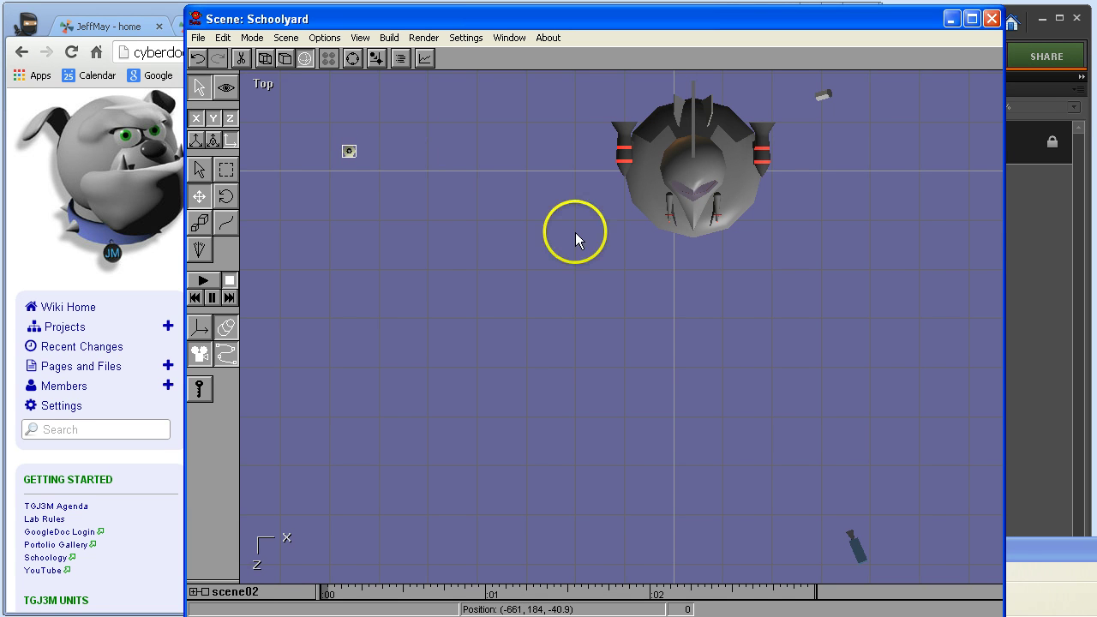
pyautogui.press('c')
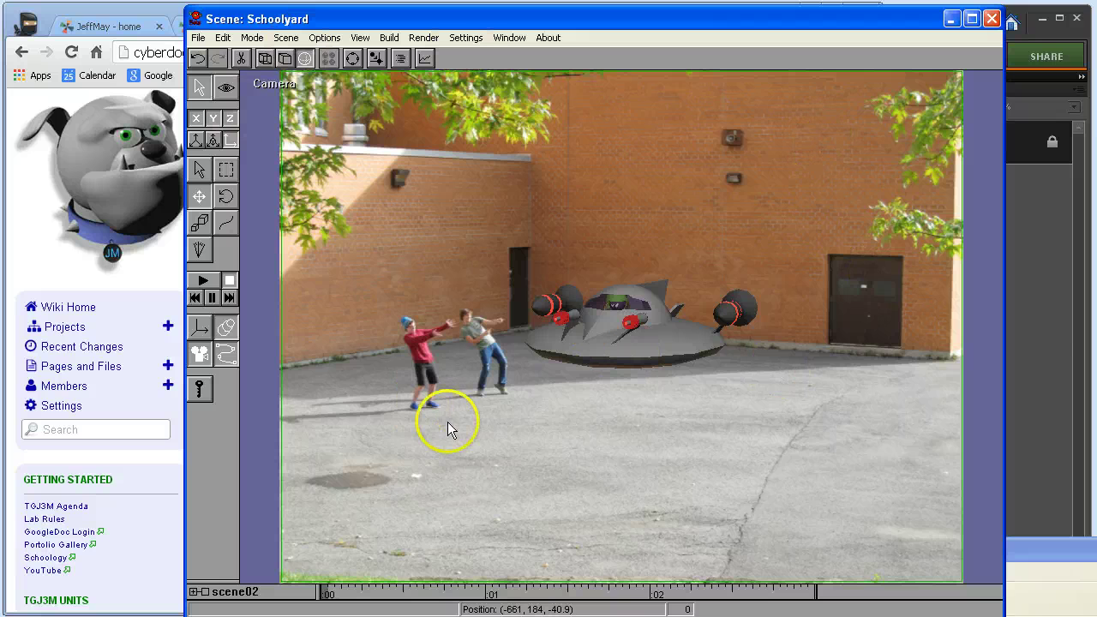
pyautogui.click(1063, 351)
pyautogui.click(120, 23)
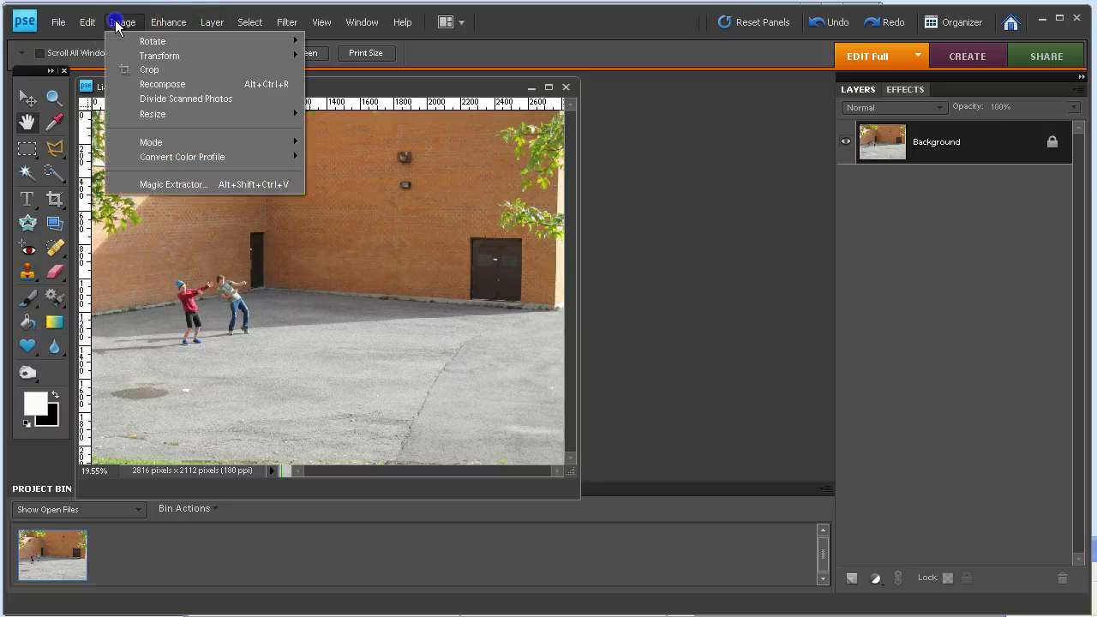
pyautogui.moveTo(150, 115)
pyautogui.click(332, 114)
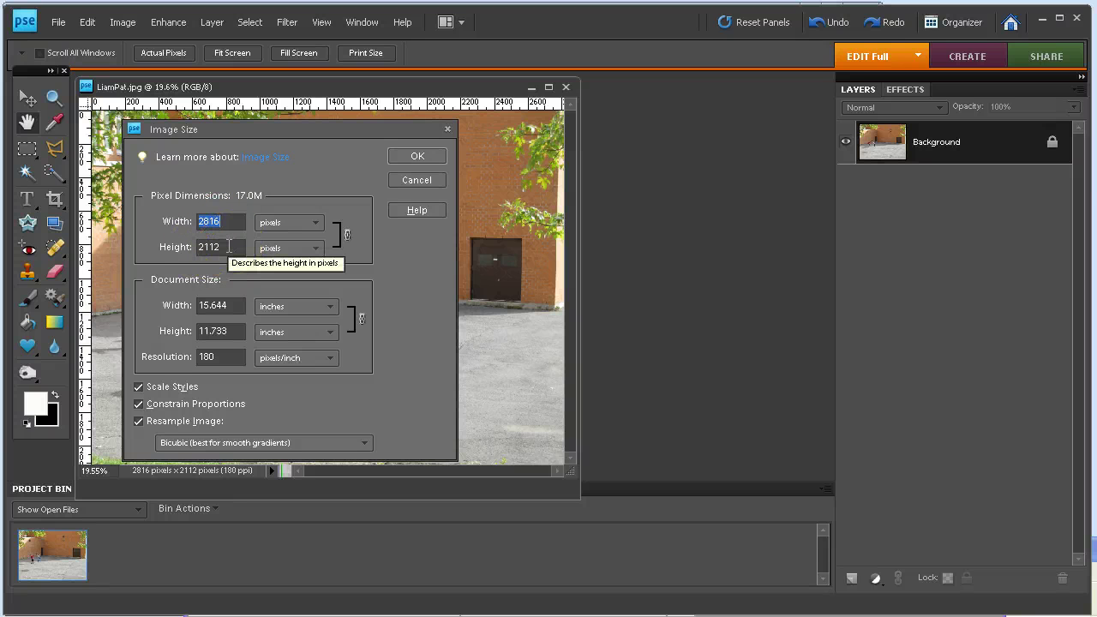
pyautogui.click(436, 178)
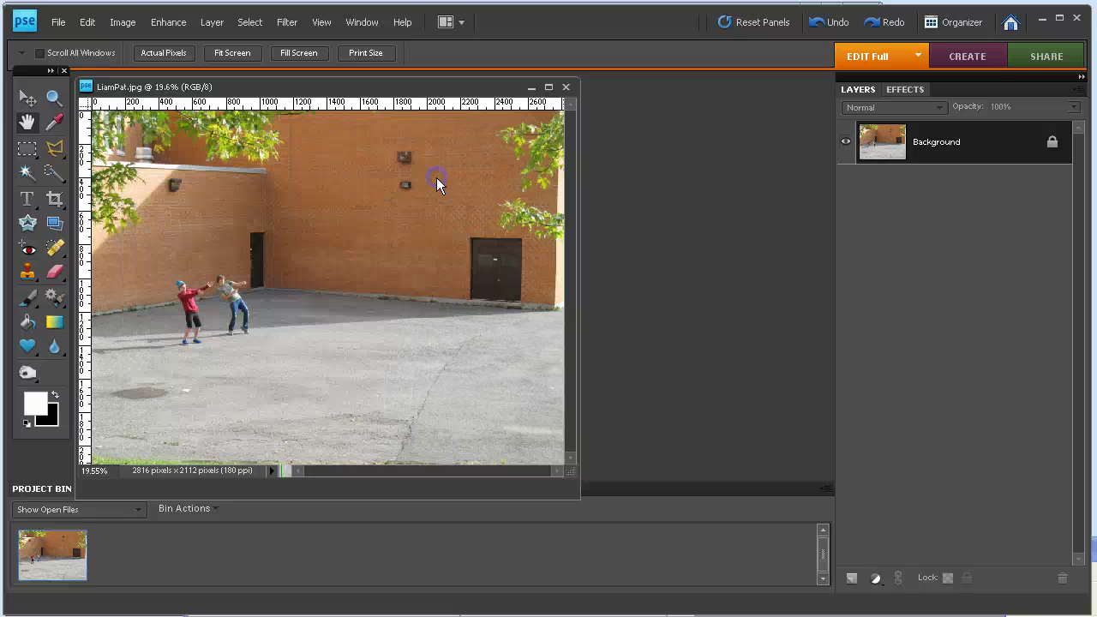
pyautogui.hotkey('alt', 'Tab')
pyautogui.click(454, 37)
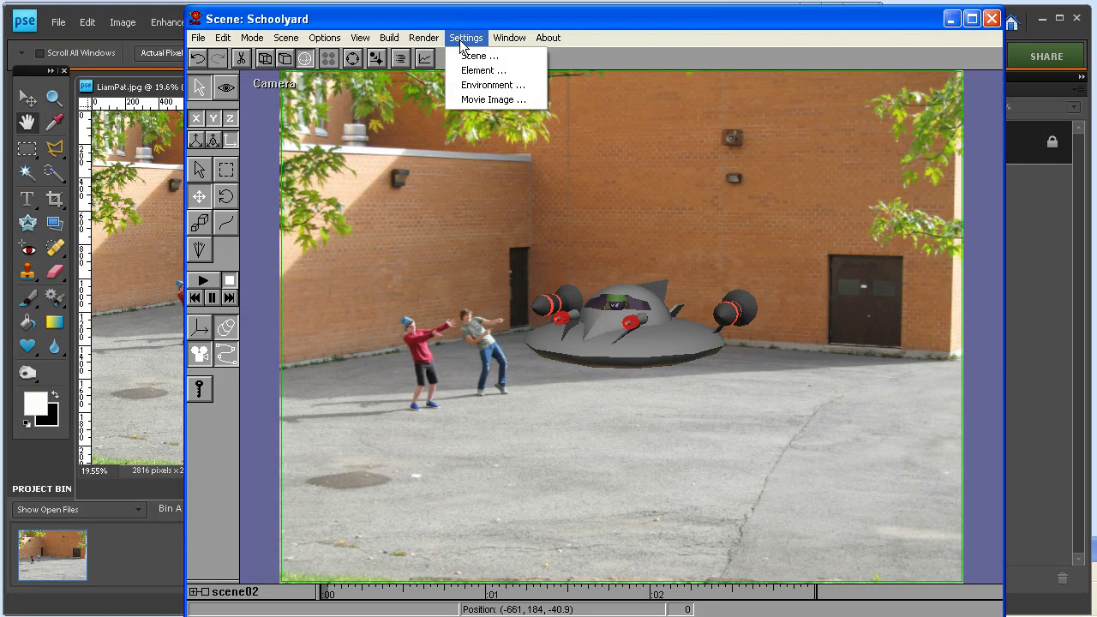
# - Set the Movie Image output size to 2716 × 2037
pyautogui.click(484, 99)
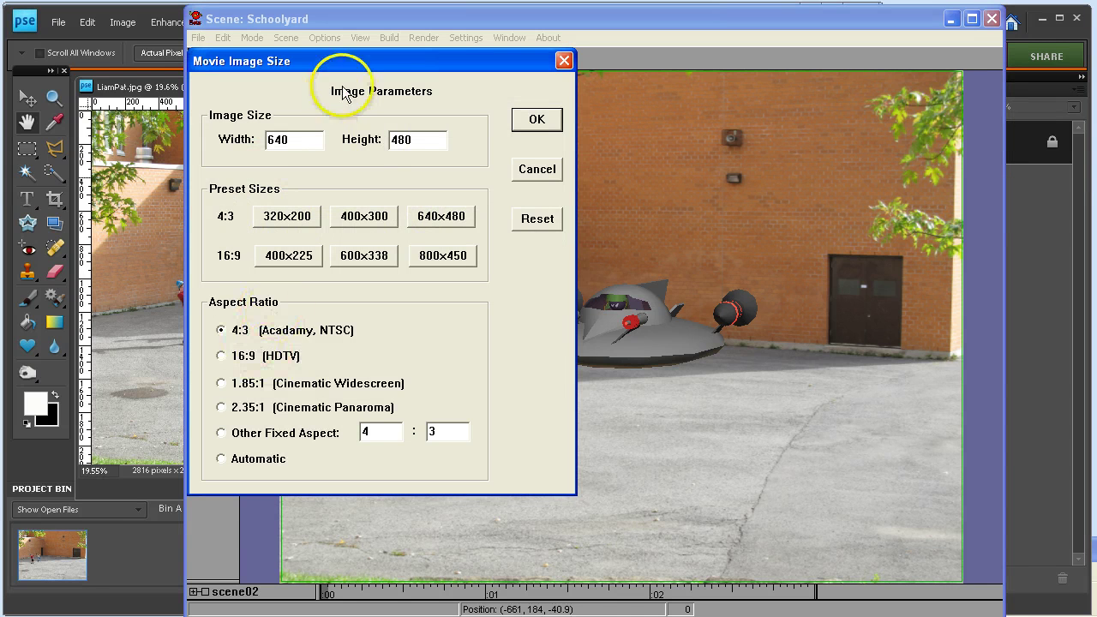
pyautogui.press('Tab')
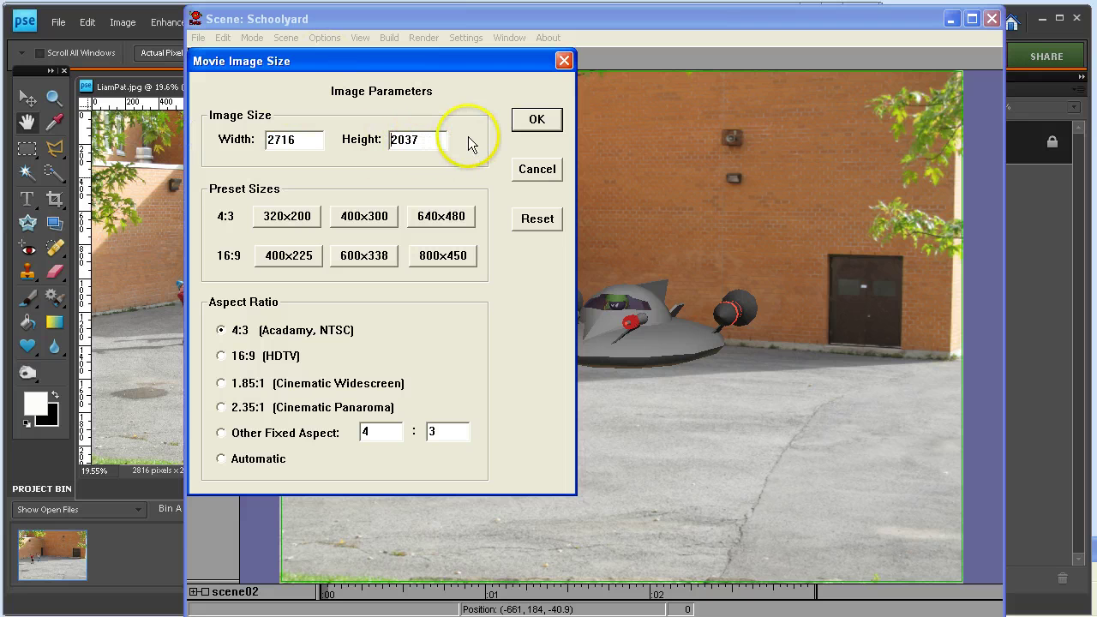
pyautogui.click(533, 126)
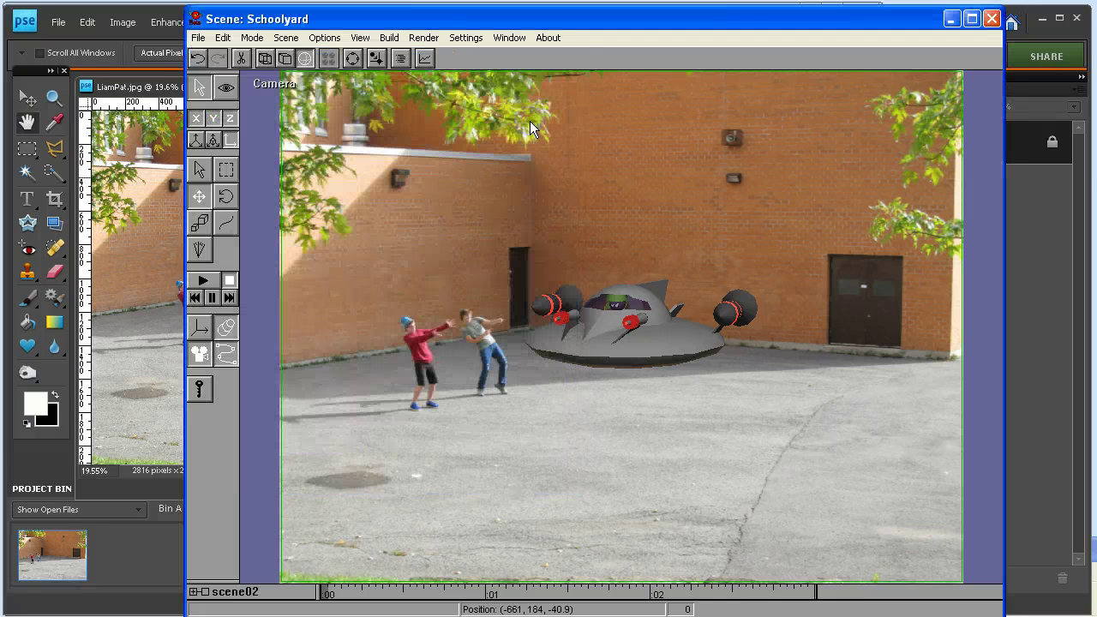
# - Start a still render and set its frame size to 2816 × 2012
pyautogui.click(423, 38)
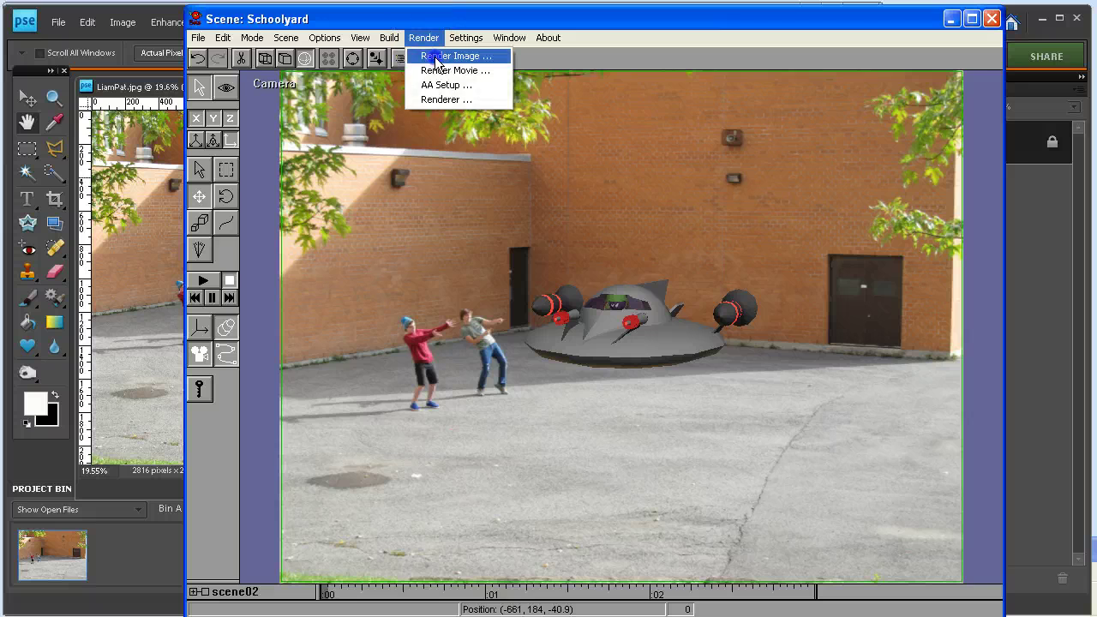
pyautogui.click(455, 54)
pyautogui.moveTo(274, 135); pyautogui.dragTo(210, 138)
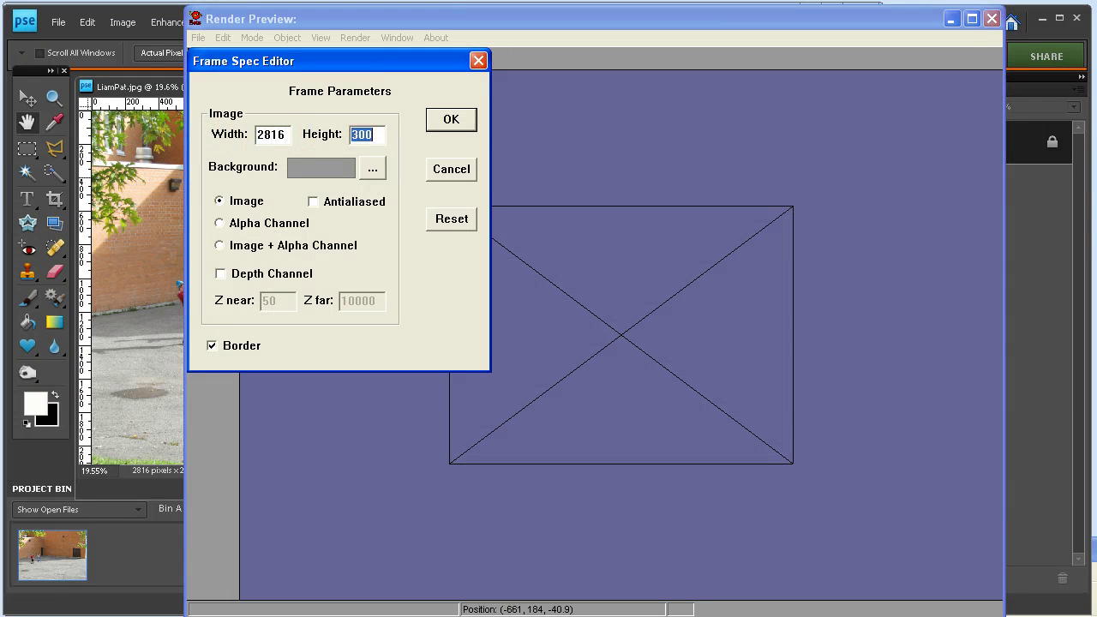
pyautogui.write('2012')
pyautogui.press('Tab')
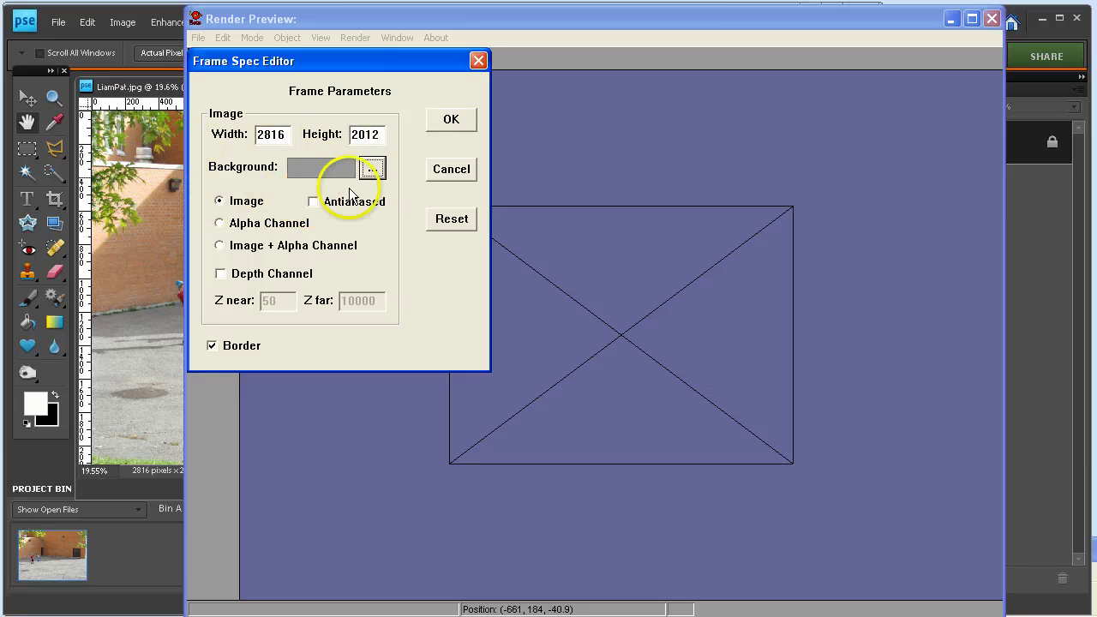
# - Give the render a full-strength green background colour and render the image
pyautogui.click(371, 167)
pyautogui.click(252, 206)
pyautogui.click(289, 225)
pyautogui.moveTo(289, 225); pyautogui.dragTo(292, 230)
pyautogui.moveTo(334, 197); pyautogui.dragTo(335, 191)
pyautogui.click(505, 120)
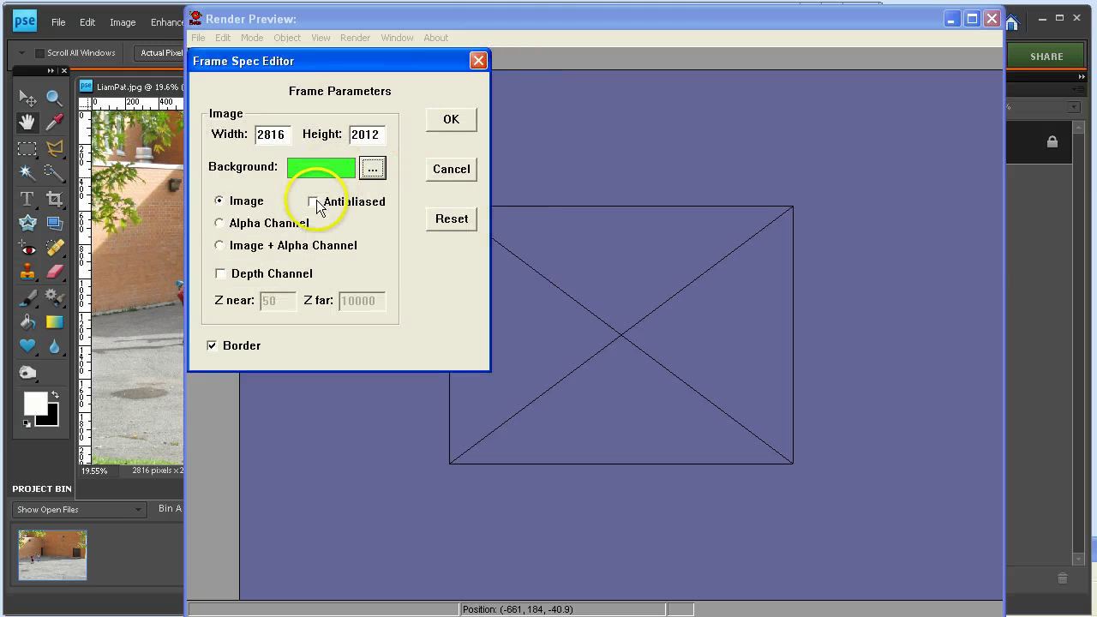
pyautogui.click(472, 121)
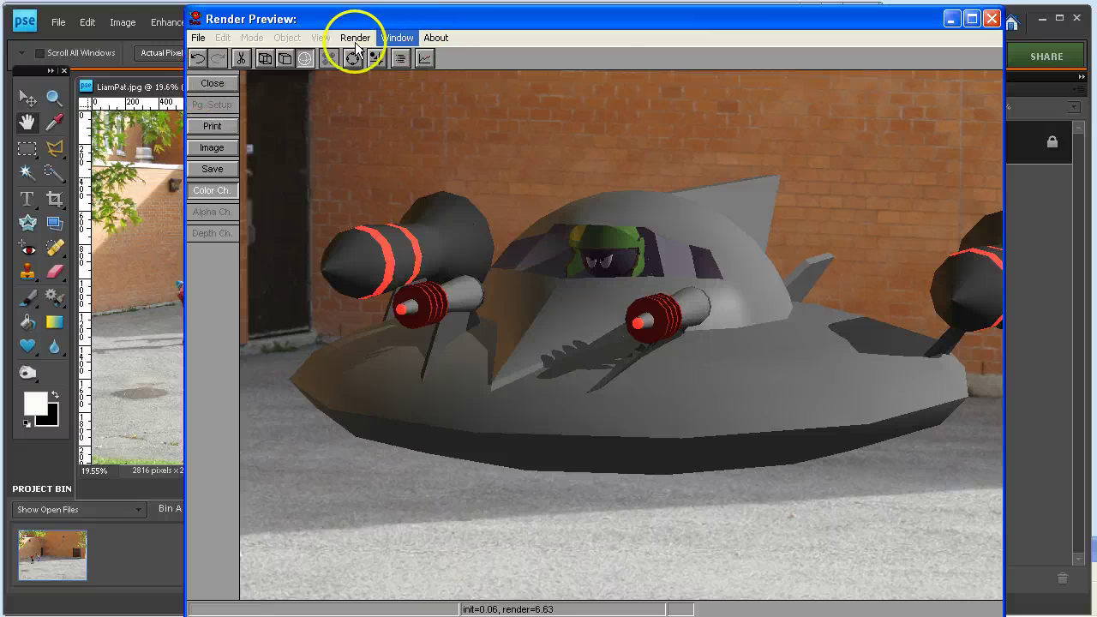
# - Close the preview and replace the photo backdrop with a solid bright green environment background
pyautogui.click(212, 83)
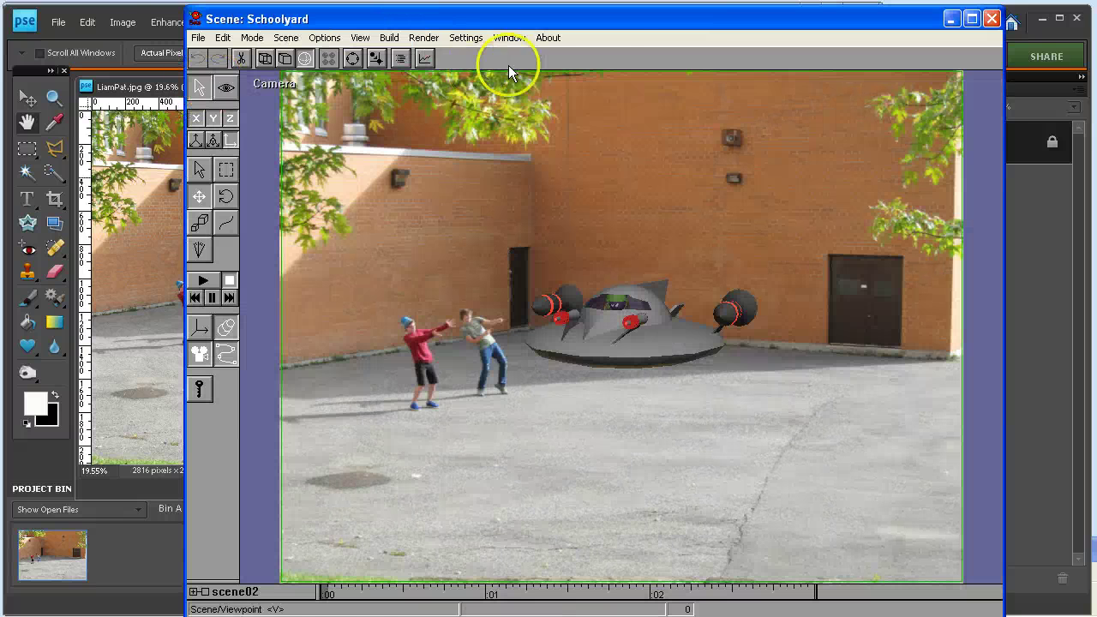
pyautogui.click(465, 38)
pyautogui.click(479, 83)
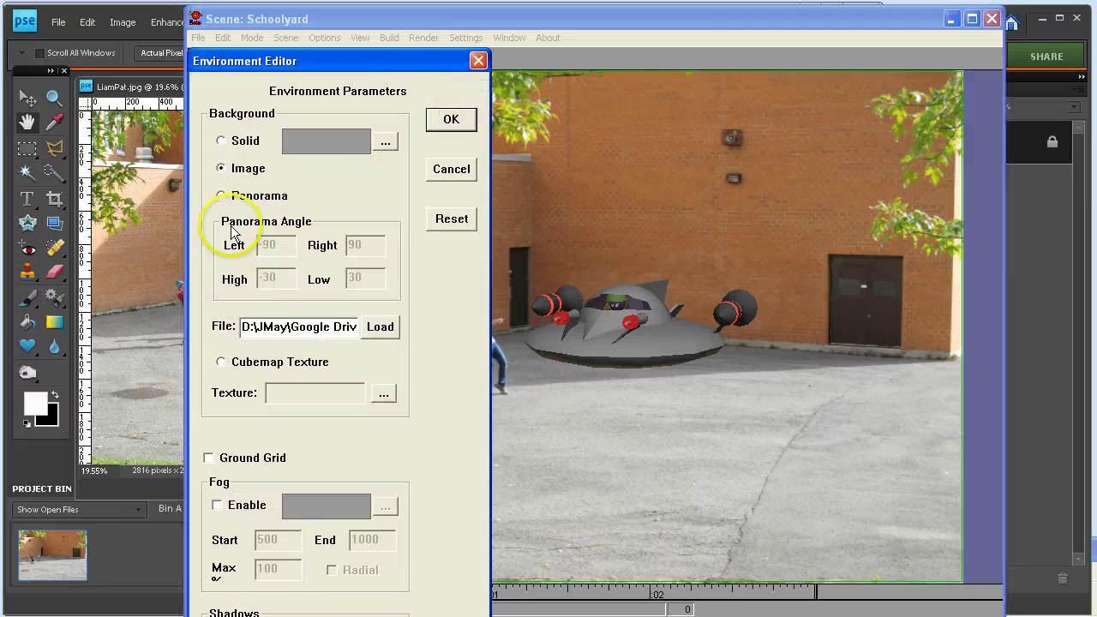
pyautogui.click(221, 141)
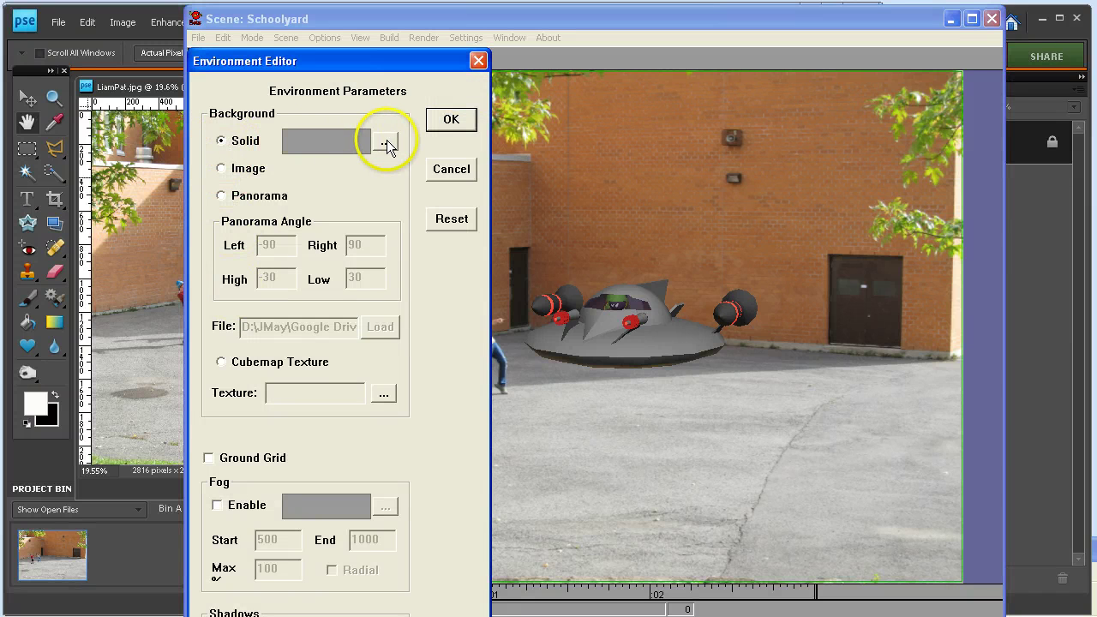
pyautogui.click(386, 142)
pyautogui.click(290, 228)
pyautogui.click(335, 196)
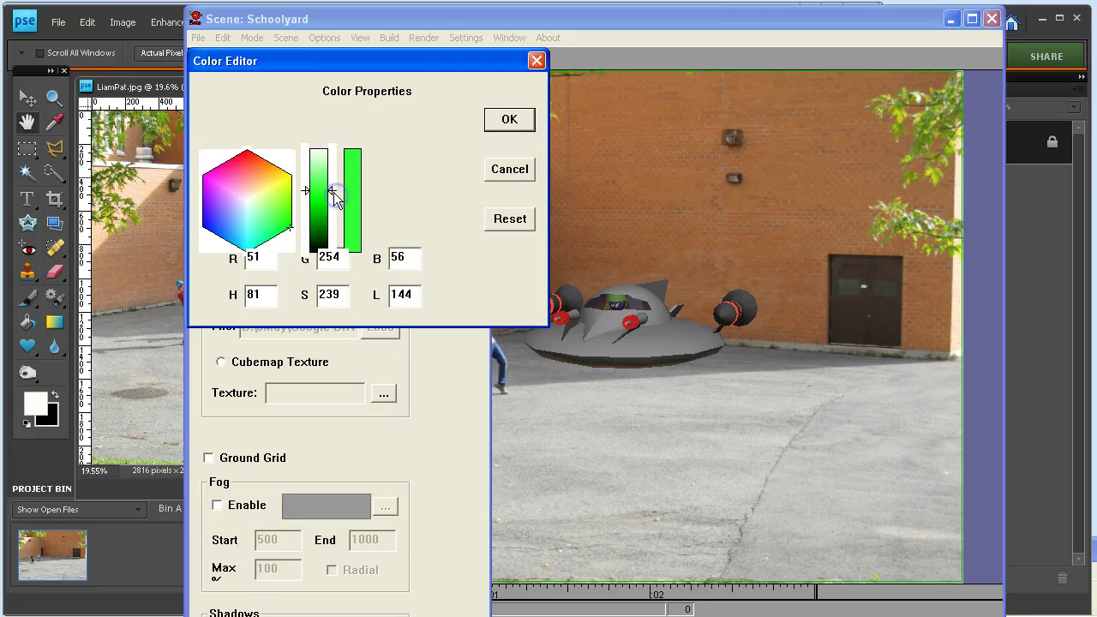
pyautogui.moveTo(334, 195); pyautogui.dragTo(334, 199)
pyautogui.click(507, 120)
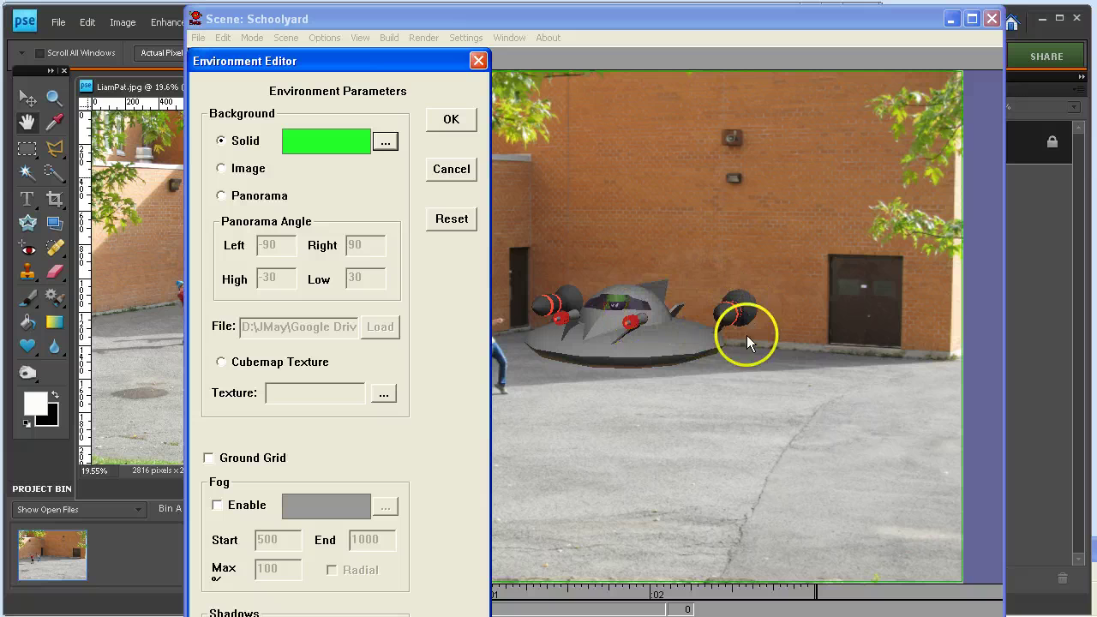
pyautogui.click(457, 125)
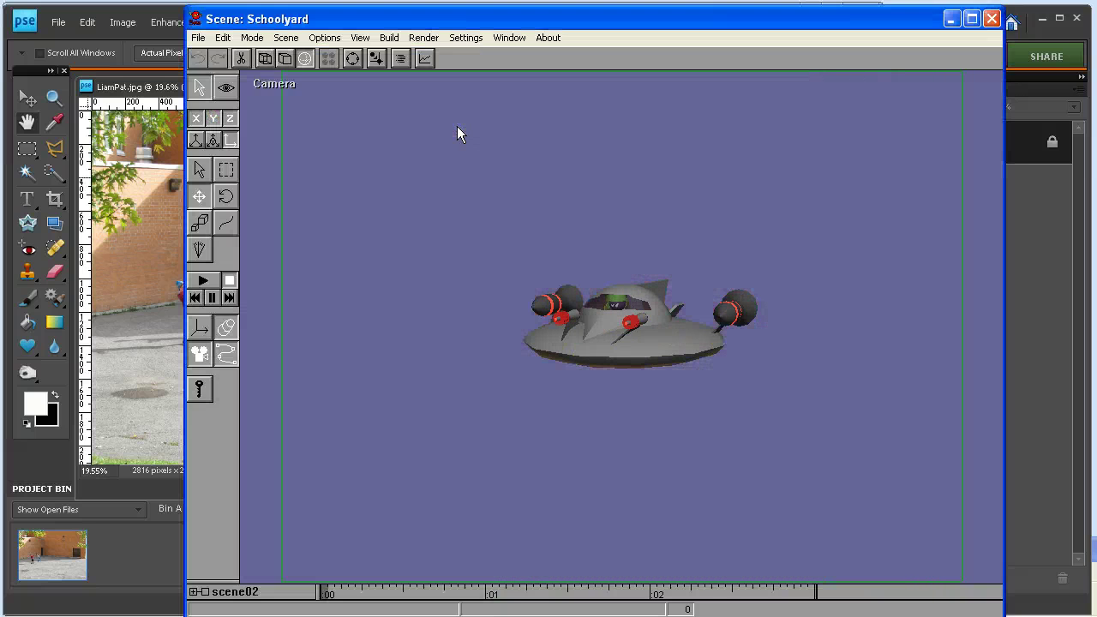
# - Render a still image of the saucer on the green background
pyautogui.click(426, 39)
pyautogui.click(454, 54)
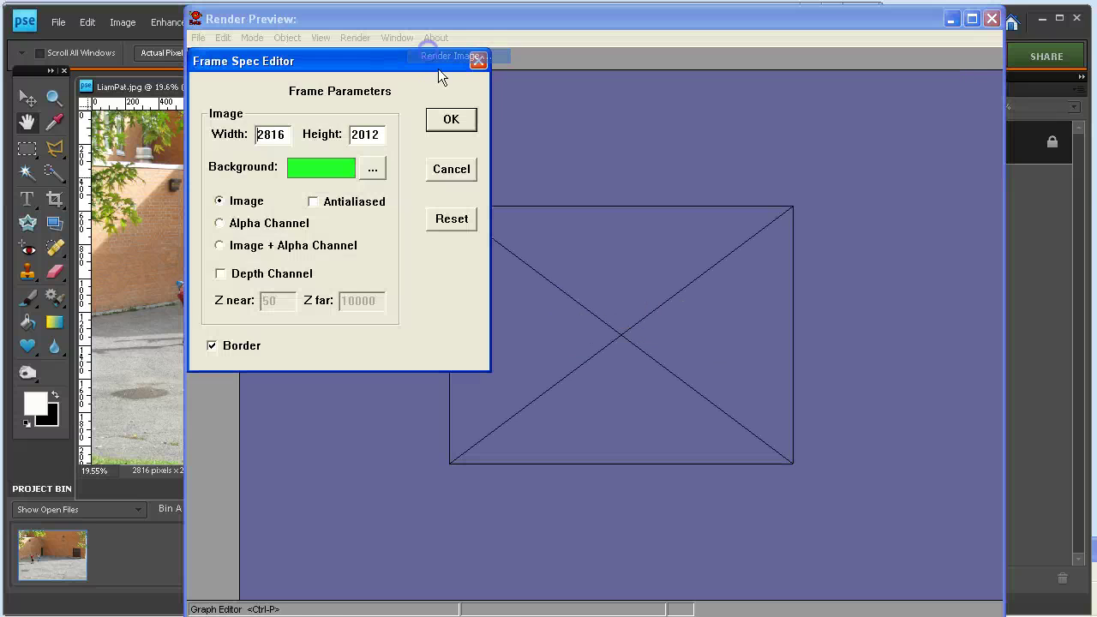
pyautogui.click(451, 115)
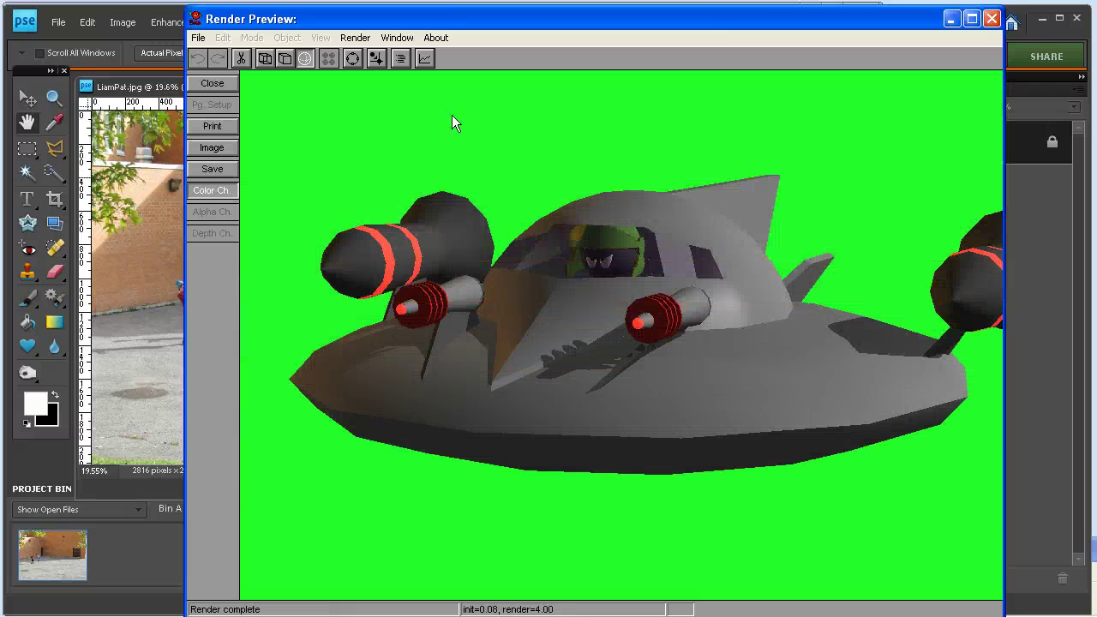
pyautogui.click(593, 178)
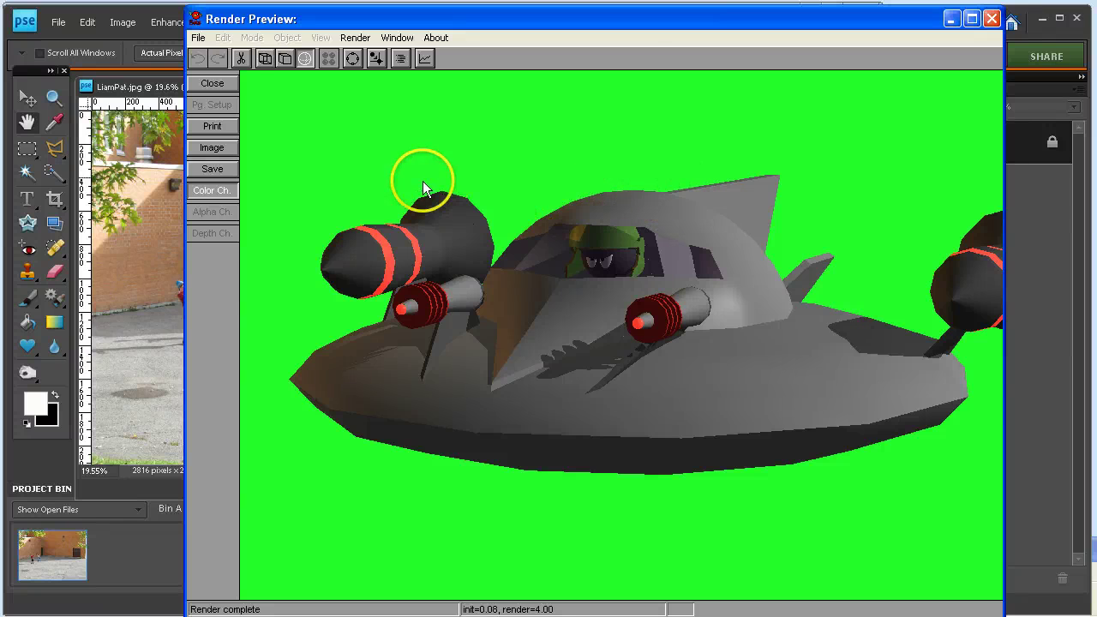
# - Re-render the image with antialiasing turned on
pyautogui.click(211, 147)
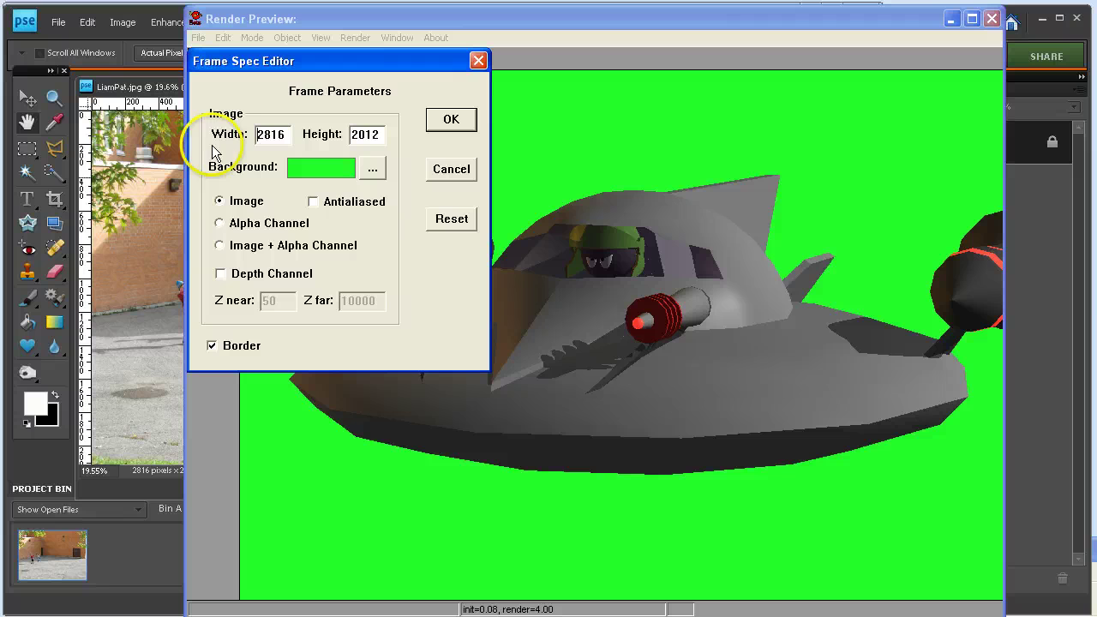
pyautogui.click(313, 202)
pyautogui.click(441, 119)
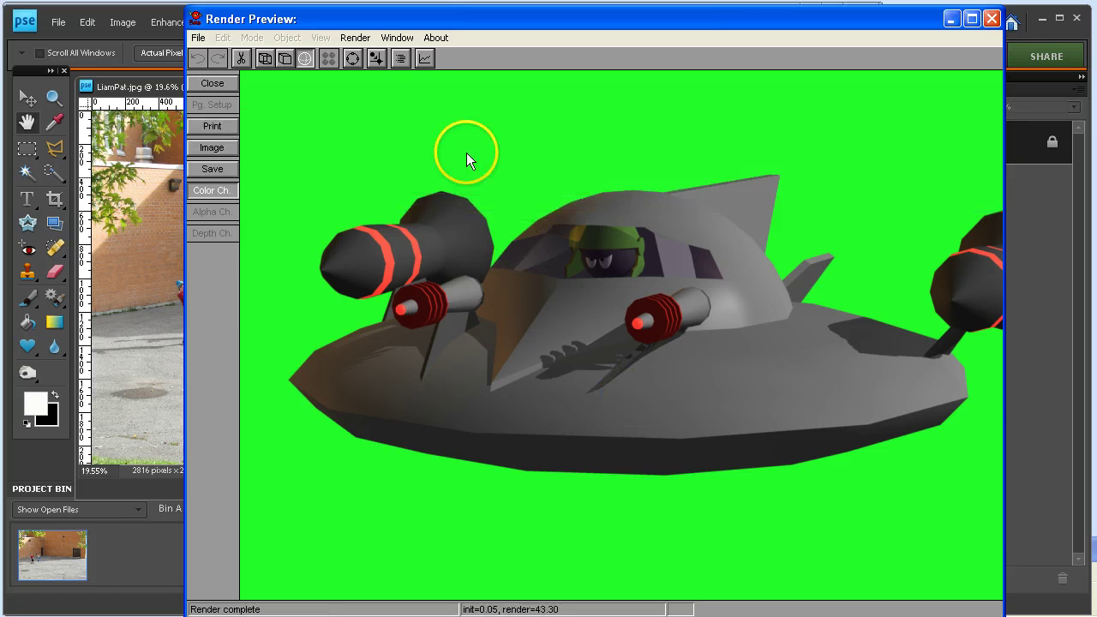
# - Choose JPG format and name the file Greeenscreen Saucer 2013 v2.jpg
pyautogui.click(206, 176)
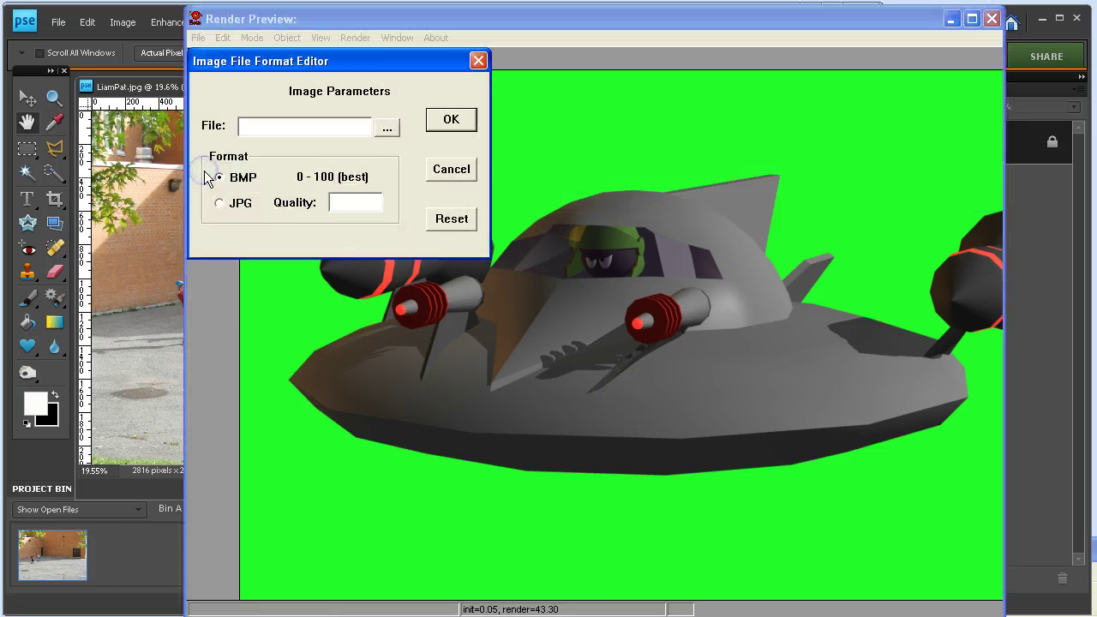
pyautogui.click(220, 208)
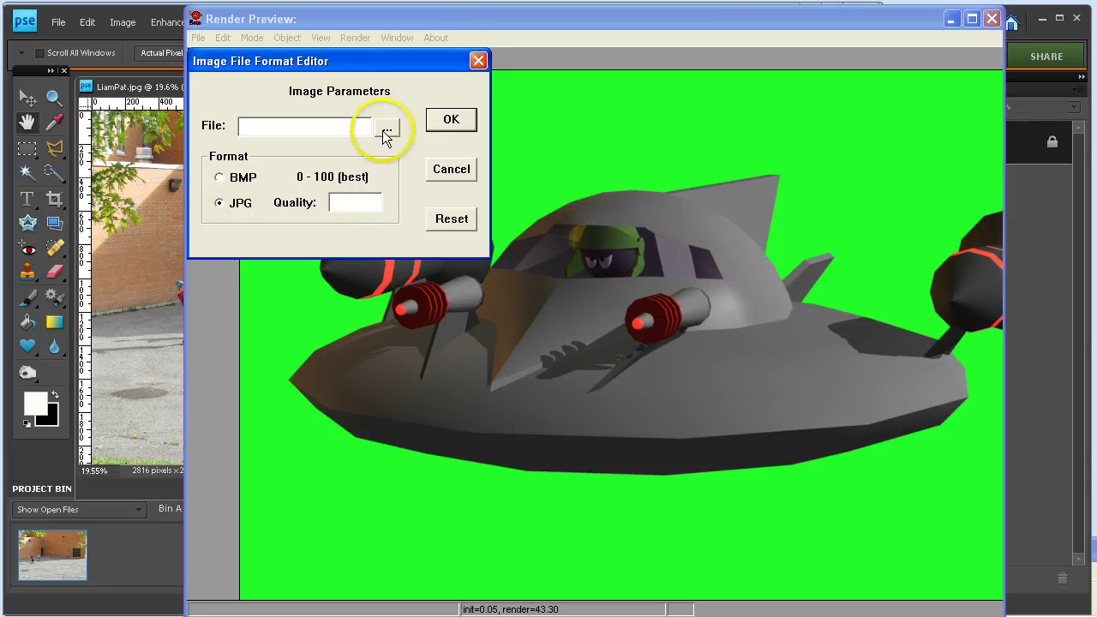
pyautogui.click(387, 127)
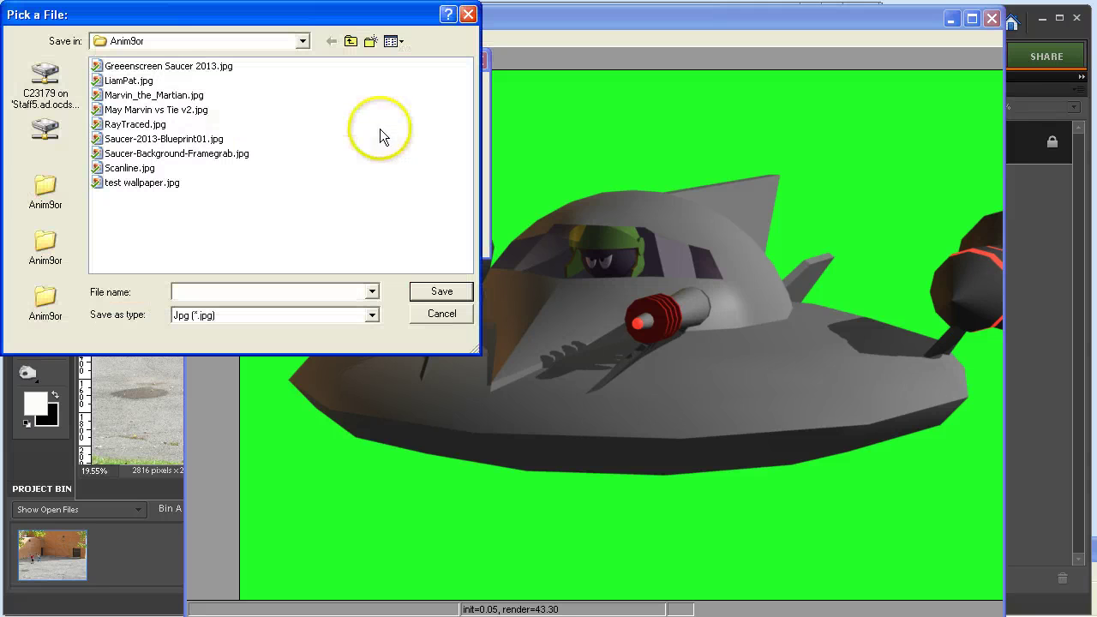
pyautogui.click(165, 66)
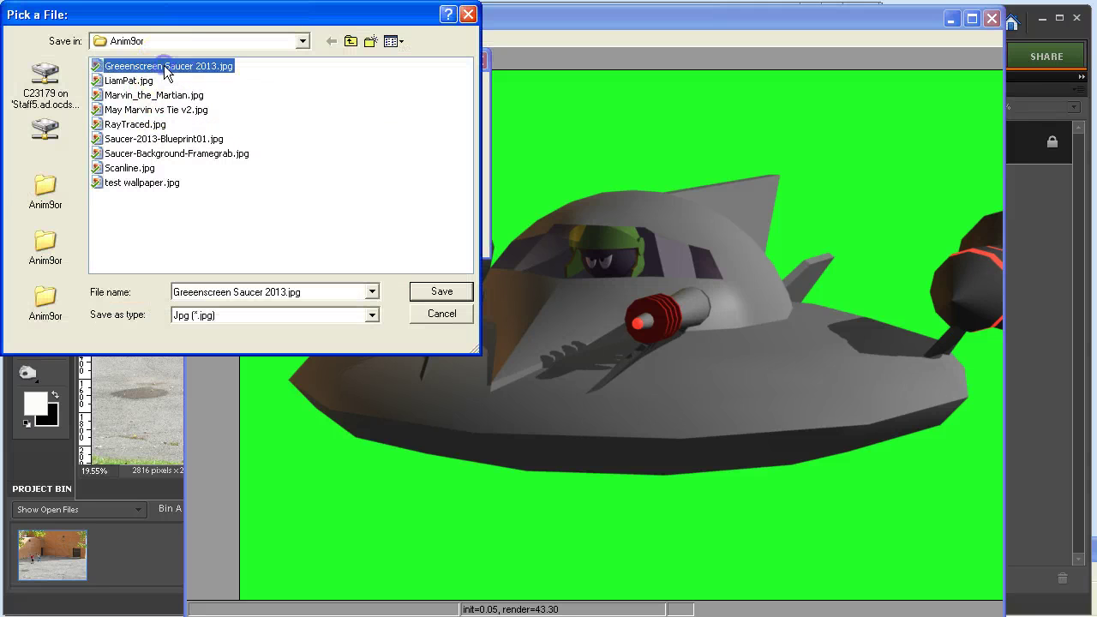
pyautogui.click(286, 292)
pyautogui.click(286, 291)
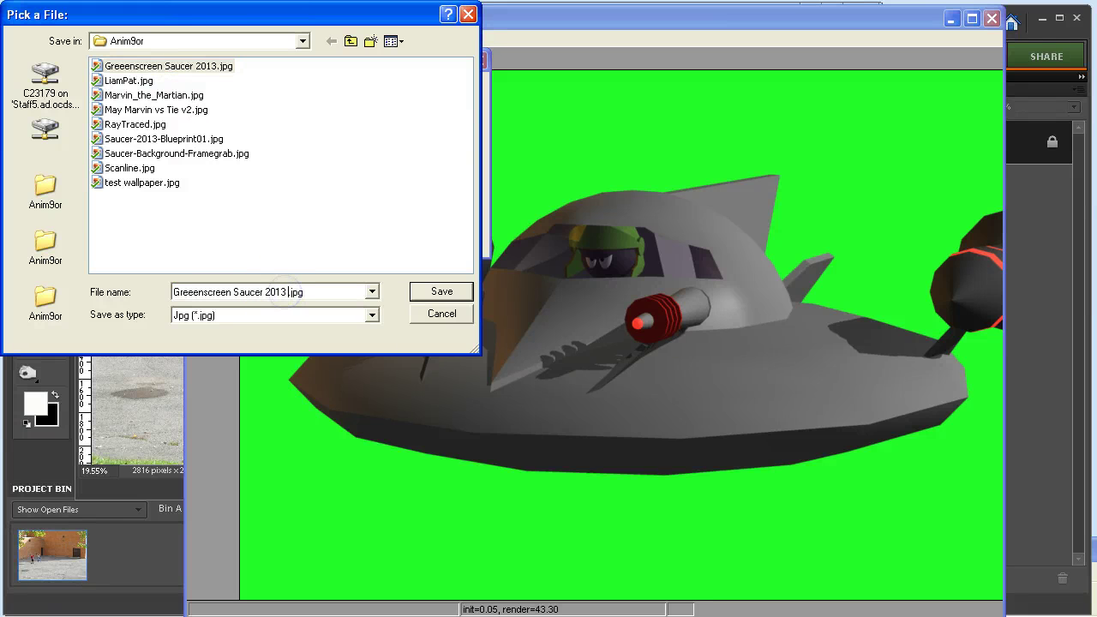
pyautogui.write('v2')
pyautogui.click(449, 291)
# - Set JPEG quality to 100, save the image, and close the preview
pyautogui.click(338, 202)
pyautogui.write('100')
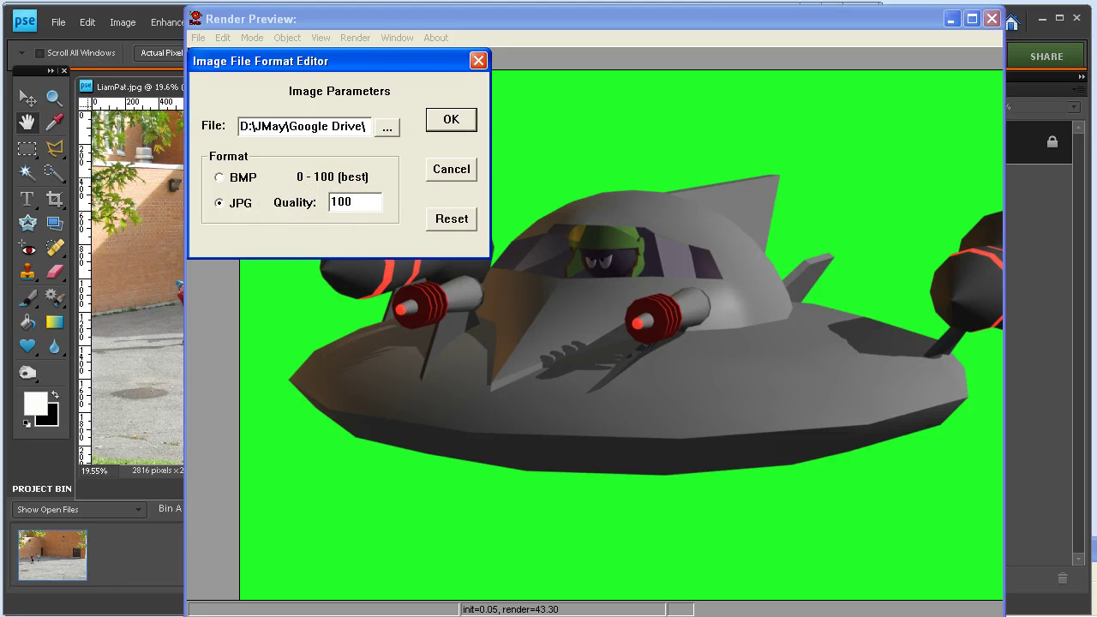
pyautogui.click(451, 119)
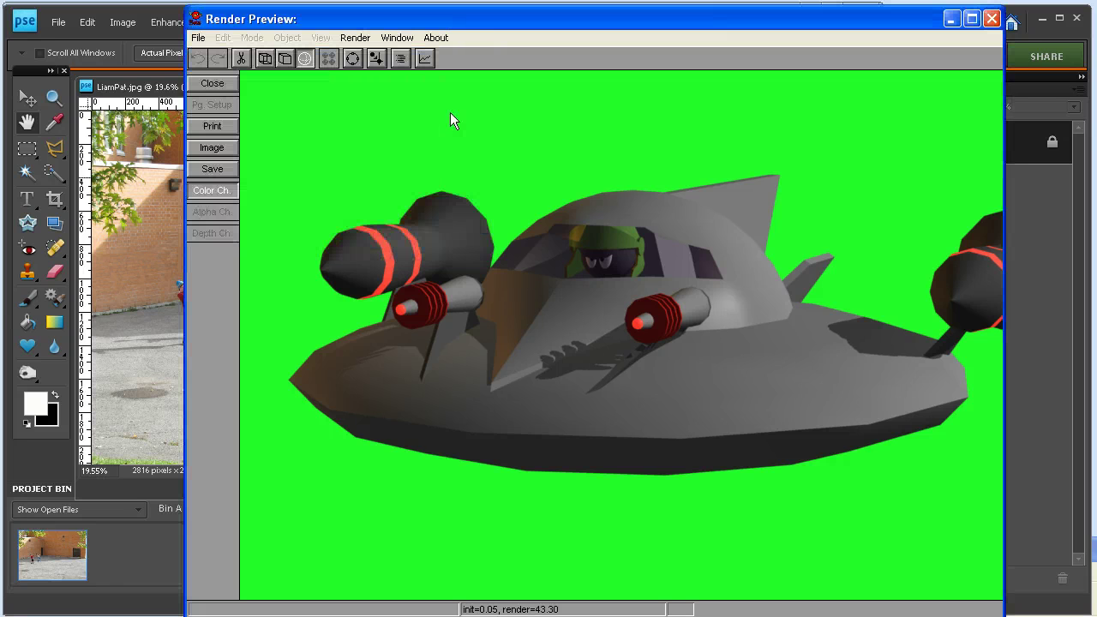
pyautogui.click(226, 88)
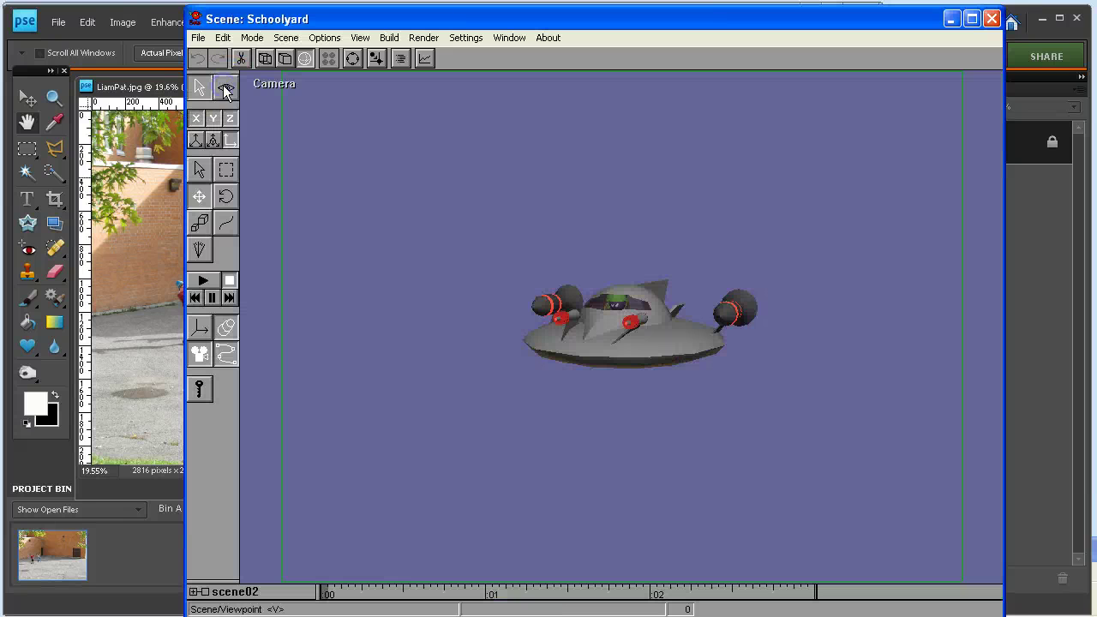
# - Drag Greeenscreen Saucer 2013 v2.jpg from Explorer into Photoshop Elements and move it beside LiamPat.jpg
pyautogui.click(154, 17)
pyautogui.hotkey('alt', 'Tab')
pyautogui.hotkey('alt', 'Tab')
pyautogui.moveTo(792, 559); pyautogui.dragTo(712, 426)
pyautogui.moveTo(648, 533); pyautogui.dragTo(661, 367)
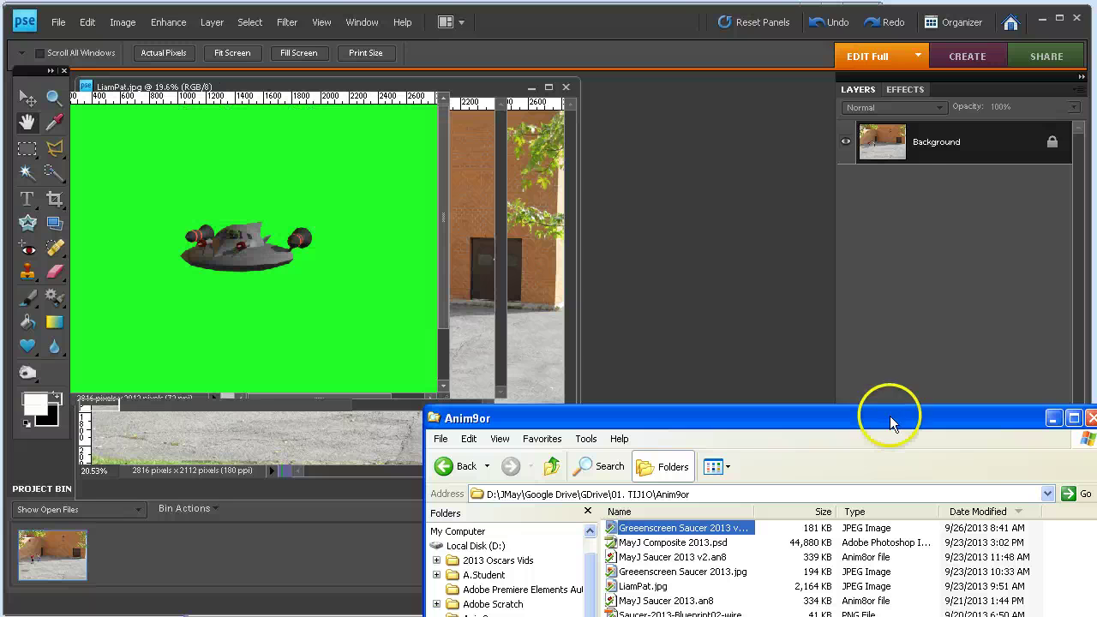
pyautogui.moveTo(356, 94); pyautogui.dragTo(629, 203)
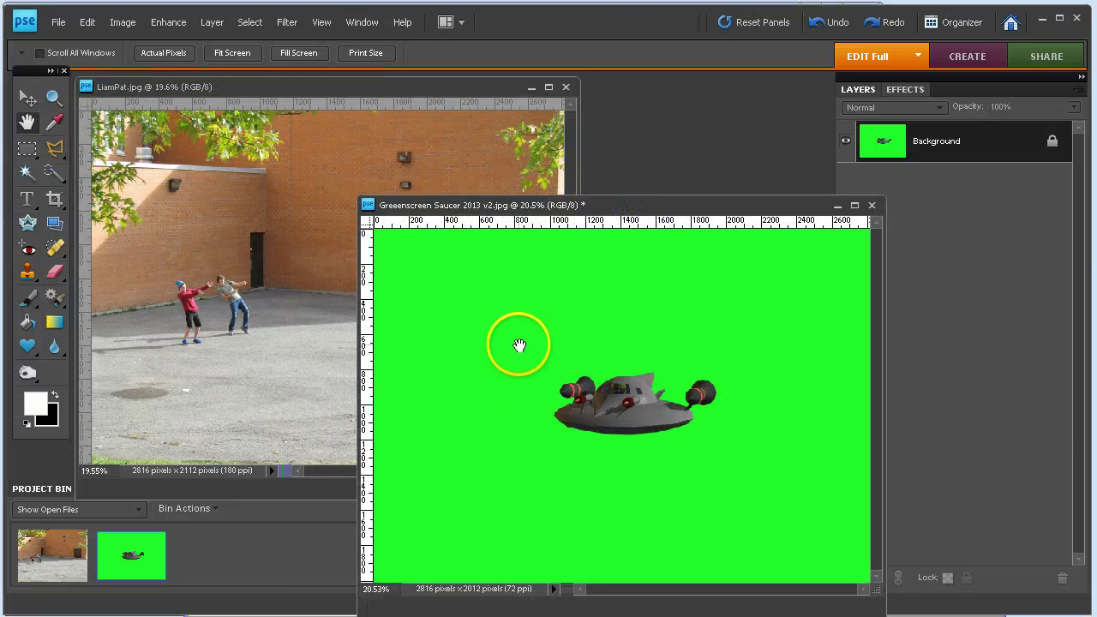
# - Magic Wand the green, invert the selection, and drag the saucer into LiamPat.jpg beside the children
pyautogui.click(29, 174)
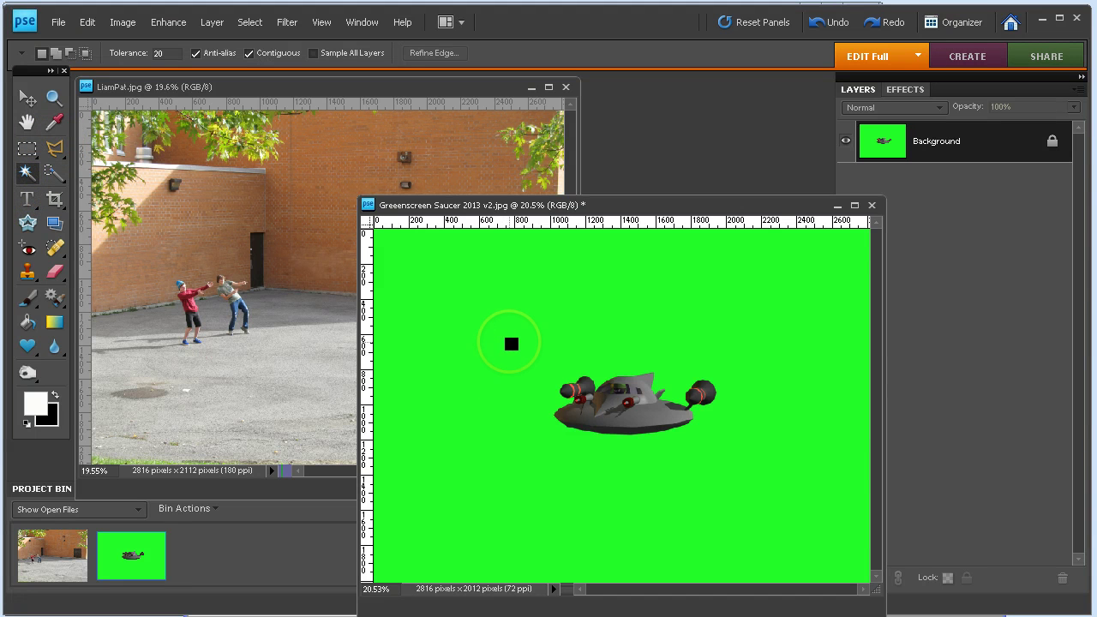
pyautogui.click(30, 174)
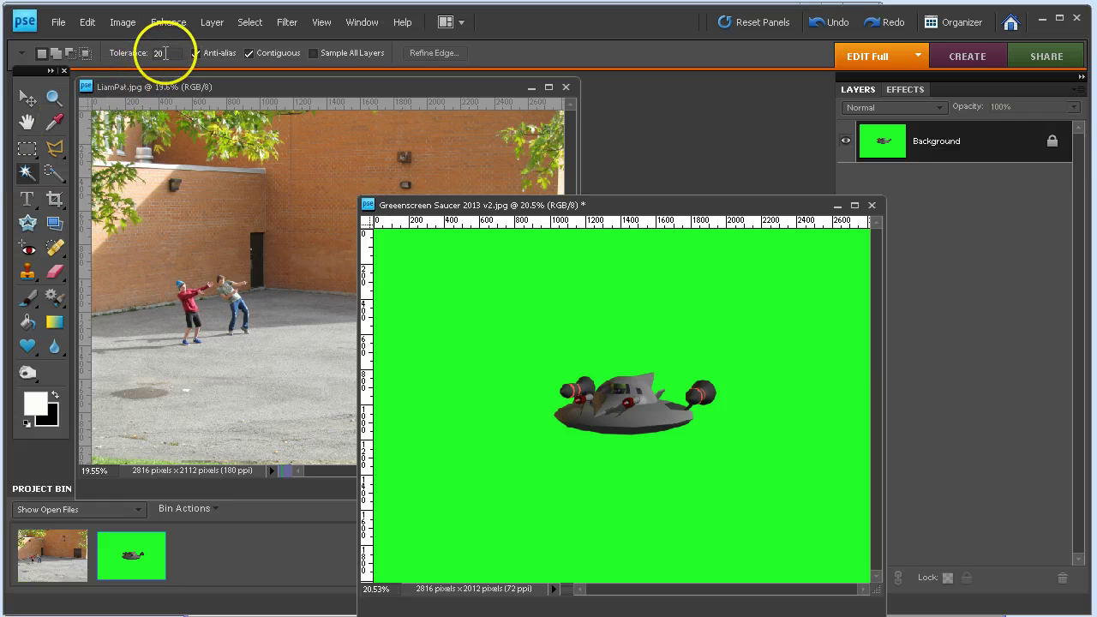
pyautogui.click(503, 298)
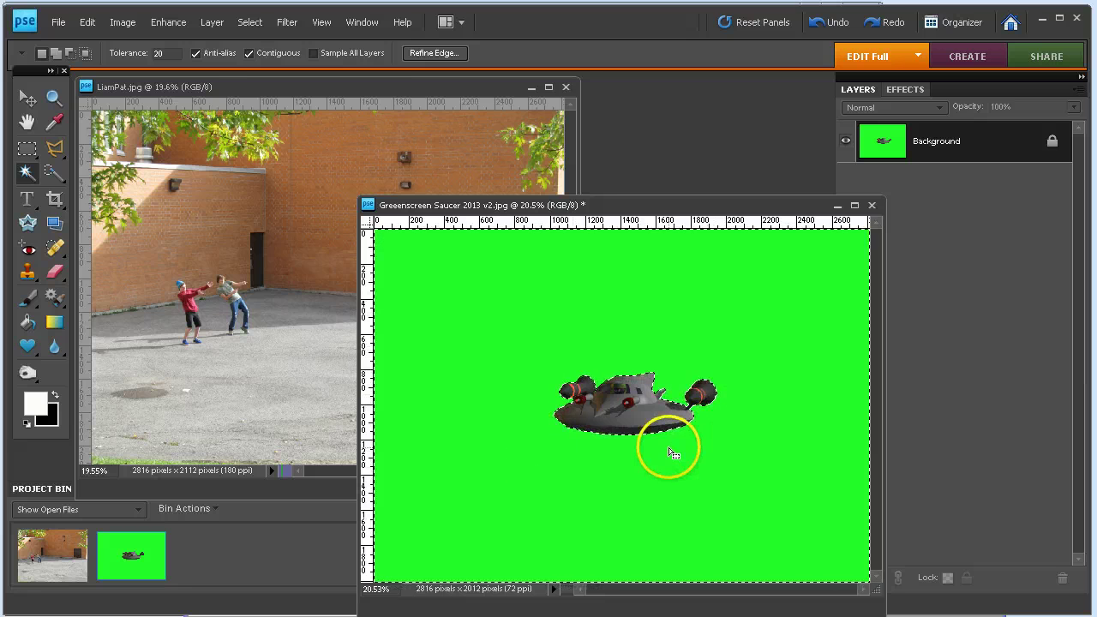
pyautogui.click(254, 29)
pyautogui.click(262, 84)
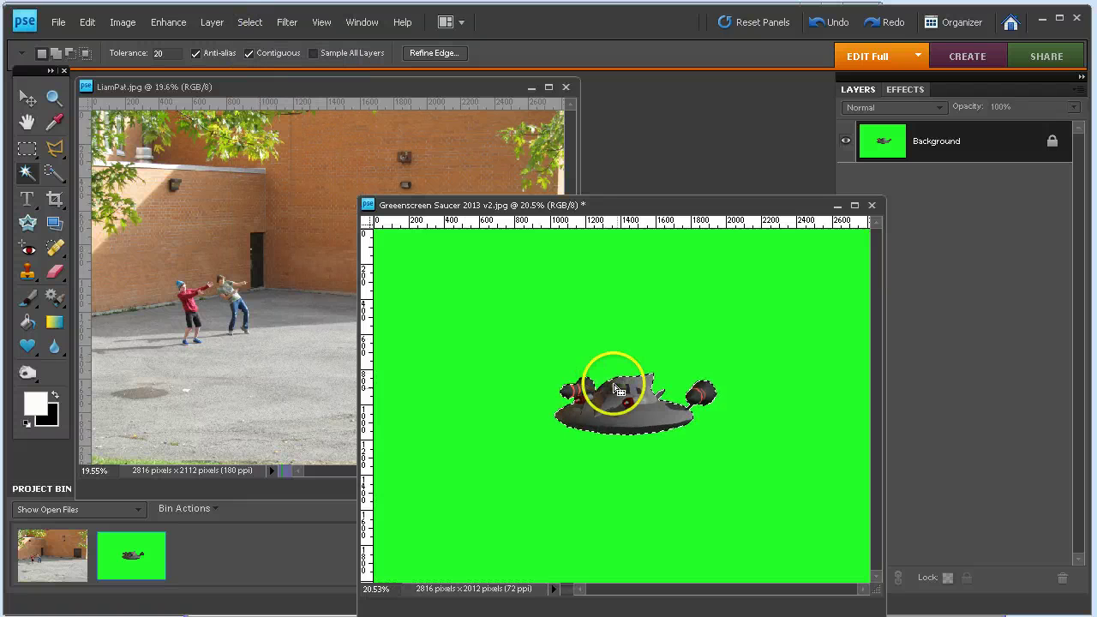
pyautogui.click(28, 97)
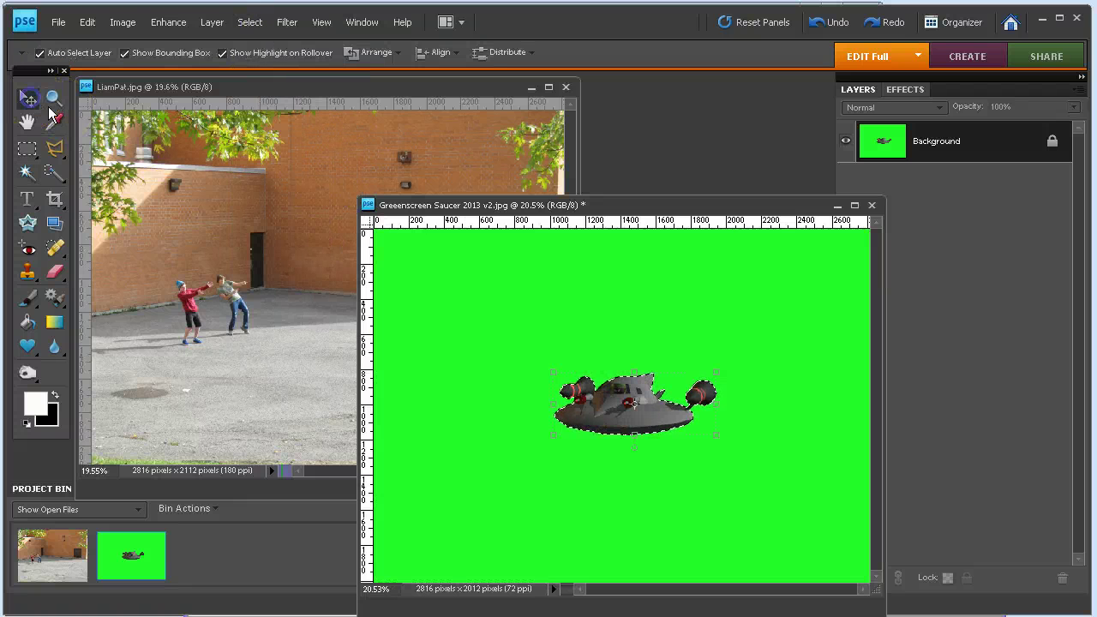
pyautogui.moveTo(635, 414); pyautogui.dragTo(353, 311)
# - Minimize the green-screen document and rename Layer 1 to Saucer, fixing the 'Suacer' typo
pyautogui.click(836, 206)
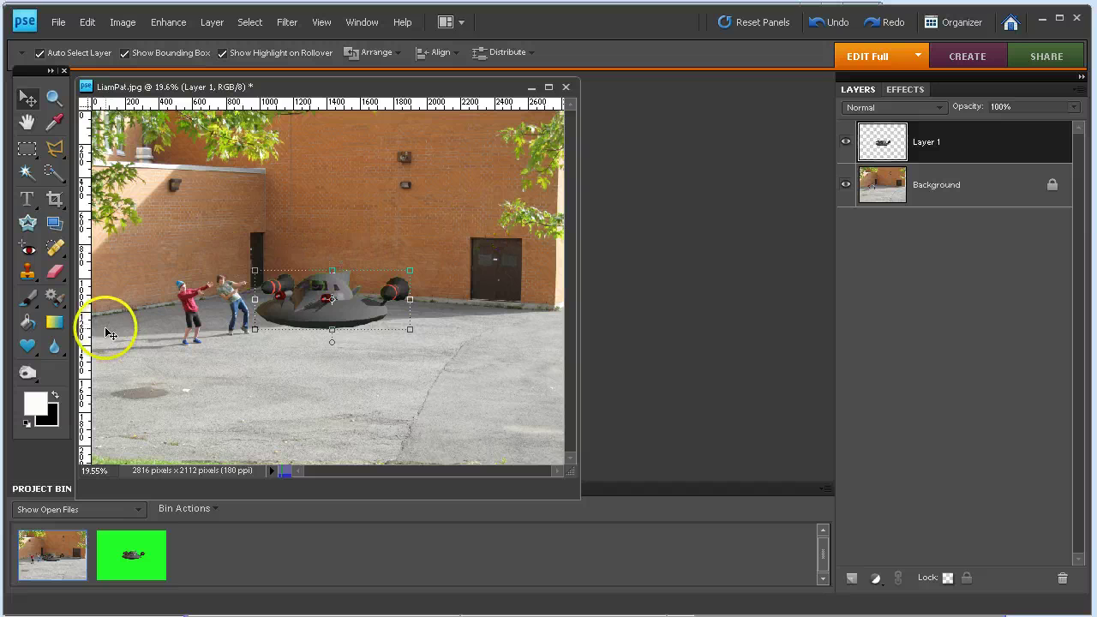
pyautogui.doubleClick(926, 147)
pyautogui.write('Suacer')
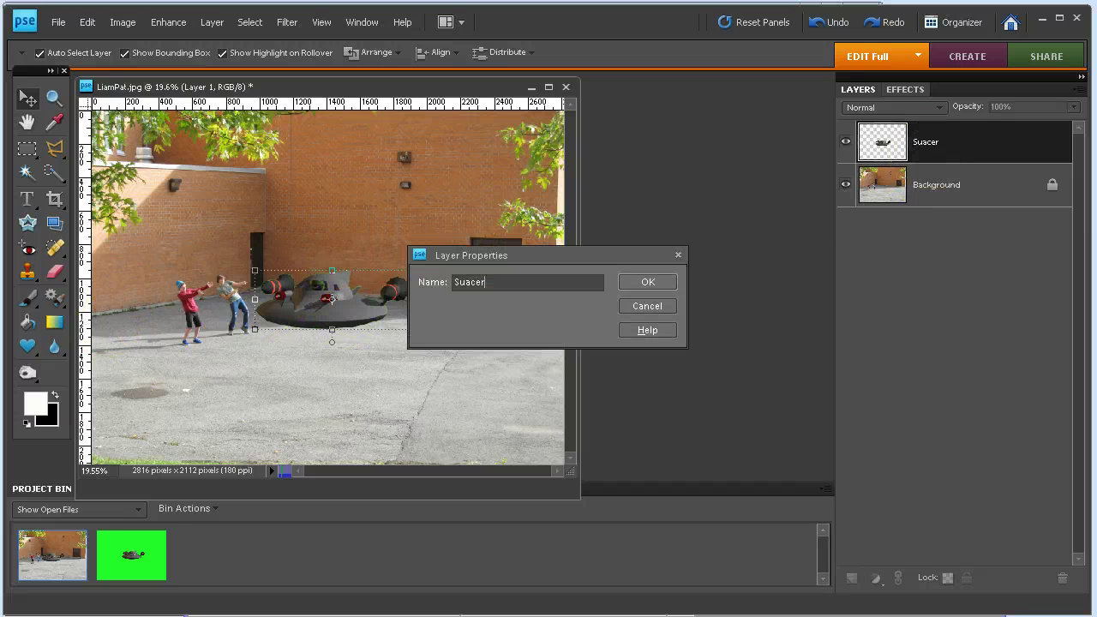
pyautogui.press('Return')
pyautogui.doubleClick(926, 147)
pyautogui.write('Saucer')
pyautogui.press('Return')
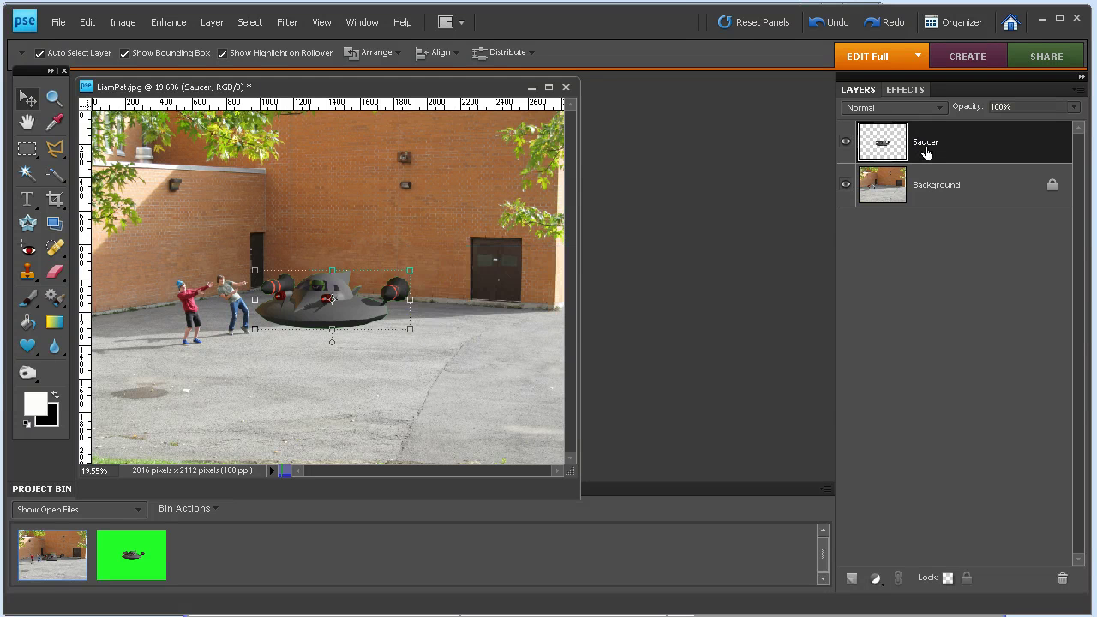
# - Add a new layer above Background named Shadows
pyautogui.click(941, 190)
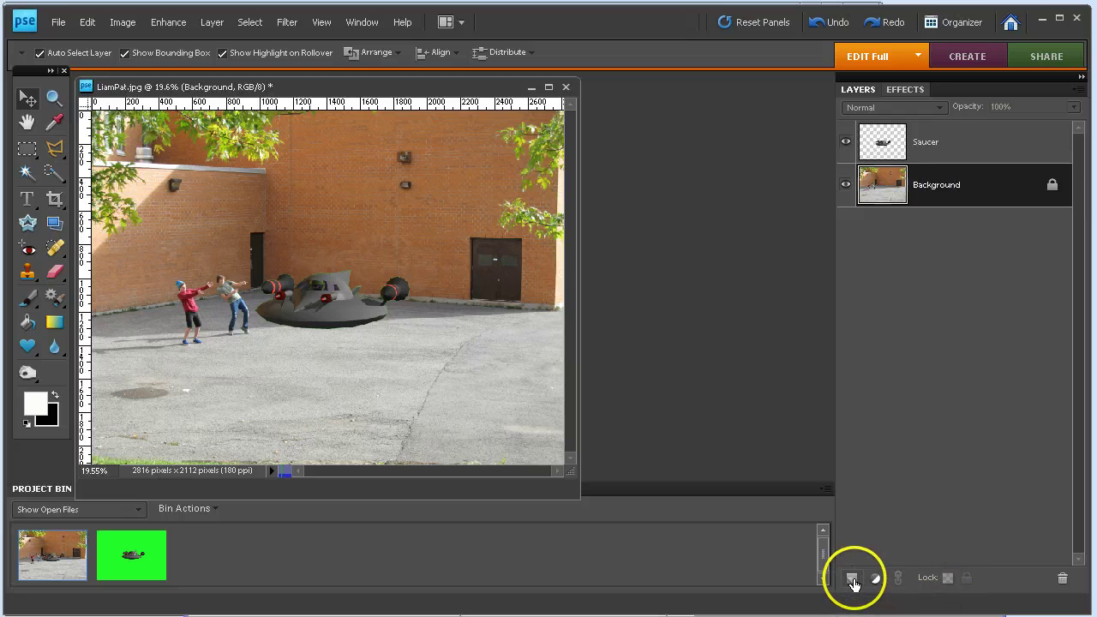
pyautogui.click(852, 578)
pyautogui.doubleClick(928, 185)
pyautogui.write('Shadows')
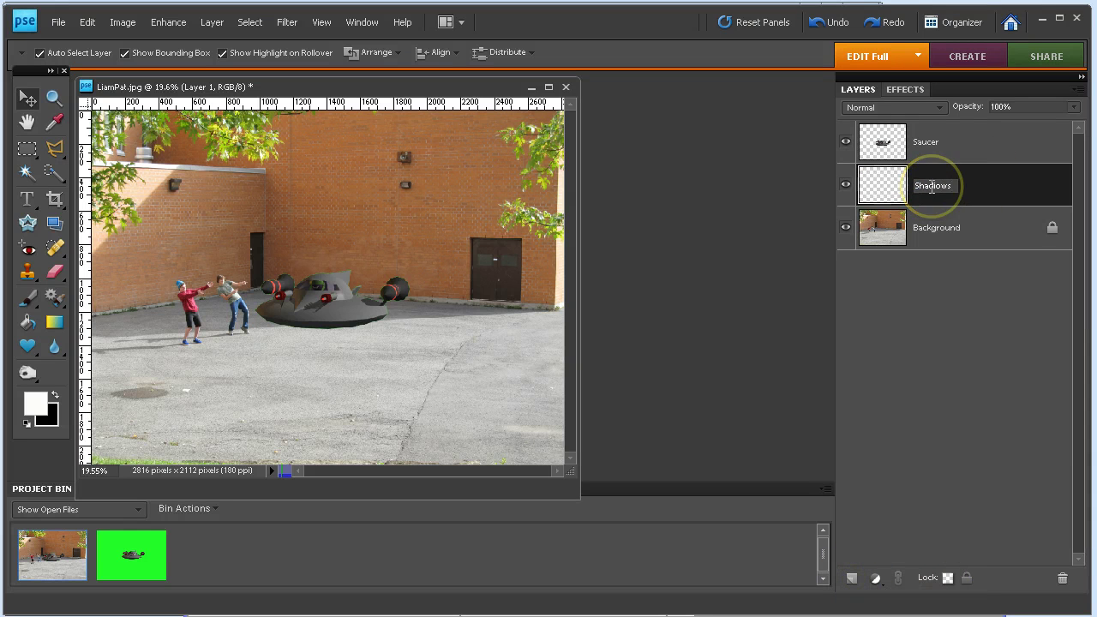
pyautogui.press('Return')
pyautogui.click(936, 190)
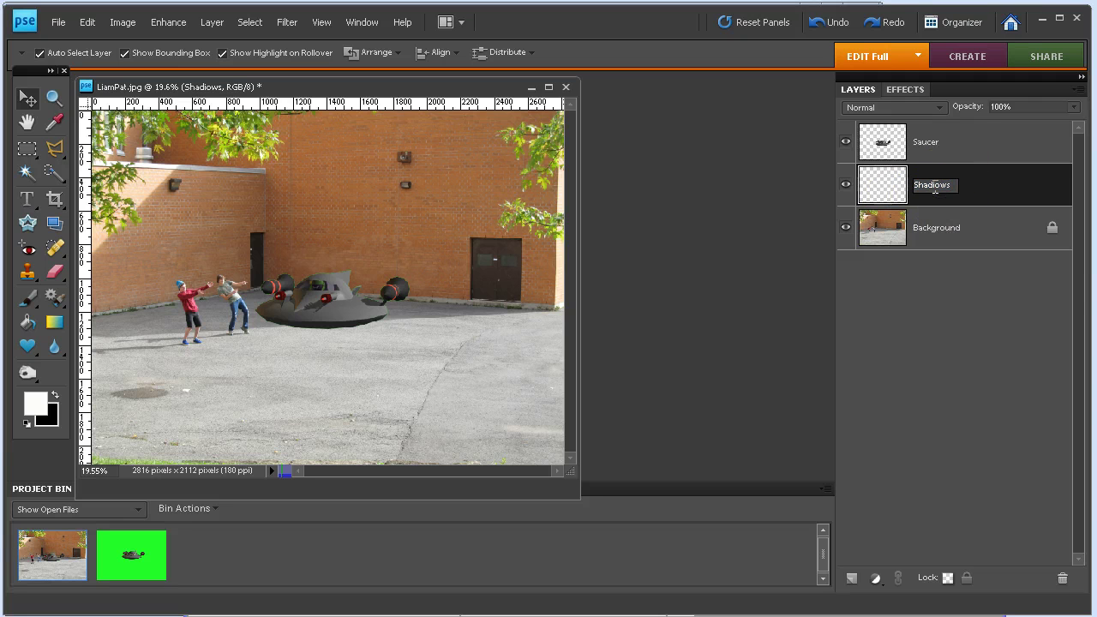
# - Load a selection of the saucer's outline and hide the Saucer layer
pyautogui.click(1006, 246)
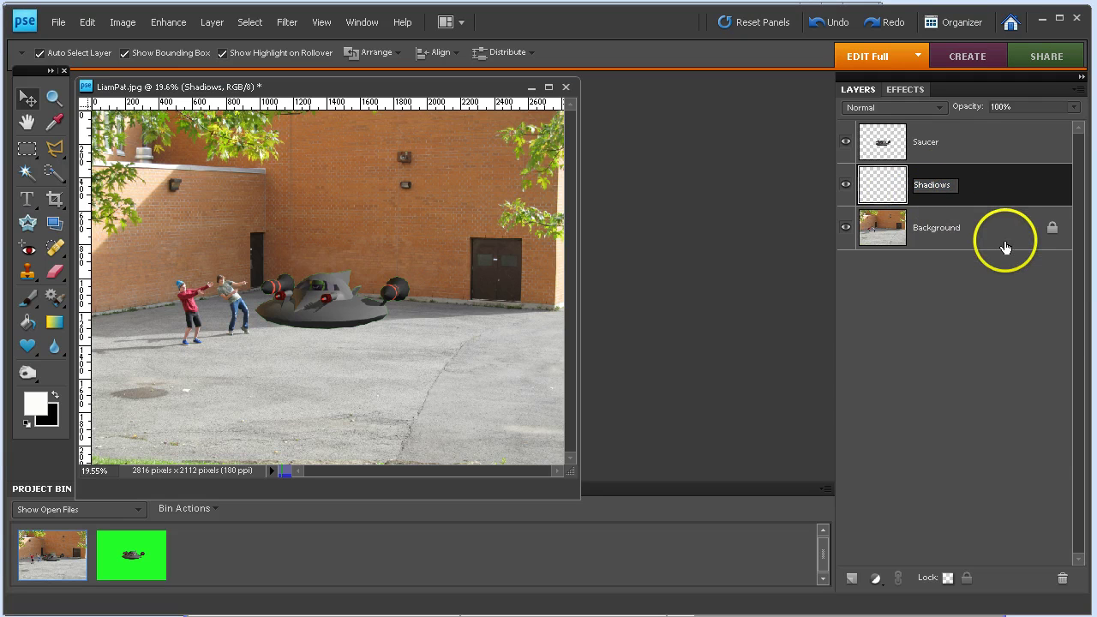
pyautogui.keyDown('ctrl'); pyautogui.click(887, 145); pyautogui.keyUp('ctrl')
pyautogui.click(280, 247)
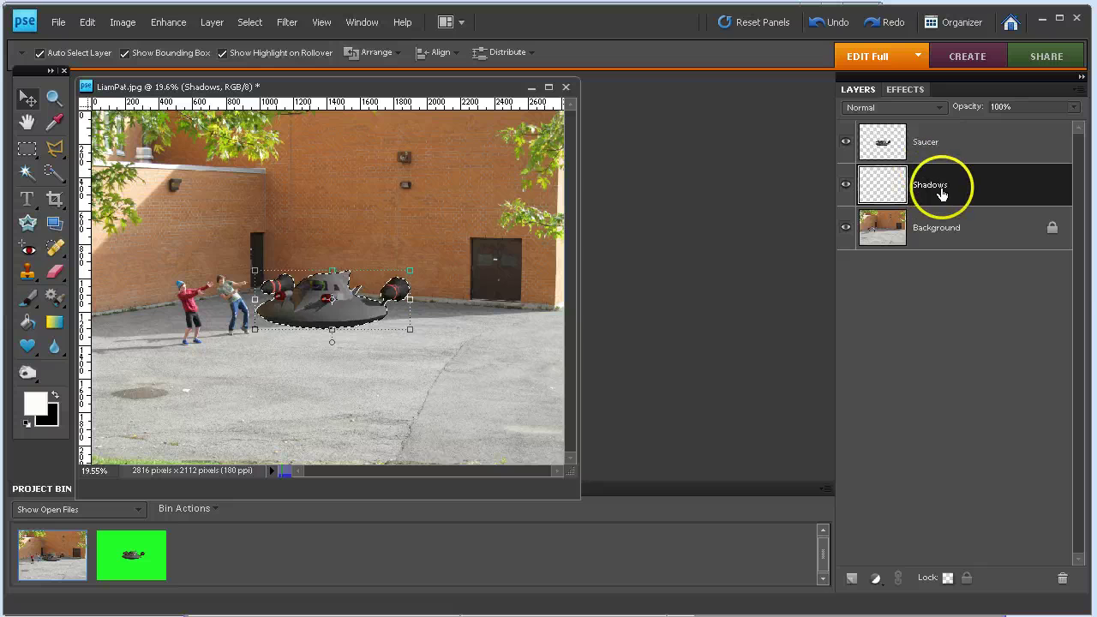
pyautogui.click(846, 144)
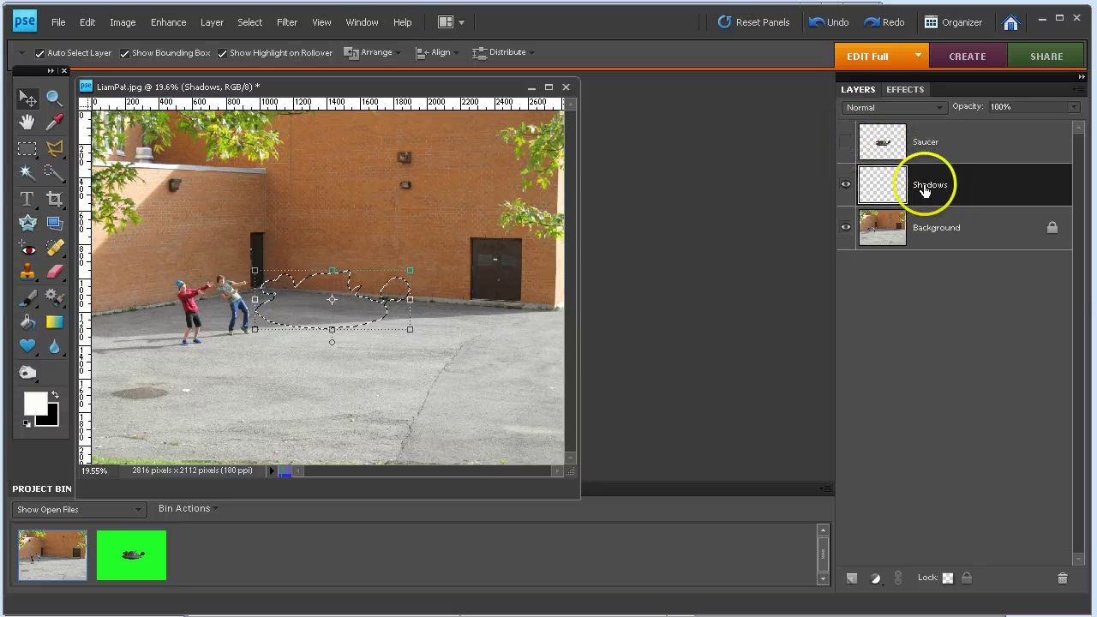
# - Reset colours to default black and white and fill the selection with black
pyautogui.click(26, 422)
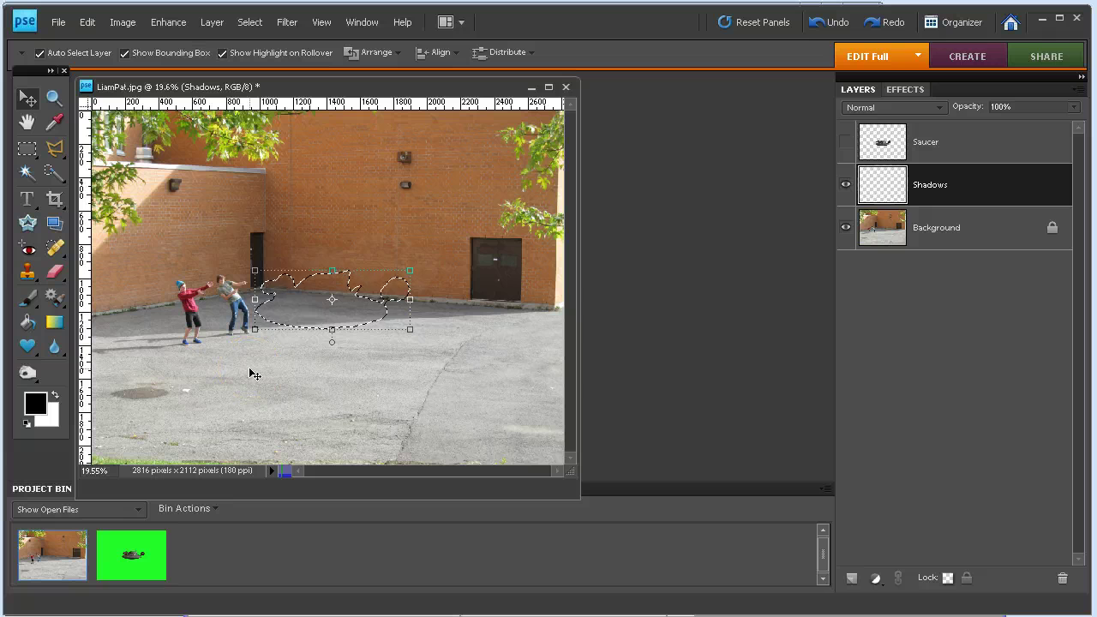
pyautogui.click(258, 395)
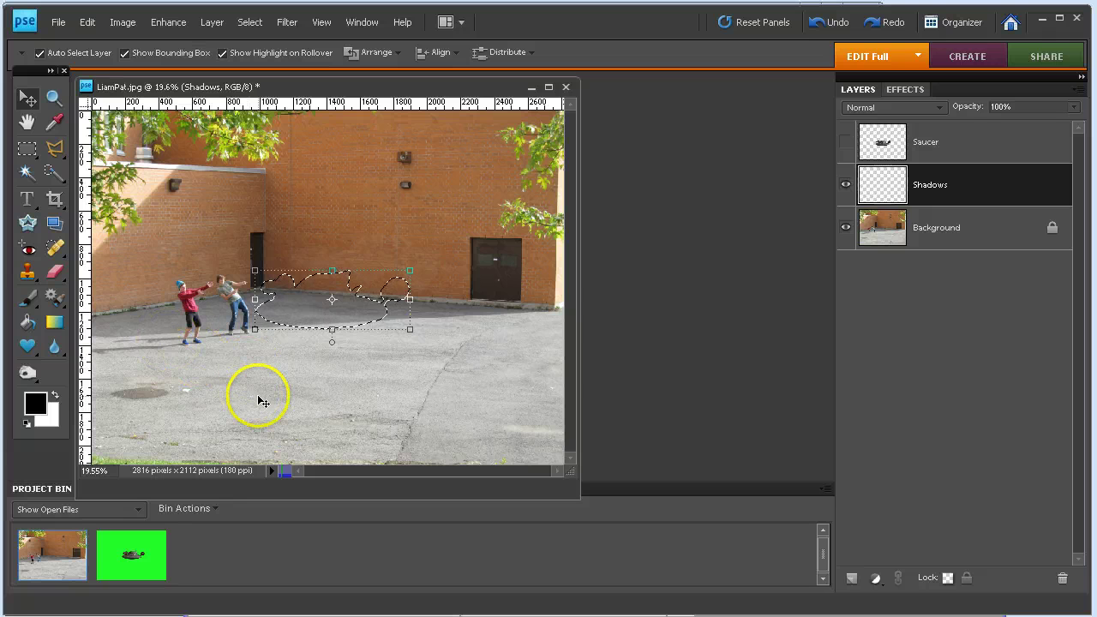
pyautogui.click(323, 333)
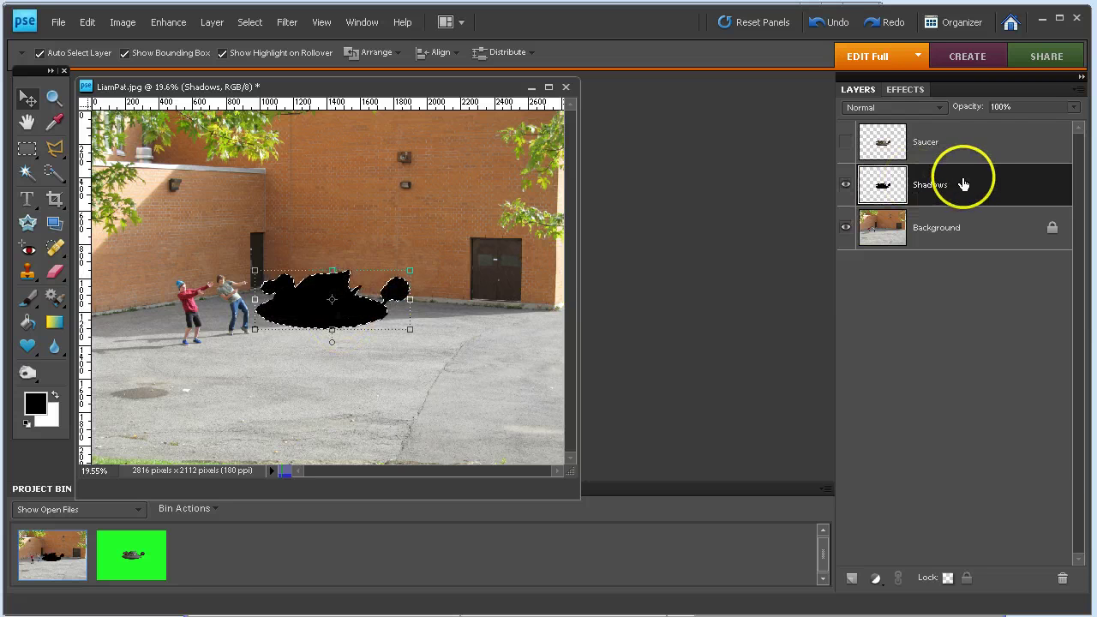
pyautogui.click(287, 331)
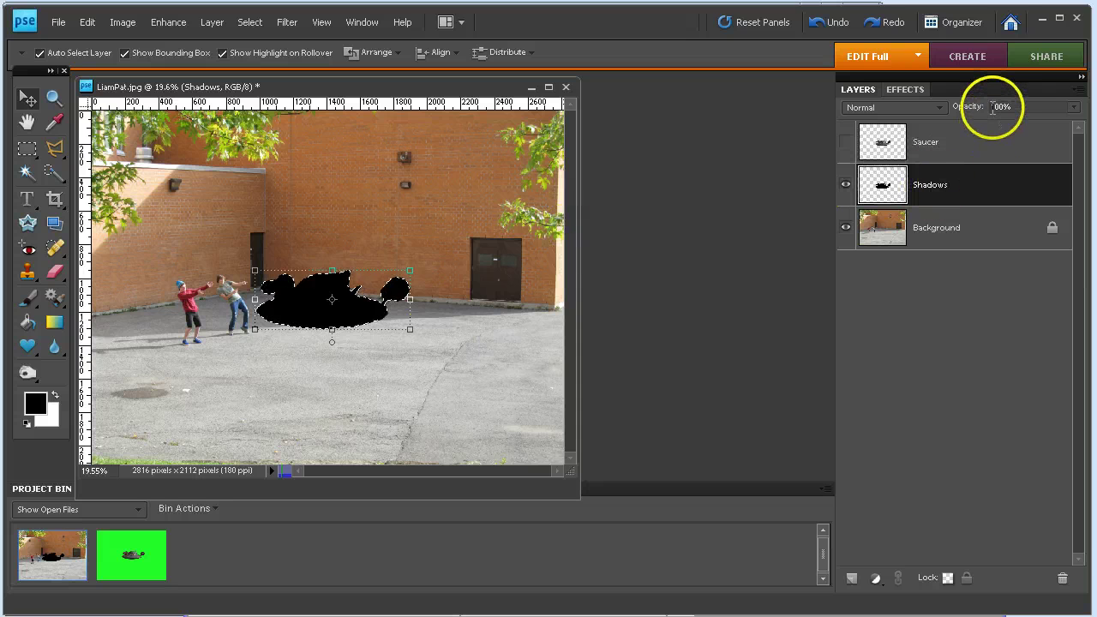
# - Set the Shadows layer to 35% opacity, move it down onto the pavement, and squash it wide and flat
pyautogui.moveTo(984, 111); pyautogui.dragTo(976, 111)
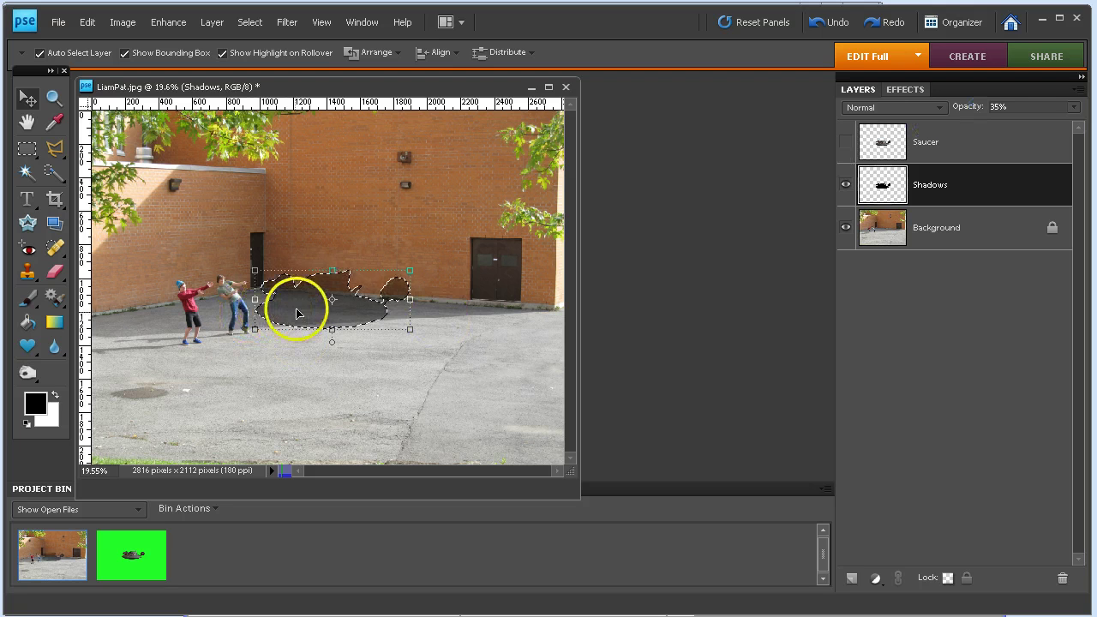
pyautogui.moveTo(295, 344); pyautogui.dragTo(298, 352)
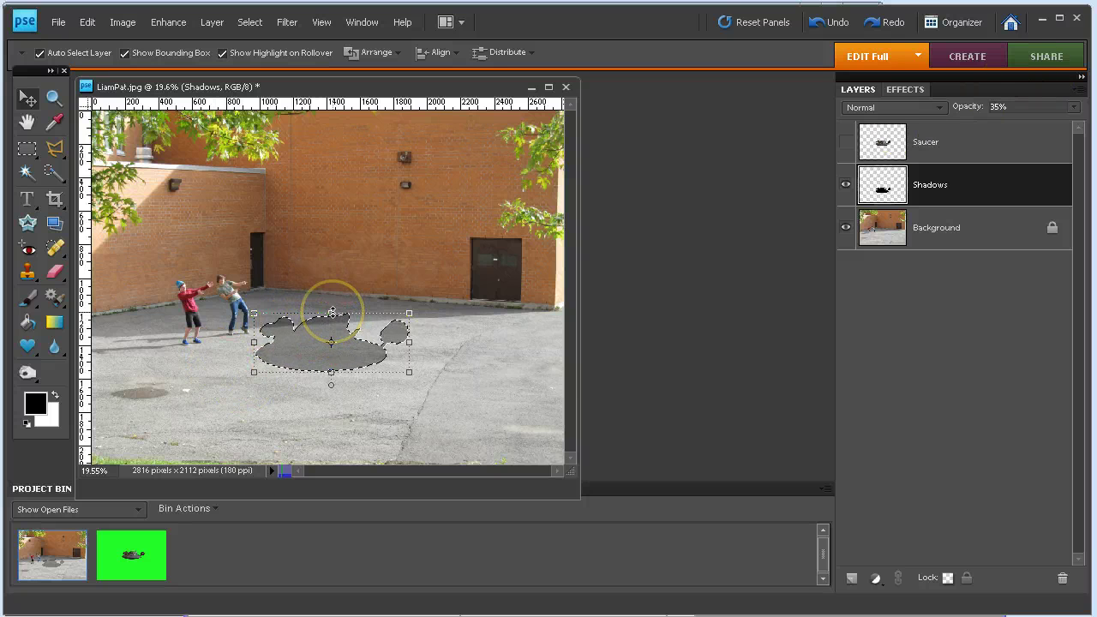
pyautogui.moveTo(330, 312); pyautogui.dragTo(330, 318)
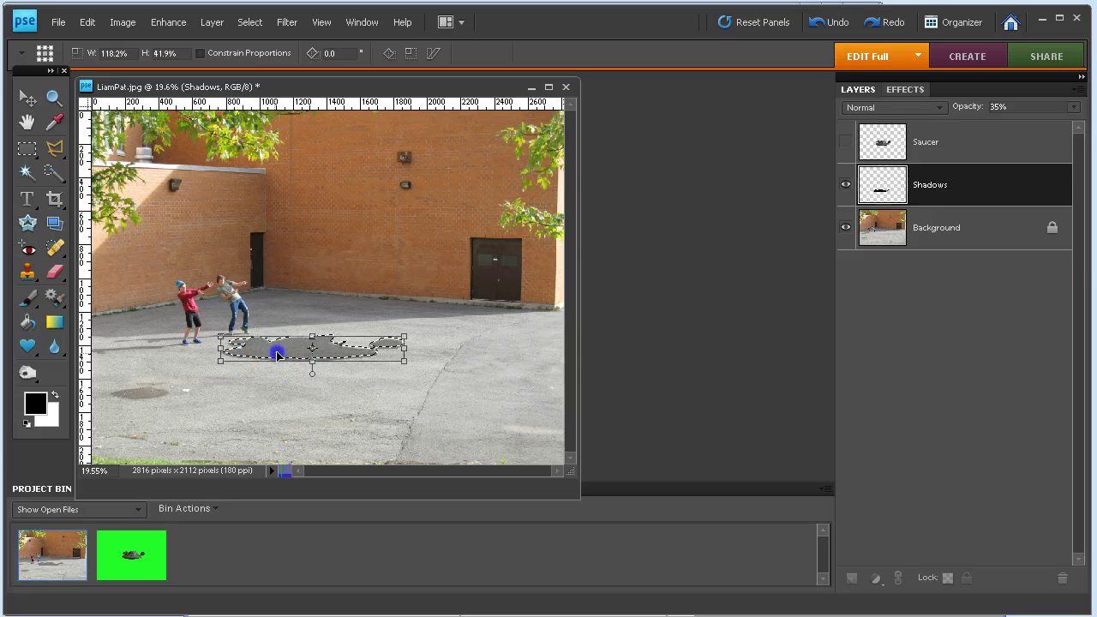
pyautogui.click(363, 374)
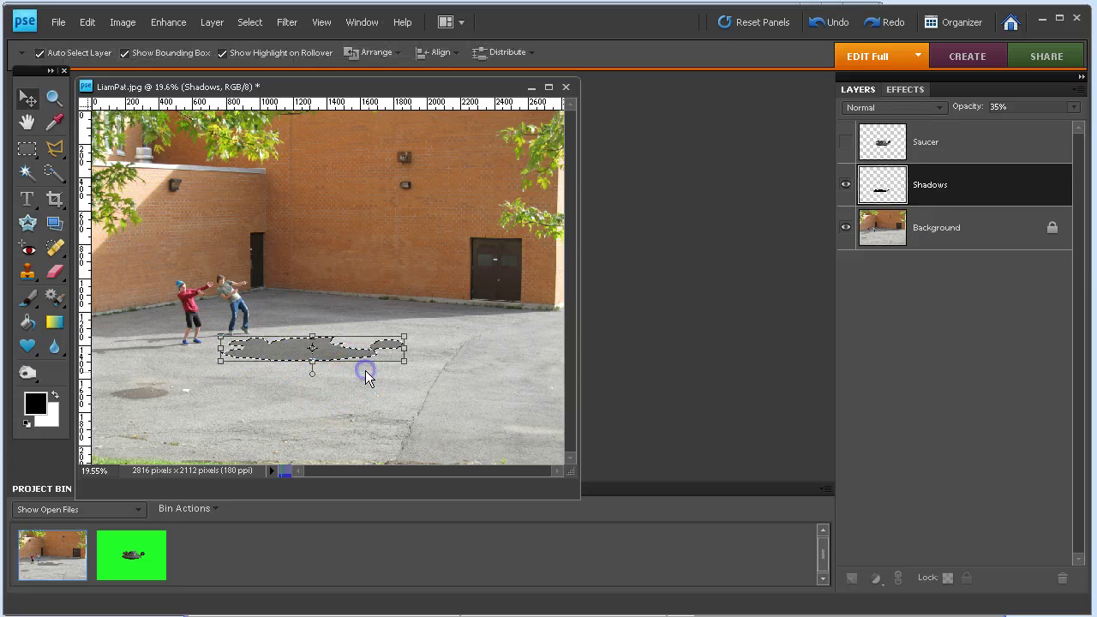
pyautogui.click(407, 396)
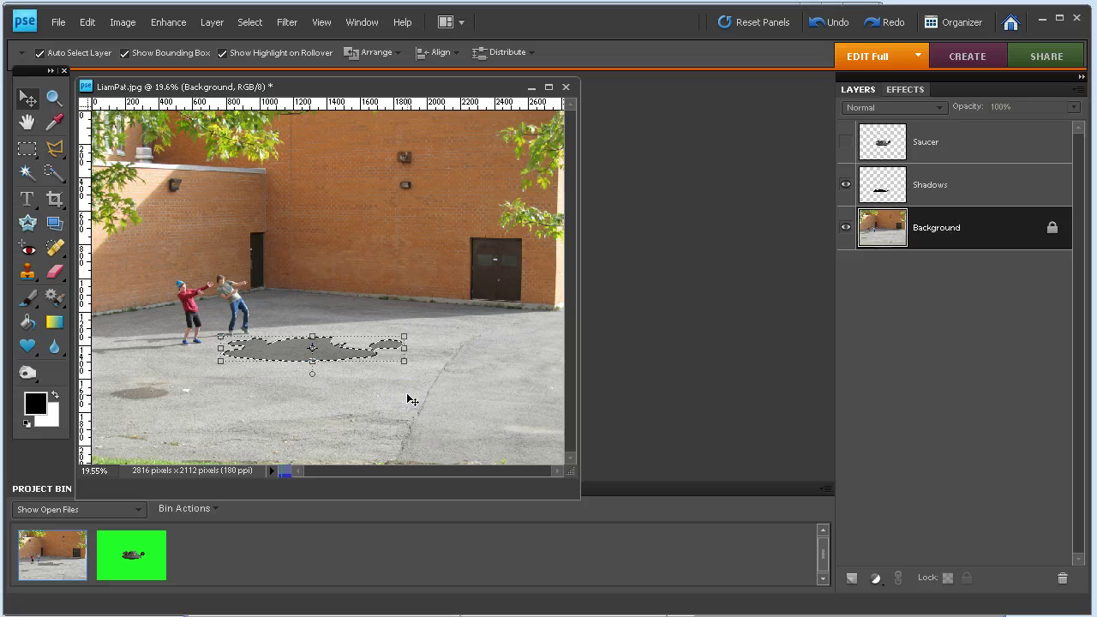
# - Make the Saucer layer visible again and zoom in on the saucer and children
pyautogui.click(492, 370)
pyautogui.click(845, 143)
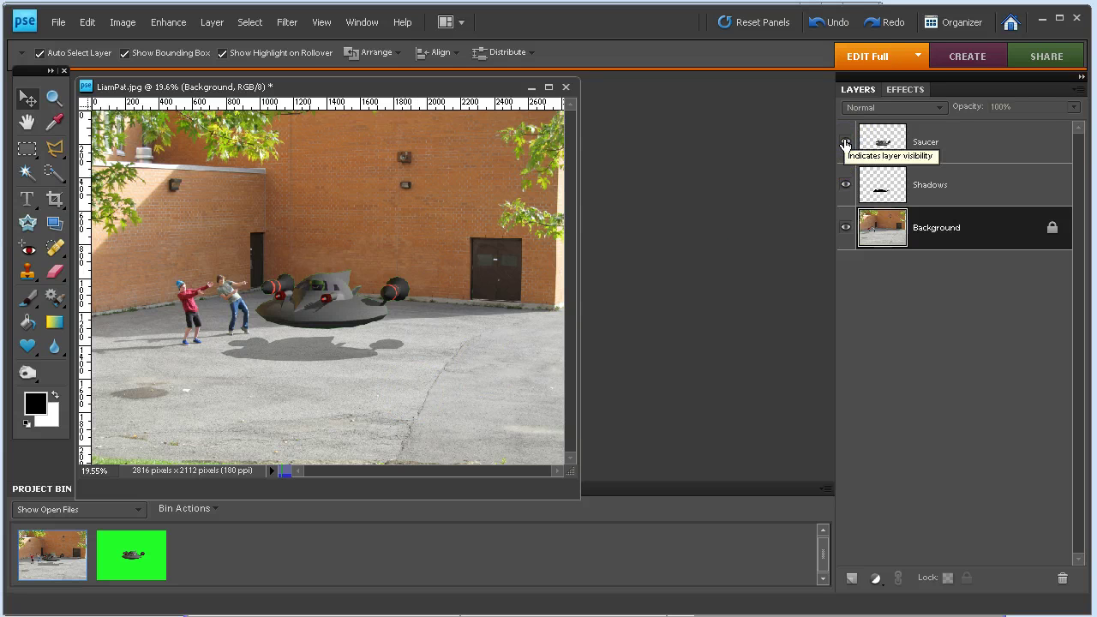
pyautogui.click(284, 328)
pyautogui.click(296, 350)
pyautogui.moveTo(297, 350); pyautogui.dragTo(355, 354)
pyautogui.click(172, 351)
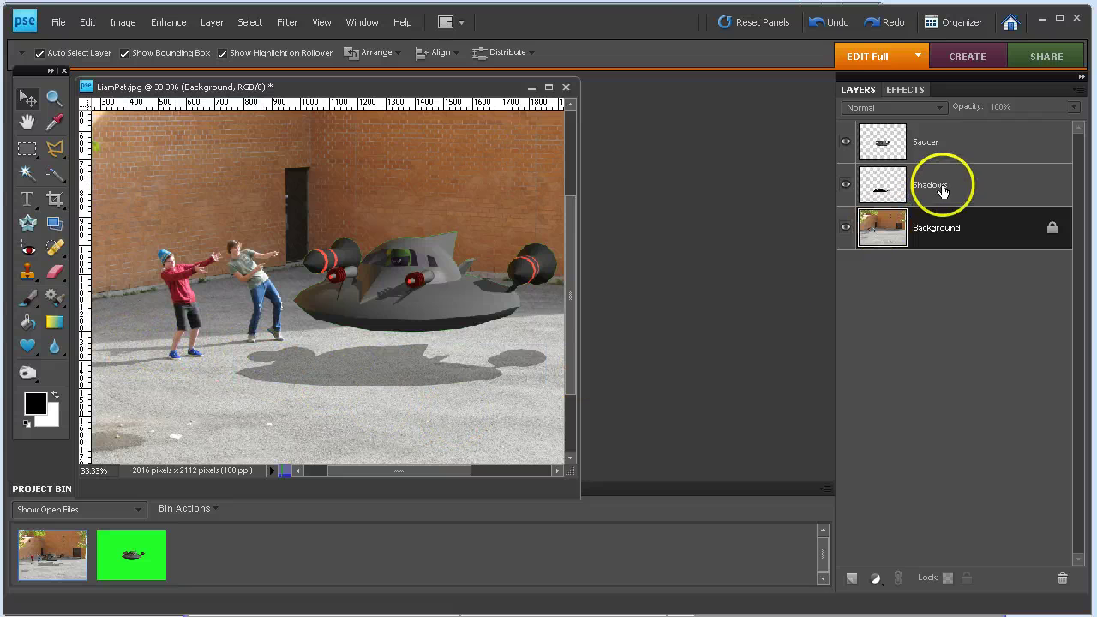
# - Soften the Shadows layer with a Gaussian Blur of radius 2
pyautogui.click(915, 189)
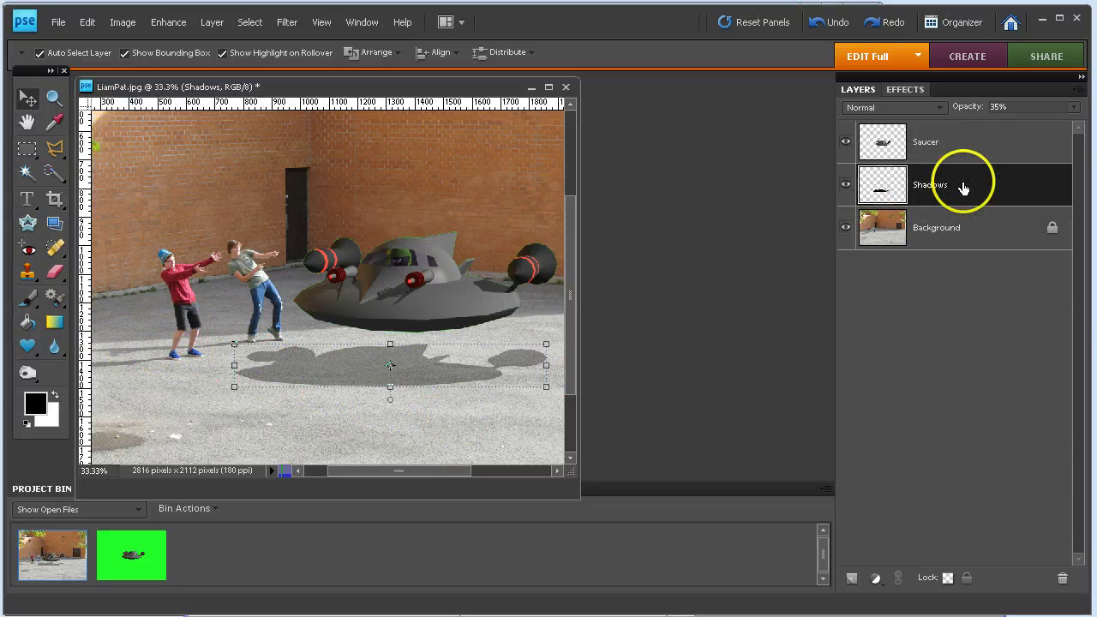
pyautogui.click(288, 23)
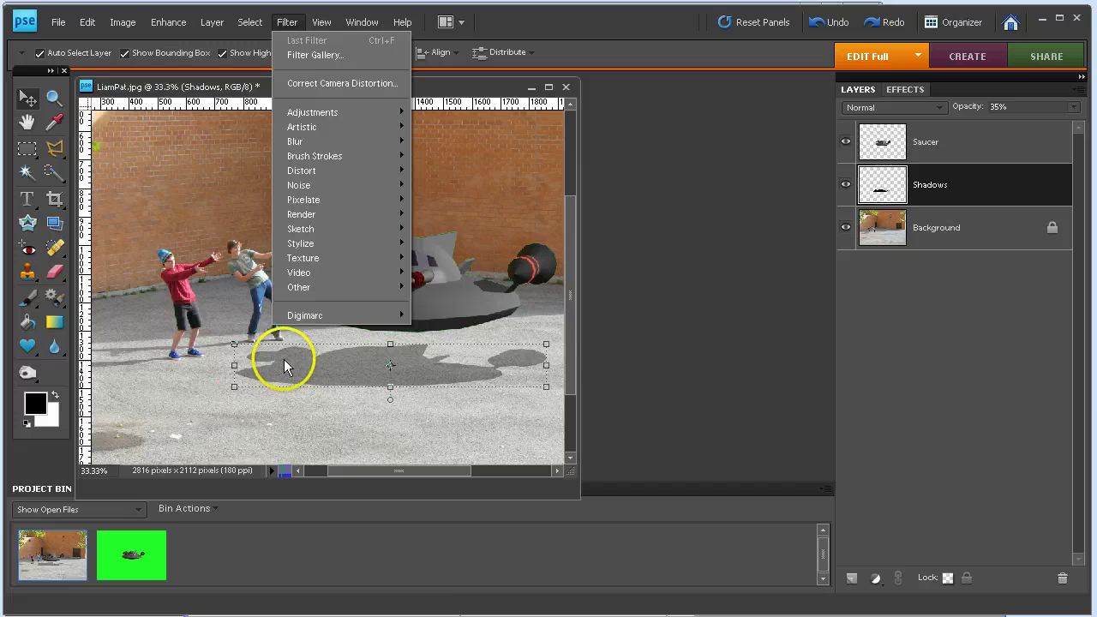
pyautogui.moveTo(312, 141)
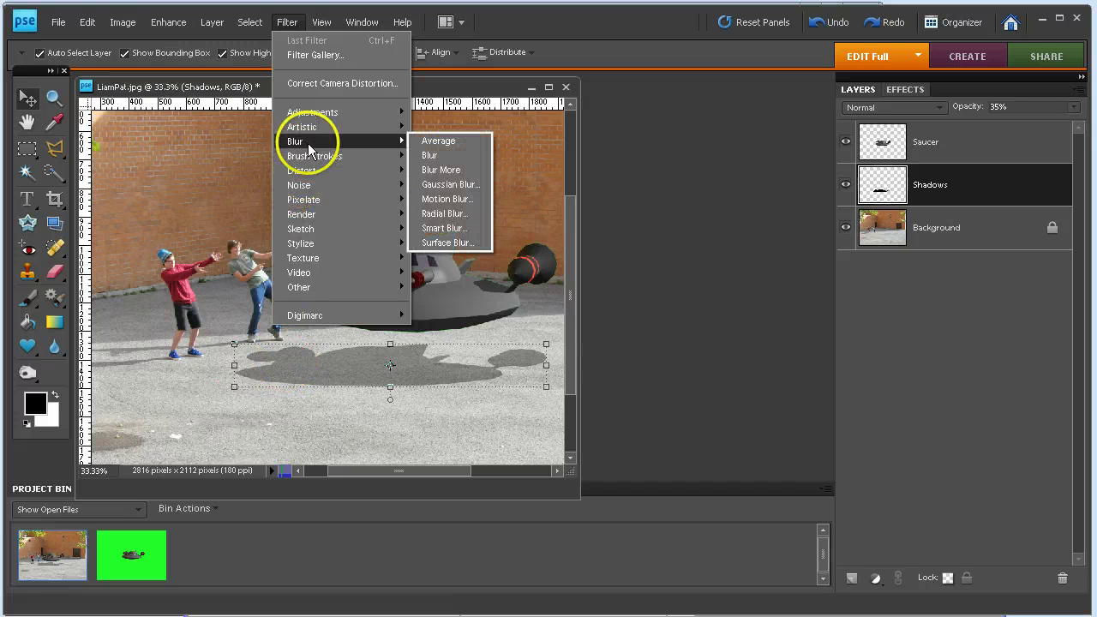
pyautogui.click(471, 187)
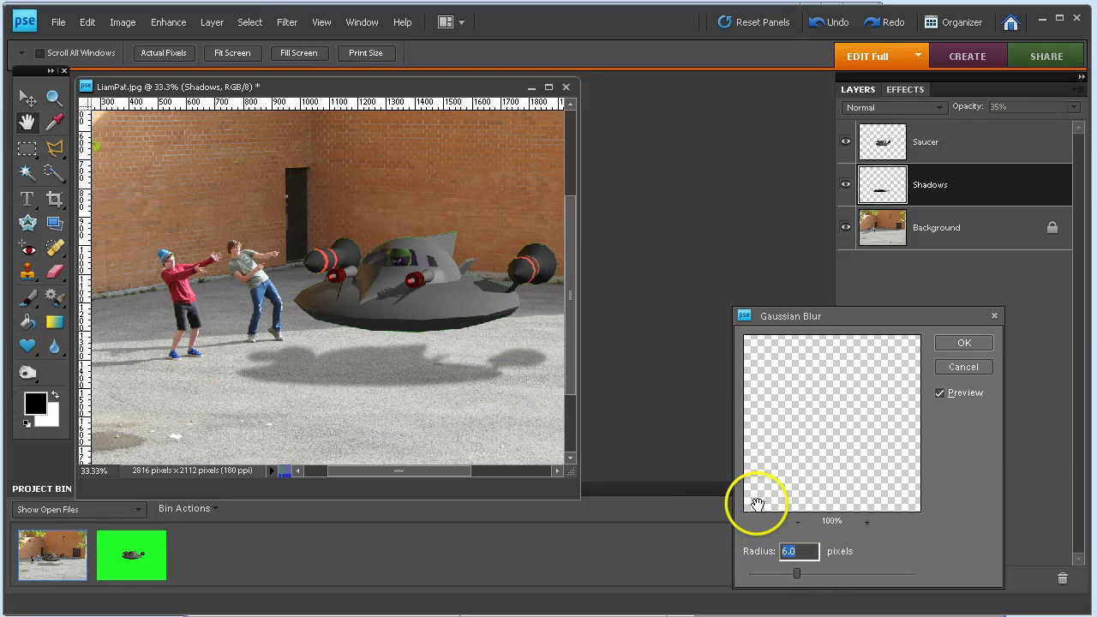
pyautogui.write('2')
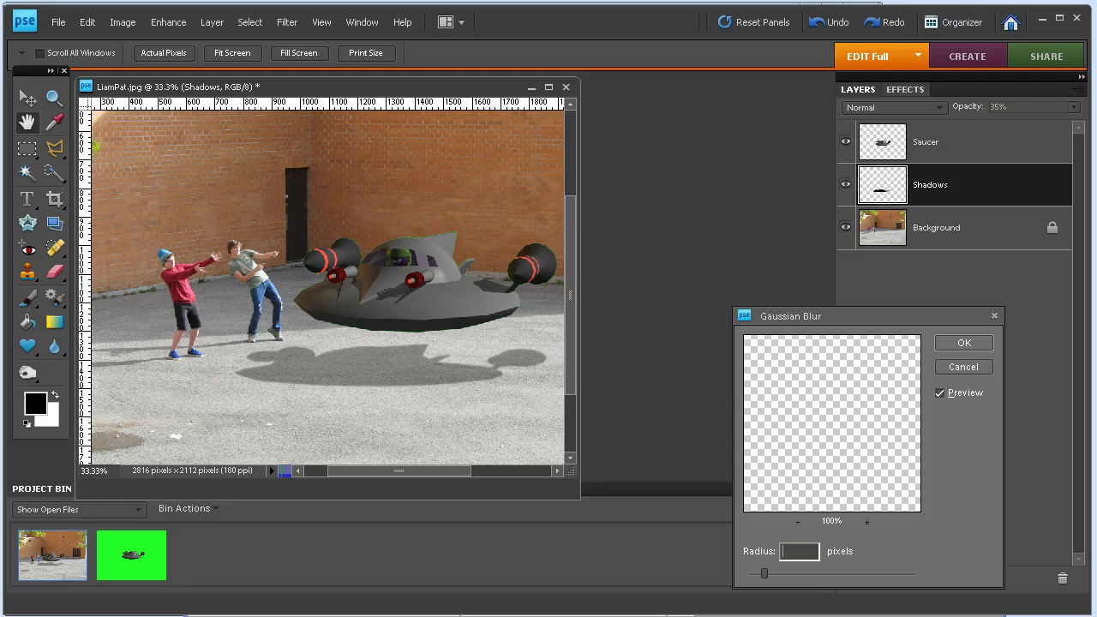
pyautogui.press('Return')
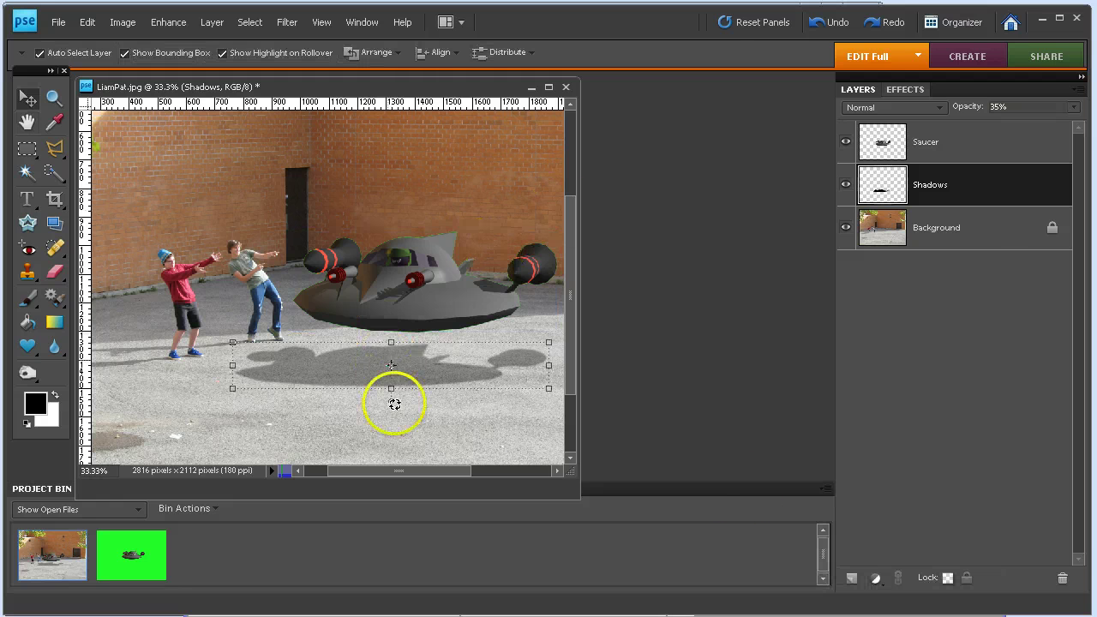
pyautogui.click(408, 414)
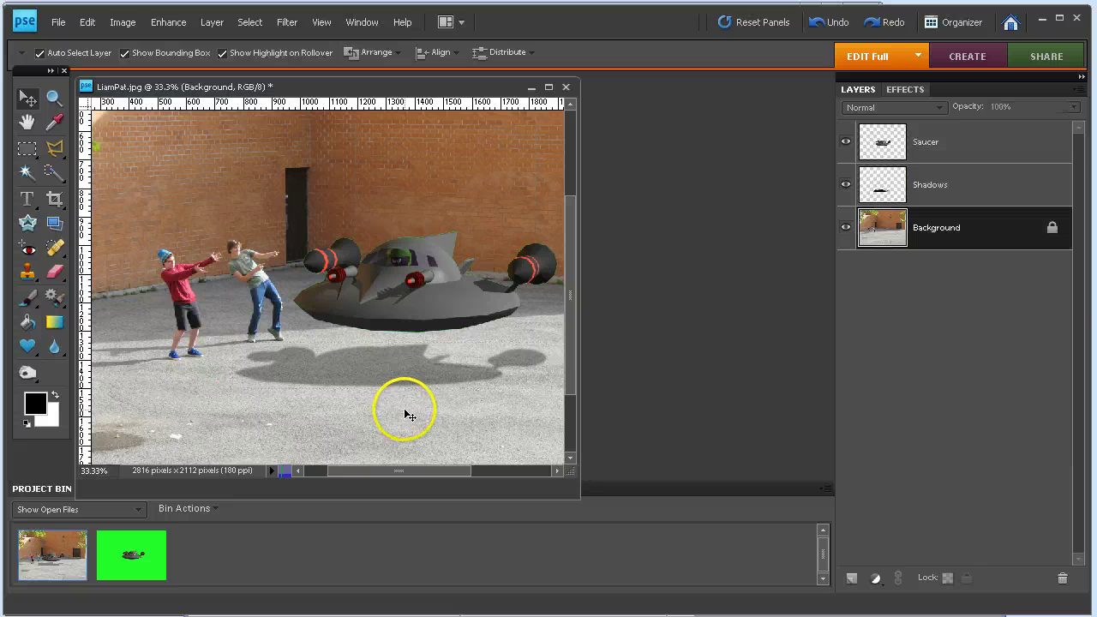
# - Zoom to 100% on the saucer and load the Saucer layer's outline as a selection
pyautogui.keyDown('ctrl'); pyautogui.click(393, 274); pyautogui.keyUp('ctrl')
pyautogui.keyDown('ctrl'); pyautogui.click(393, 274); pyautogui.keyUp('ctrl')
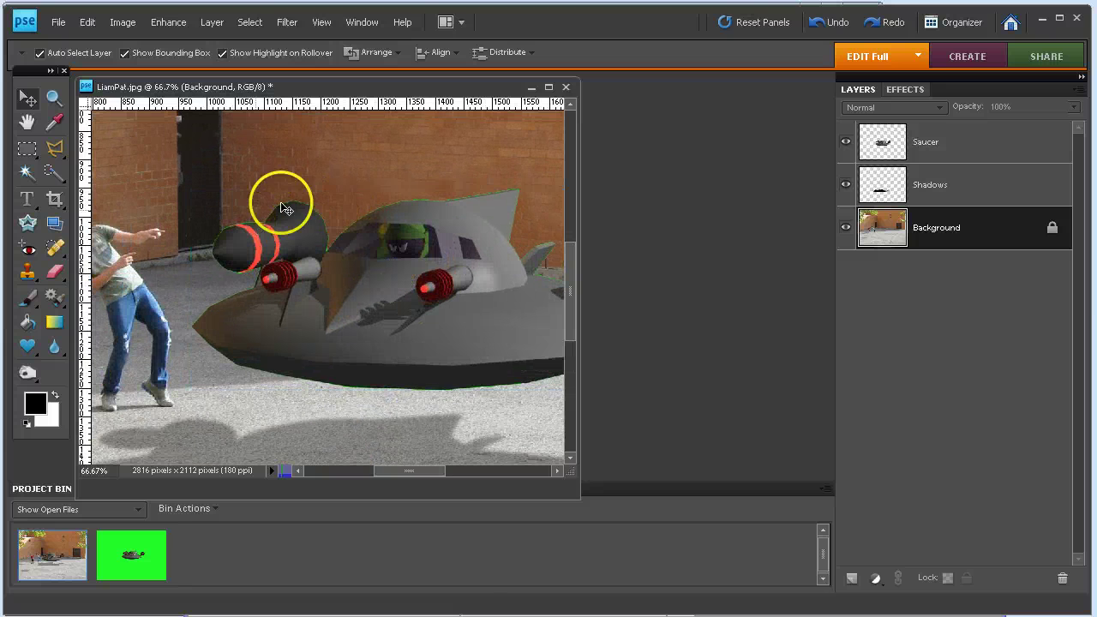
pyautogui.keyDown('ctrl'); pyautogui.click(392, 247); pyautogui.keyUp('ctrl')
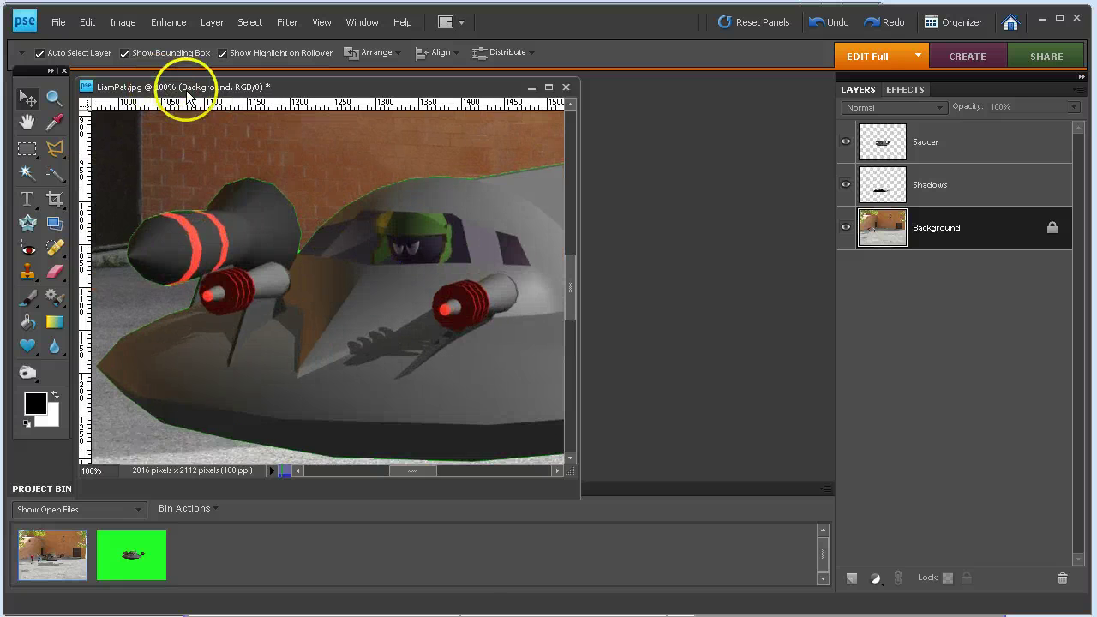
pyautogui.moveTo(321, 266)
pyautogui.mouseDown()
pyautogui.moveTo(327, 281)
pyautogui.moveTo(340, 272)
pyautogui.mouseUp()
pyautogui.click(933, 152)
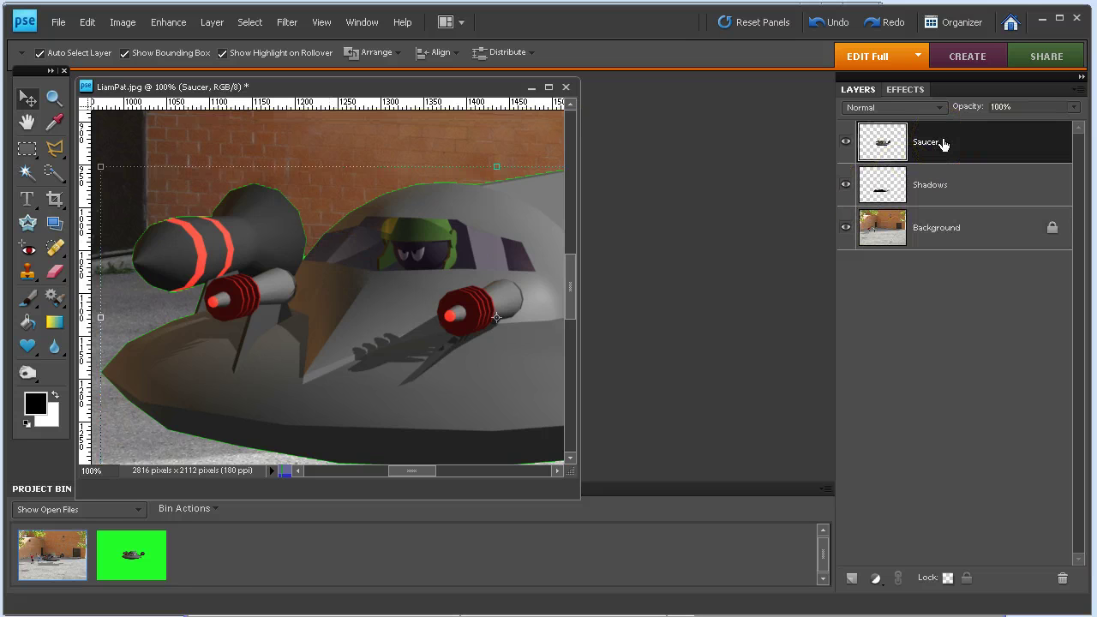
pyautogui.moveTo(942, 143); pyautogui.dragTo(884, 147)
pyautogui.keyDown('ctrl'); pyautogui.click(885, 147); pyautogui.keyUp('ctrl')
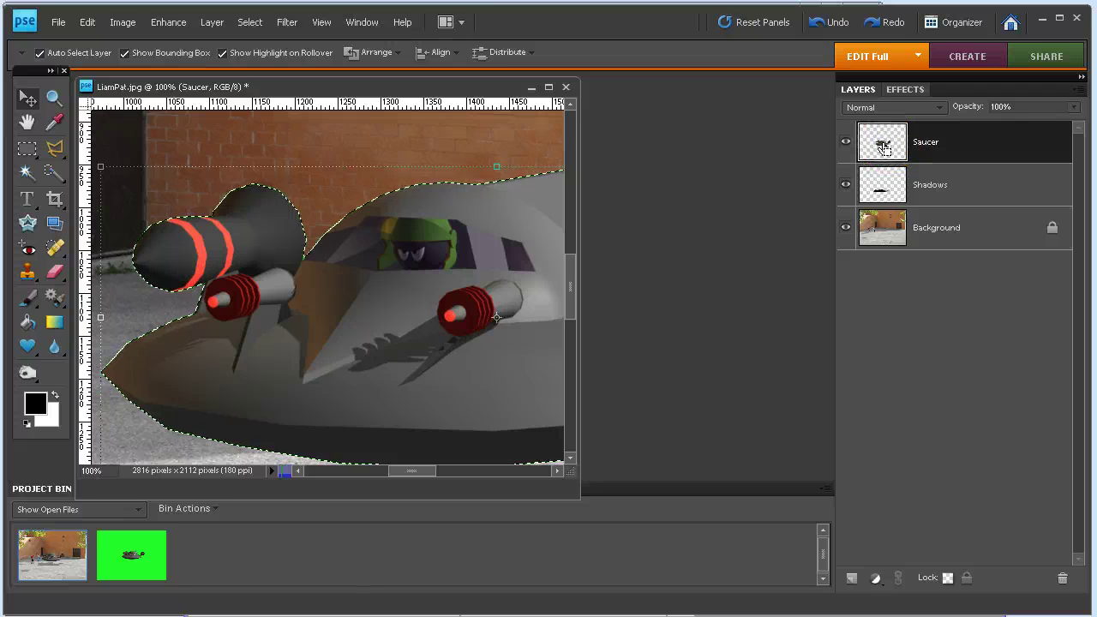
pyautogui.moveTo(326, 240)
pyautogui.mouseDown()
pyautogui.moveTo(265, 343)
pyautogui.moveTo(360, 335)
pyautogui.mouseUp()
# - Feather the saucer selection by 2 pixels, then invert it
pyautogui.click(248, 23)
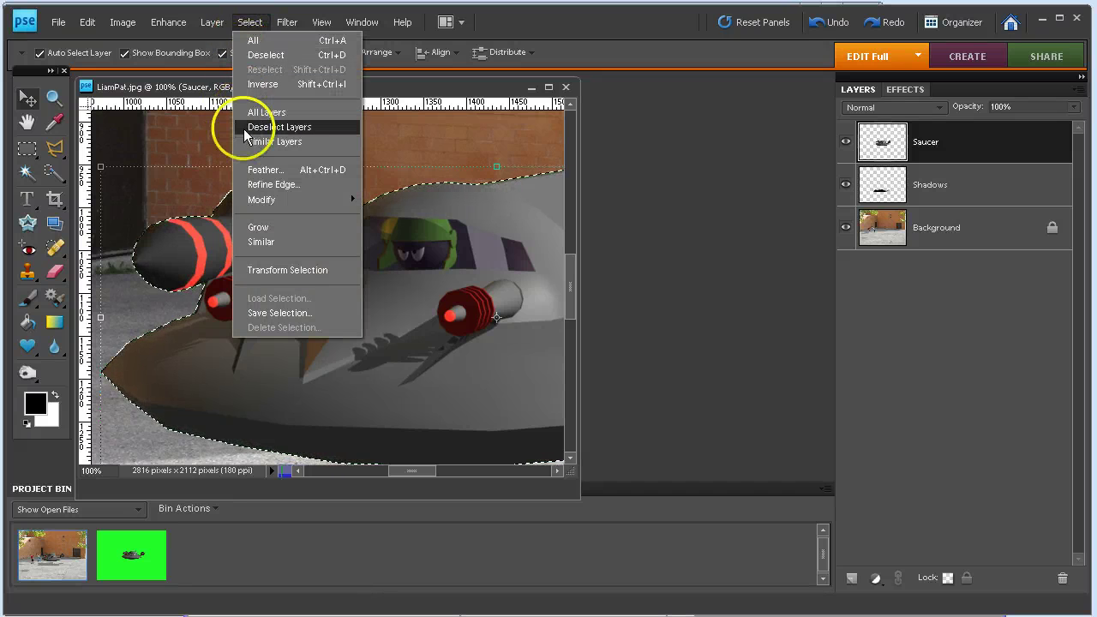
pyautogui.click(253, 170)
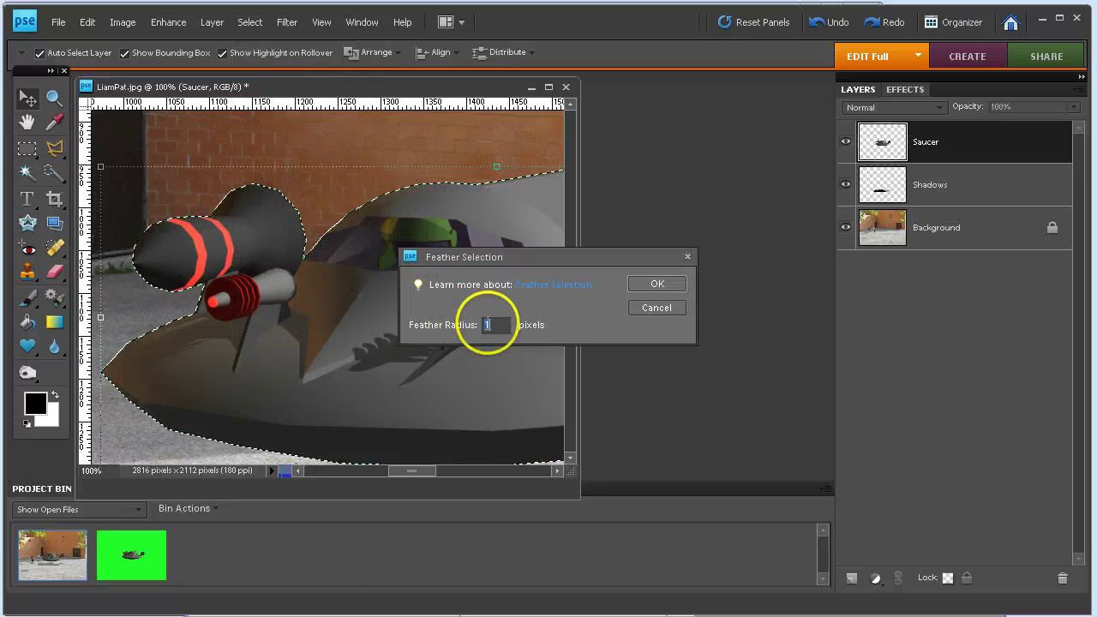
pyautogui.write('2')
pyautogui.click(664, 284)
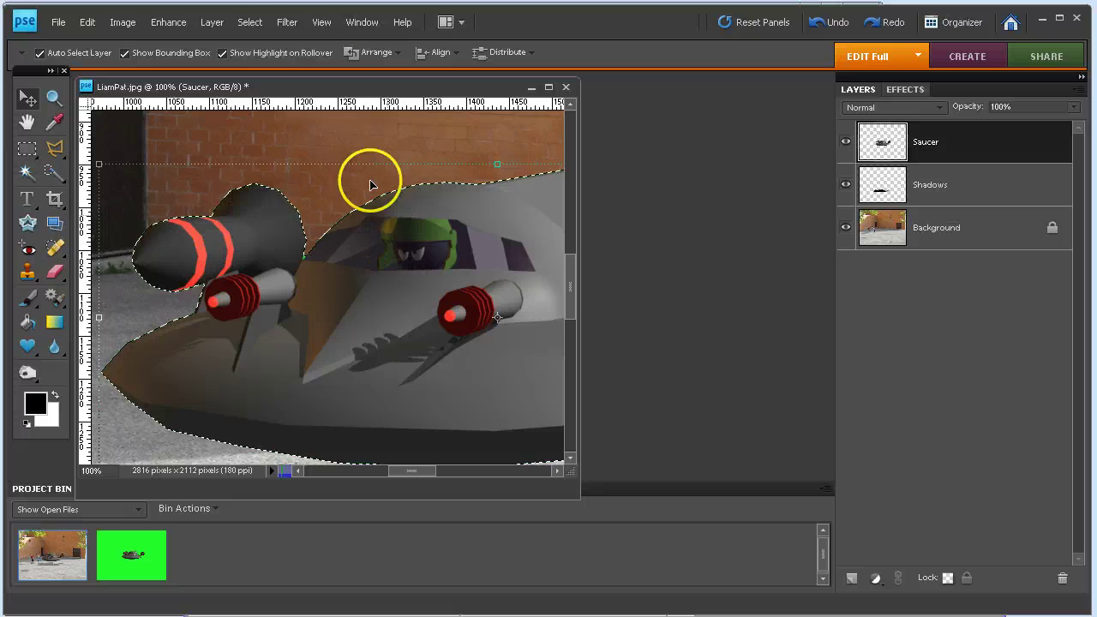
pyautogui.click(250, 21)
pyautogui.click(263, 85)
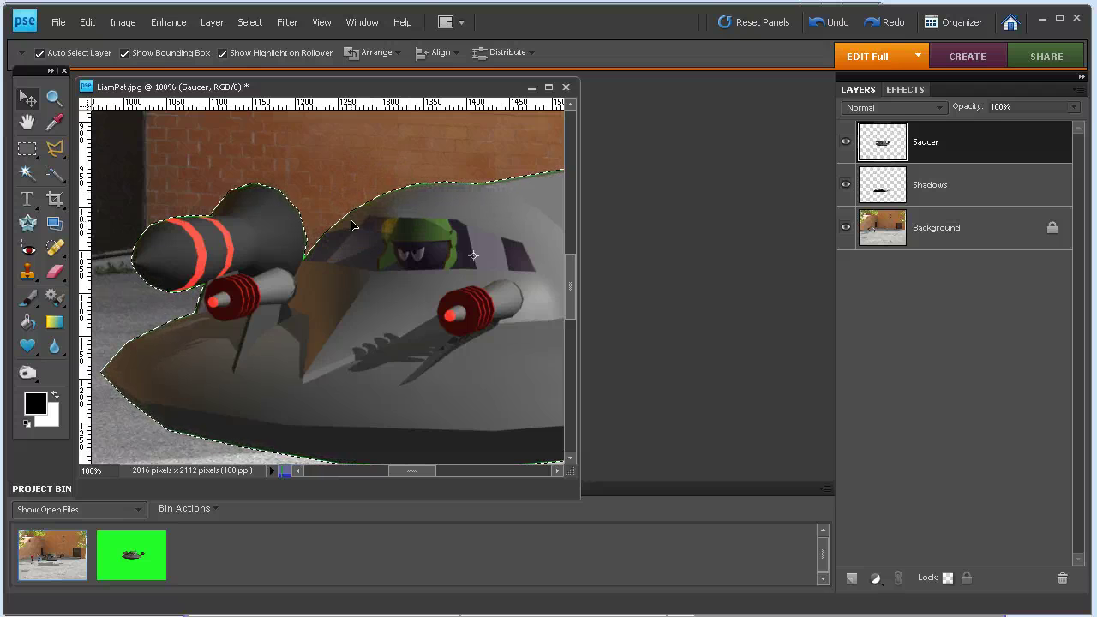
# - Delete the green fringe outside the inverted selection along the saucer's edges
pyautogui.click(352, 229)
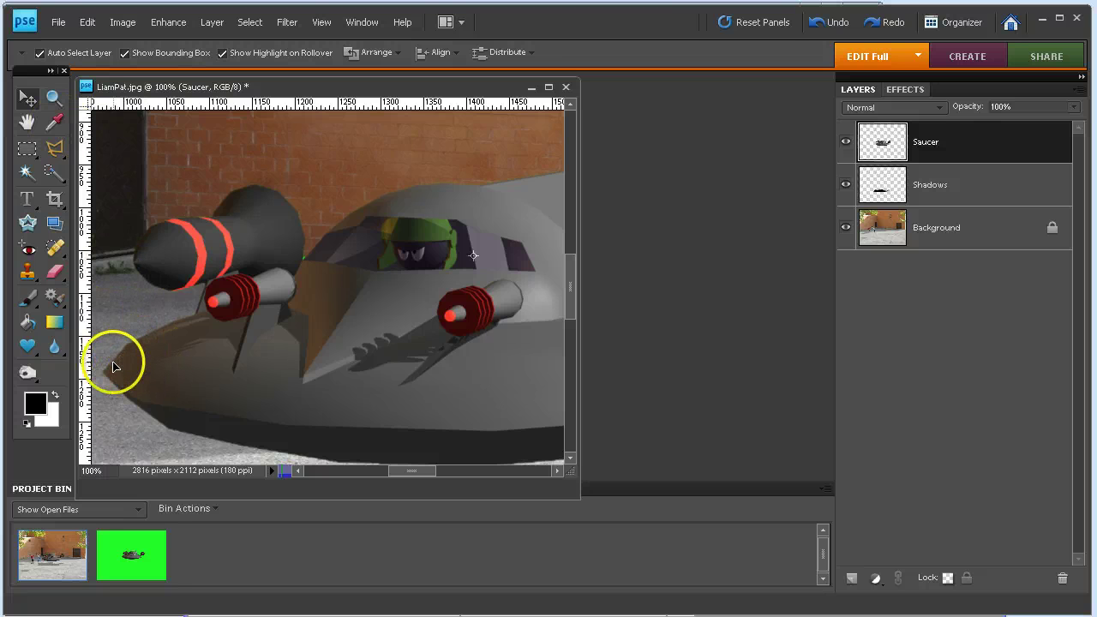
pyautogui.click(54, 97)
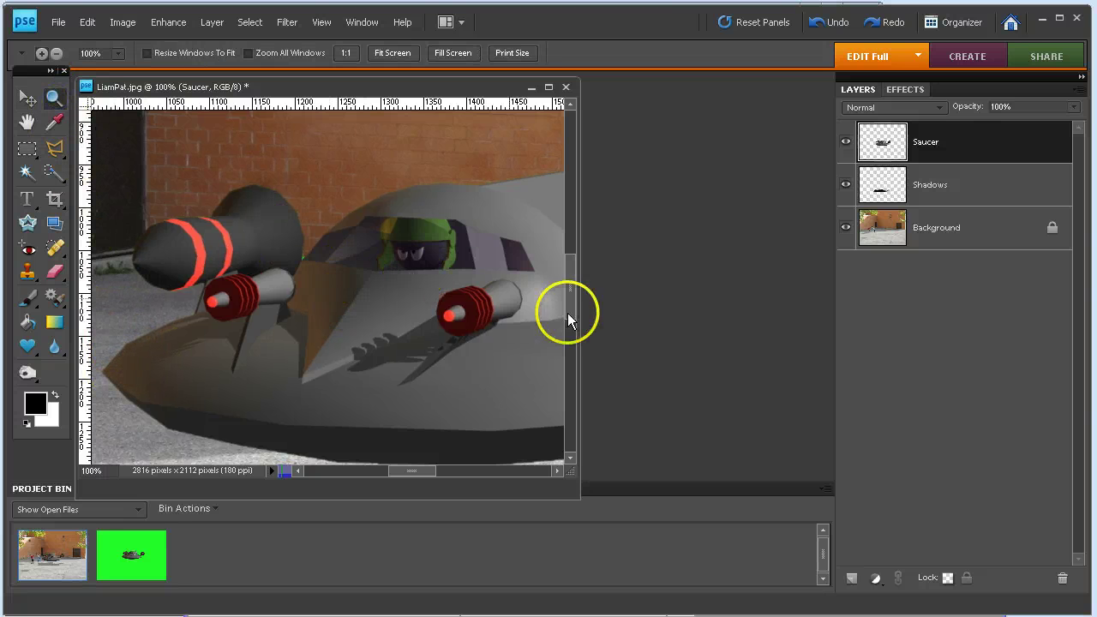
# - Widen the image window and pan to show the boy beside the saucer
pyautogui.moveTo(578, 314); pyautogui.dragTo(910, 301)
pyautogui.hscroll(-3, 467, 333)
pyautogui.scroll(-2, 467, 332)
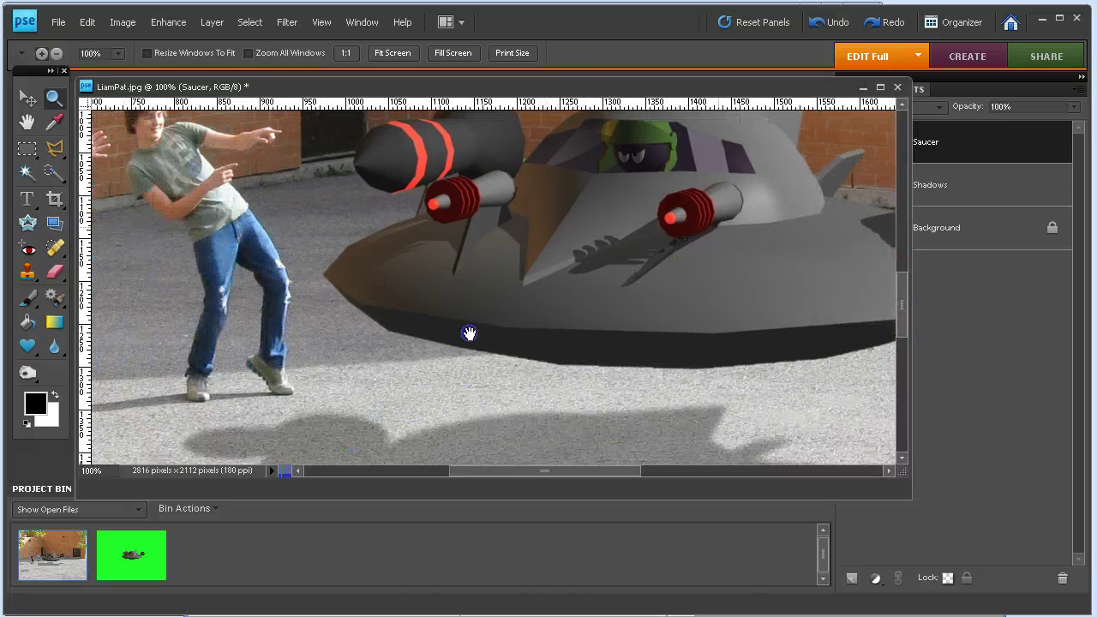
pyautogui.moveTo(455, 277); pyautogui.dragTo(500, 320)
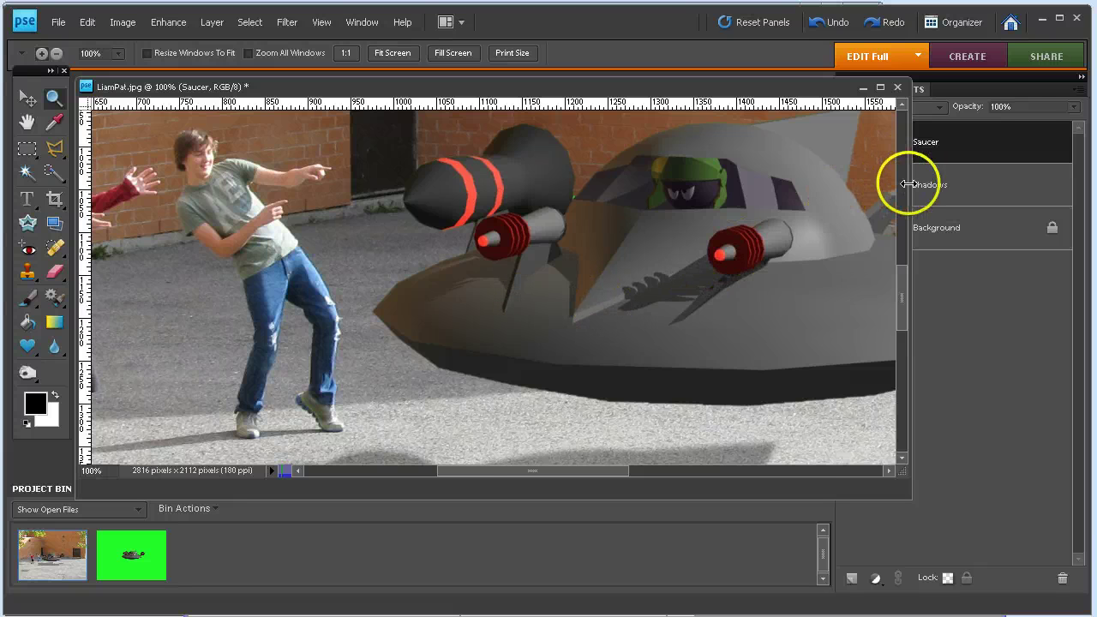
pyautogui.moveTo(911, 183); pyautogui.dragTo(832, 189)
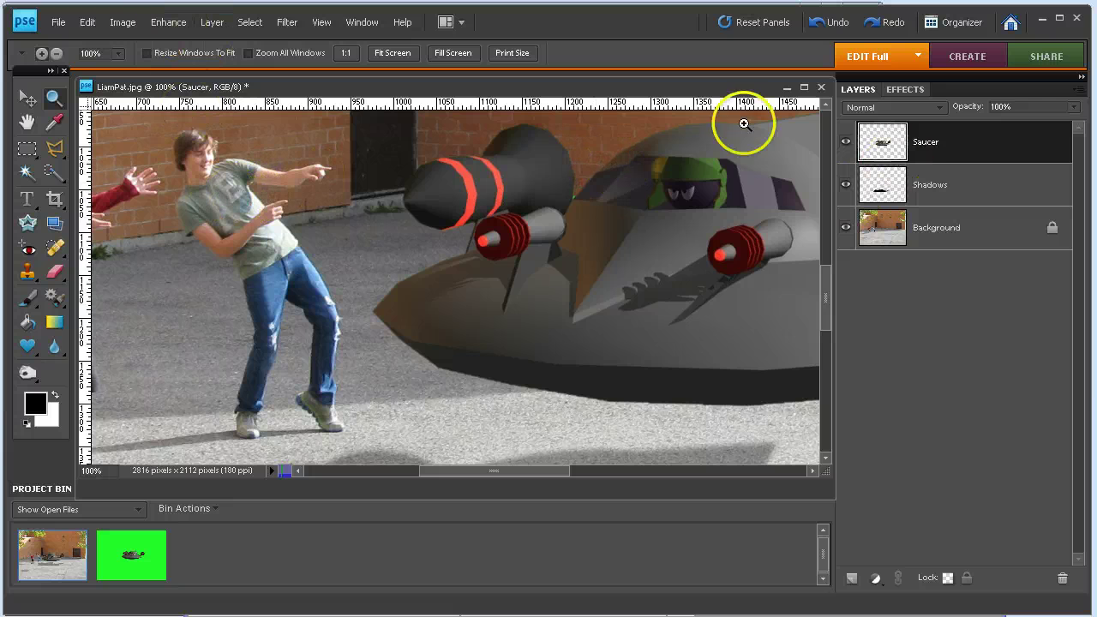
# - Lower the saucer's saturation by 50 with Hue/Saturation, then clear the selection
pyautogui.click(168, 21)
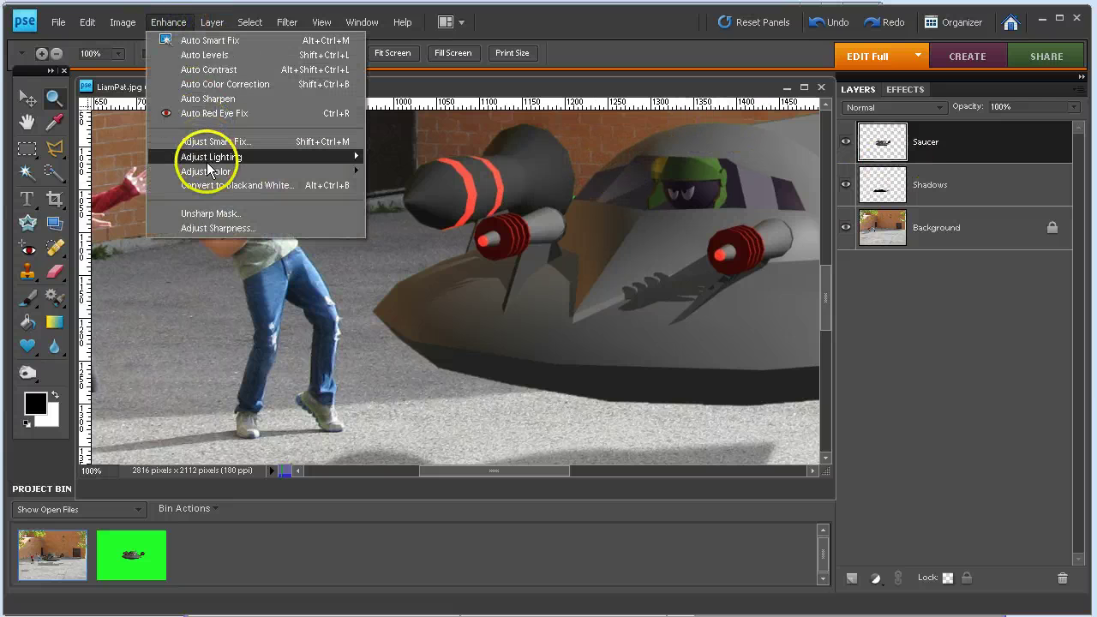
pyautogui.moveTo(210, 175)
pyautogui.moveTo(306, 169)
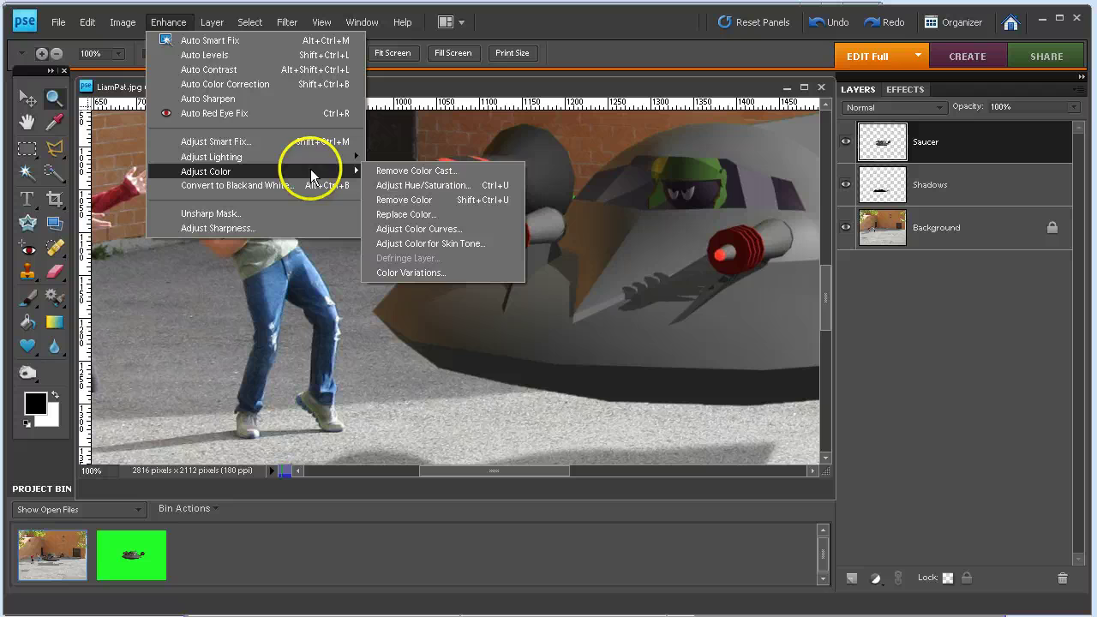
pyautogui.click(424, 186)
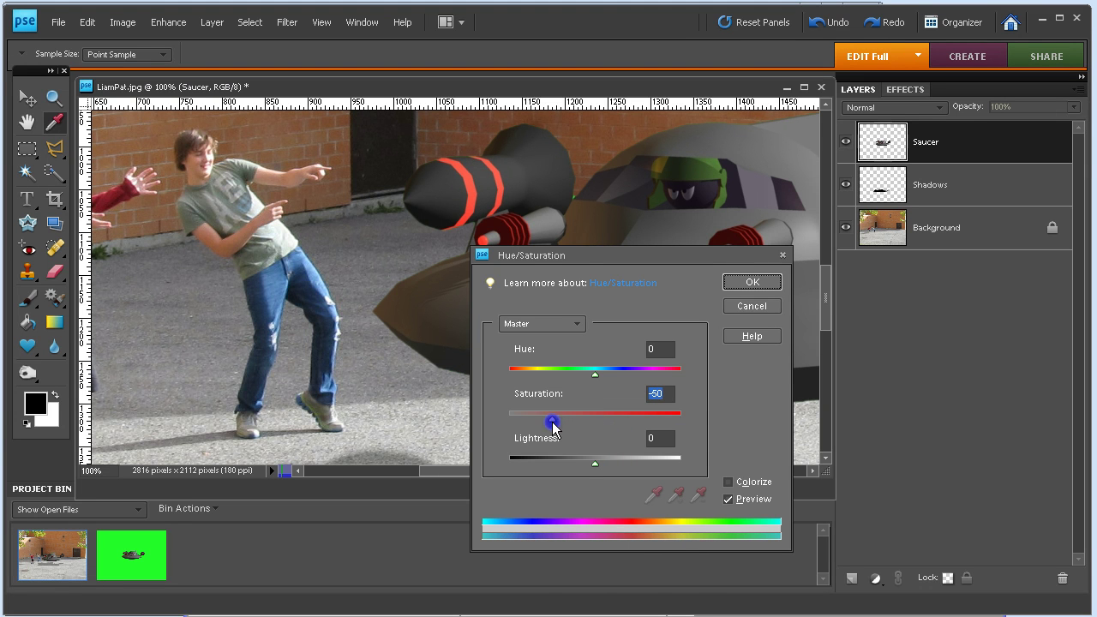
pyautogui.click(752, 283)
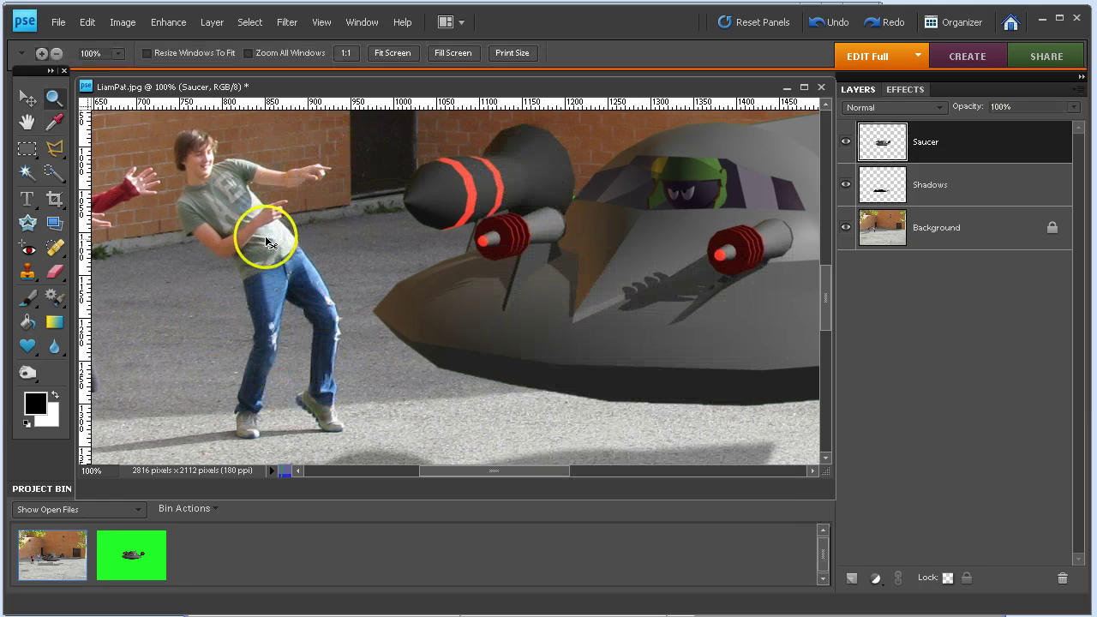
pyautogui.hotkey('ctrl', 'shift', 'd')
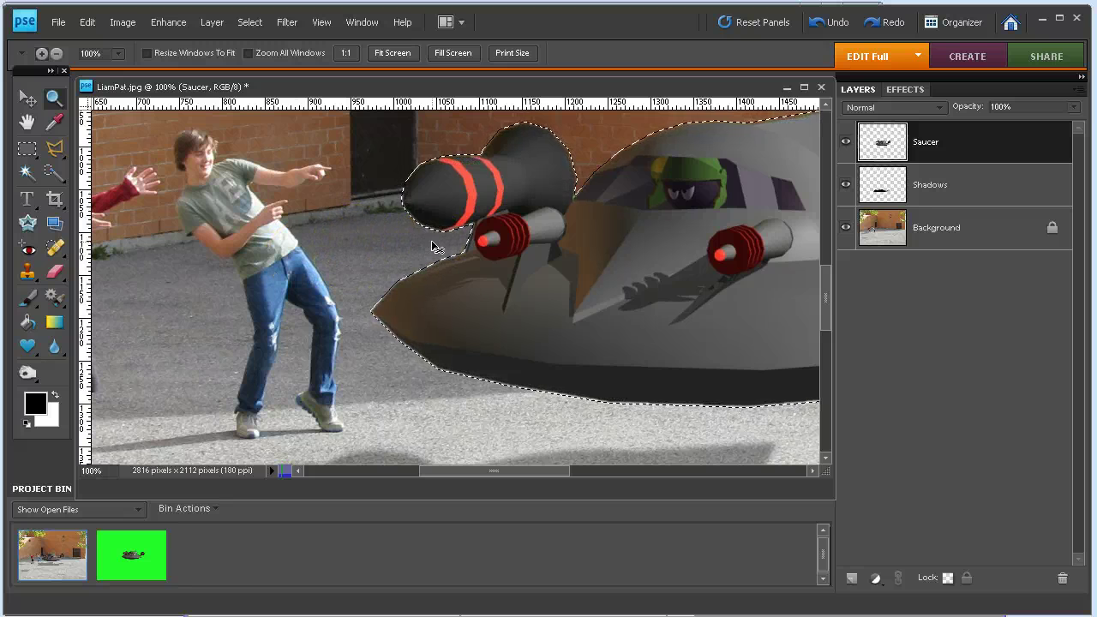
pyautogui.hotkey('ctrl', 'd')
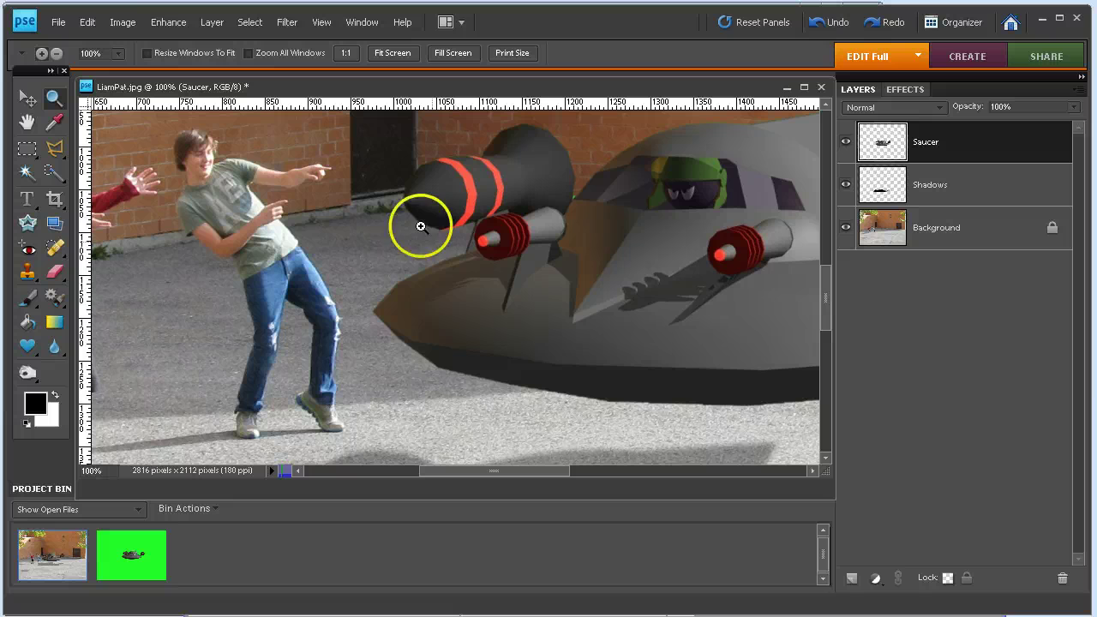
# - Apply a second Hue/Saturation pass at Saturation -44, turning the saucer's red bands muted pink
pyautogui.click(168, 22)
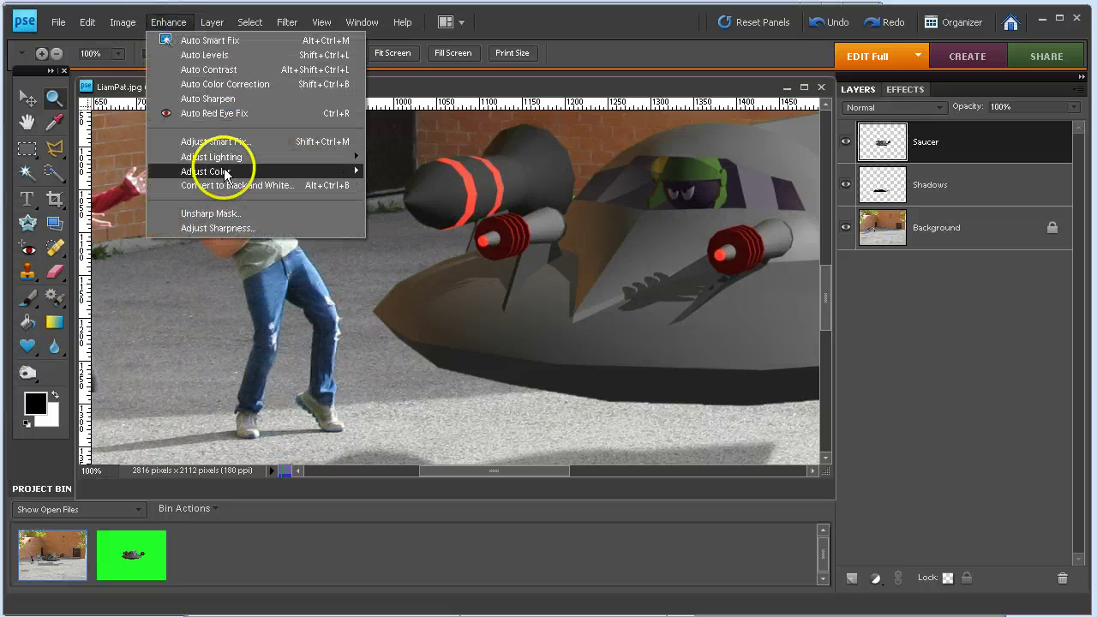
pyautogui.moveTo(225, 171)
pyautogui.click(433, 188)
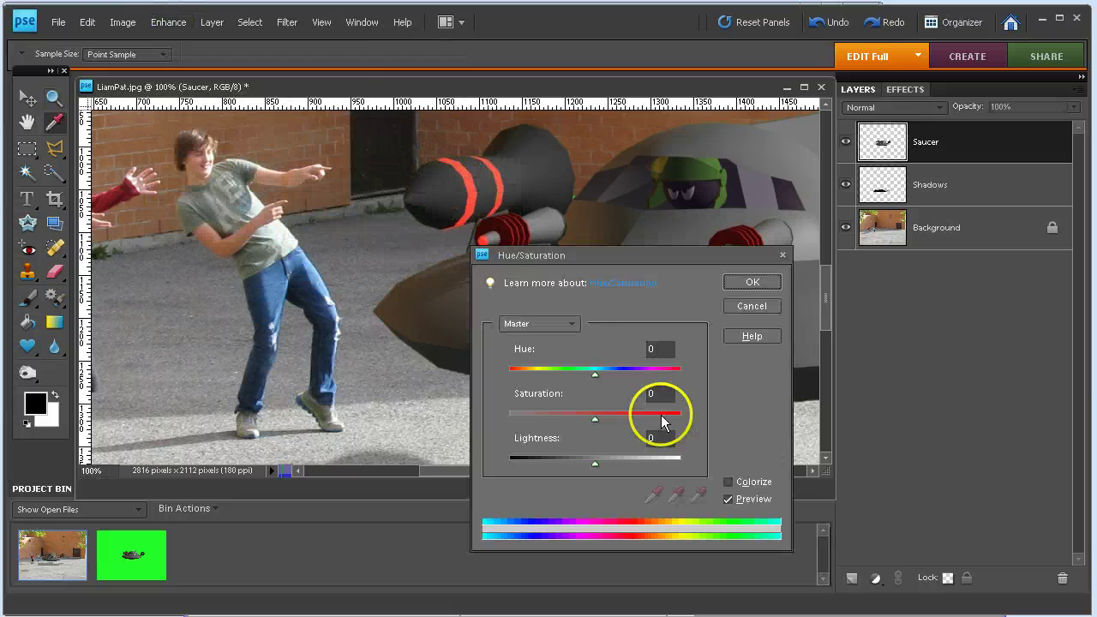
pyautogui.moveTo(593, 420)
pyautogui.mouseDown()
pyautogui.moveTo(559, 416)
pyautogui.moveTo(594, 420)
pyautogui.mouseUp()
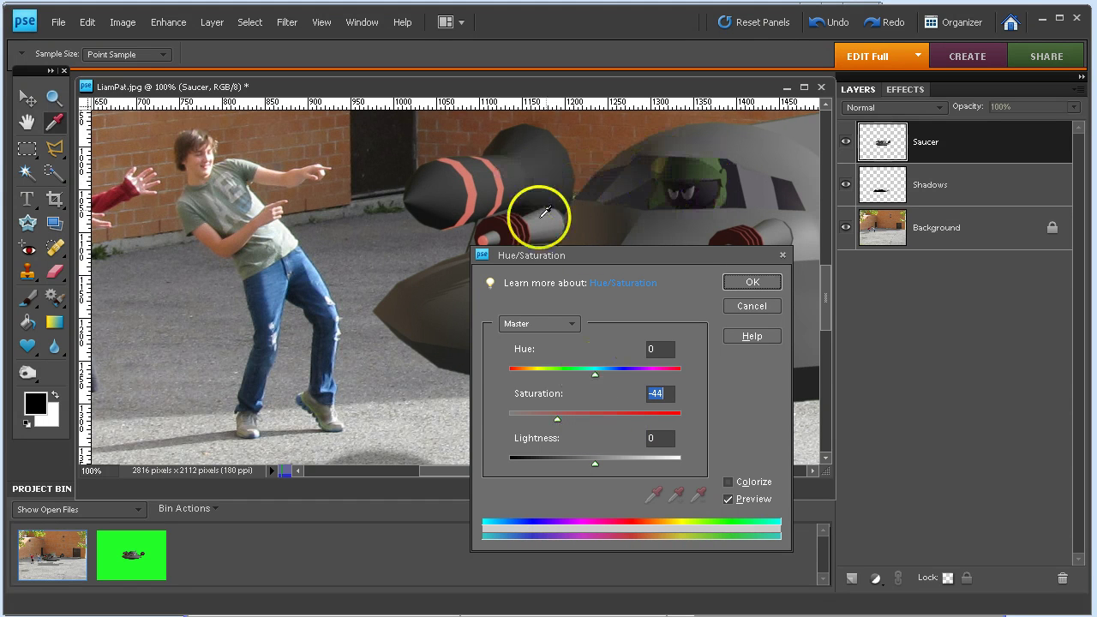
pyautogui.moveTo(605, 264); pyautogui.dragTo(599, 303)
pyautogui.click(725, 322)
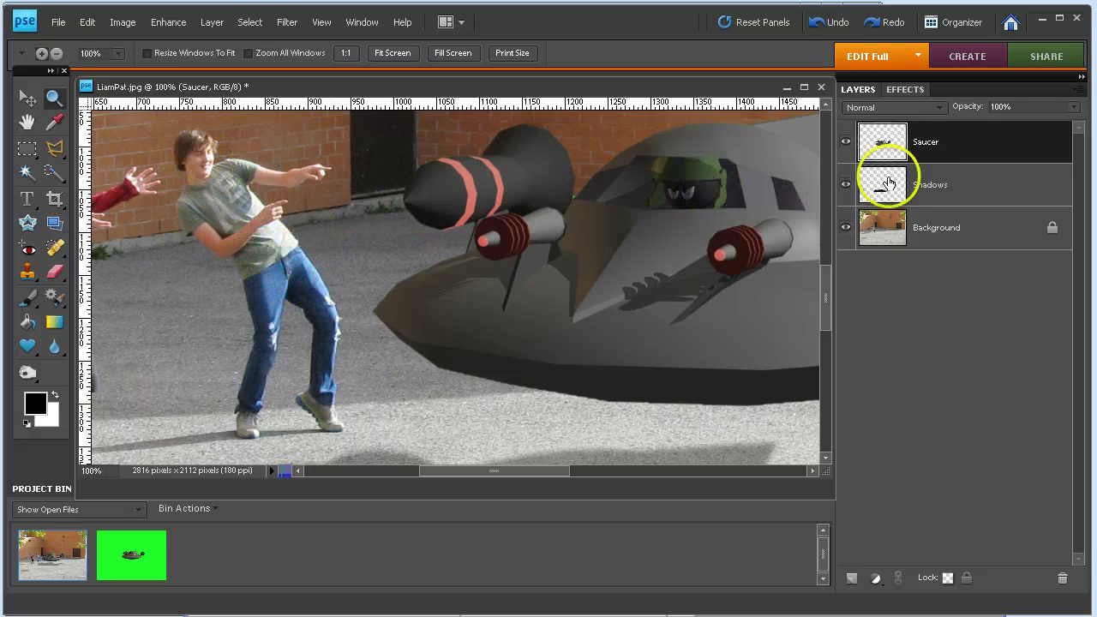
# - Blur the saucer with a 1.2-pixel Gaussian Blur and pan left to show both boys
pyautogui.click(248, 22)
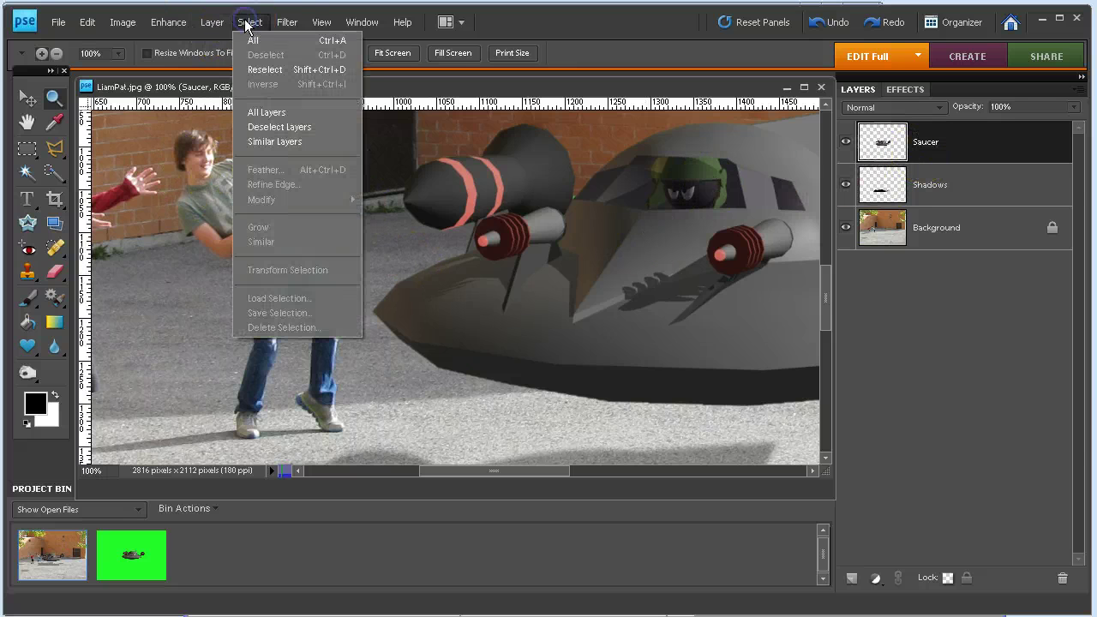
pyautogui.moveTo(283, 23)
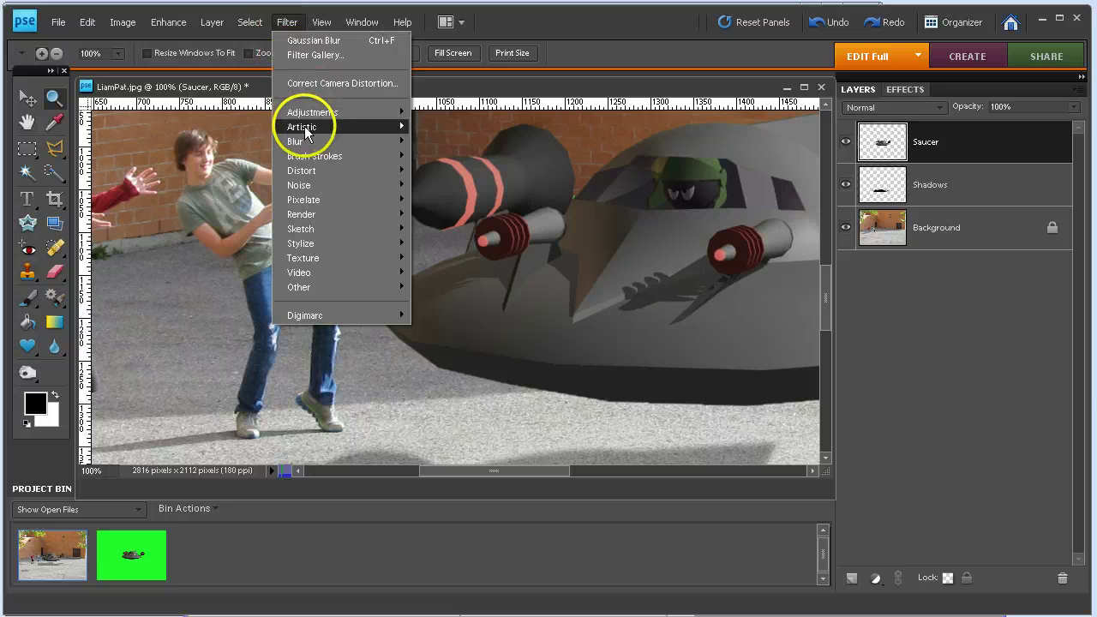
pyautogui.moveTo(313, 147)
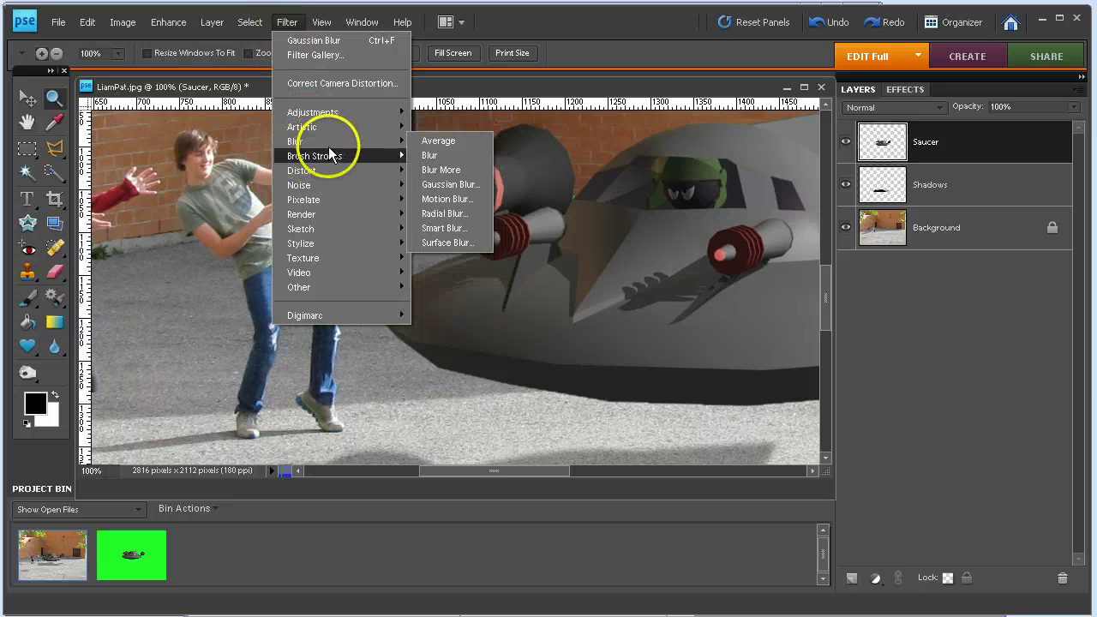
pyautogui.click(453, 182)
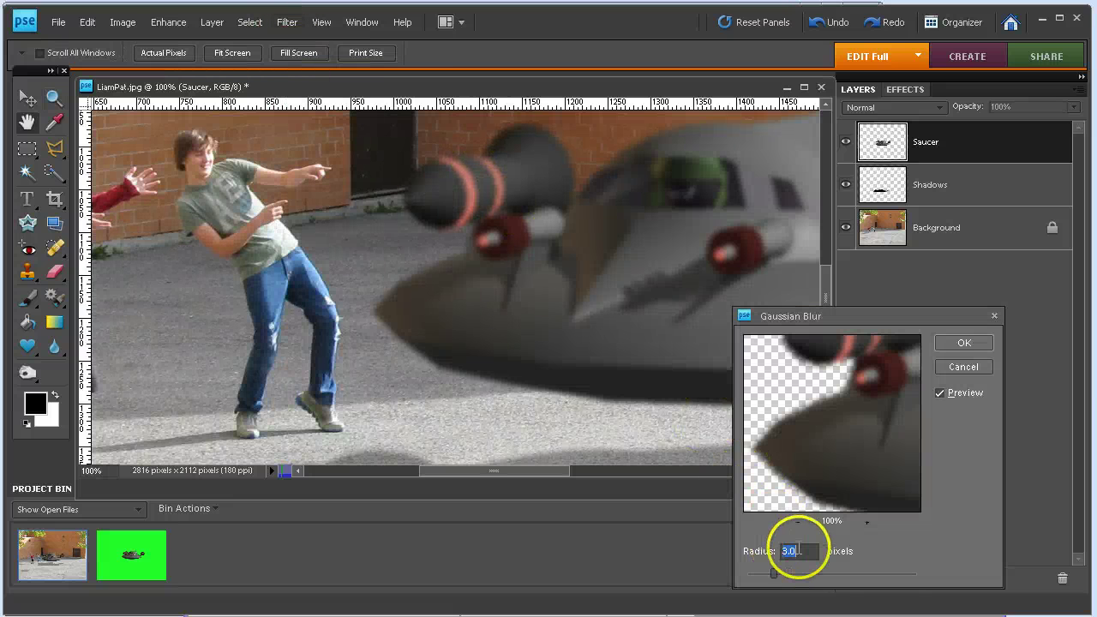
pyautogui.write('1')
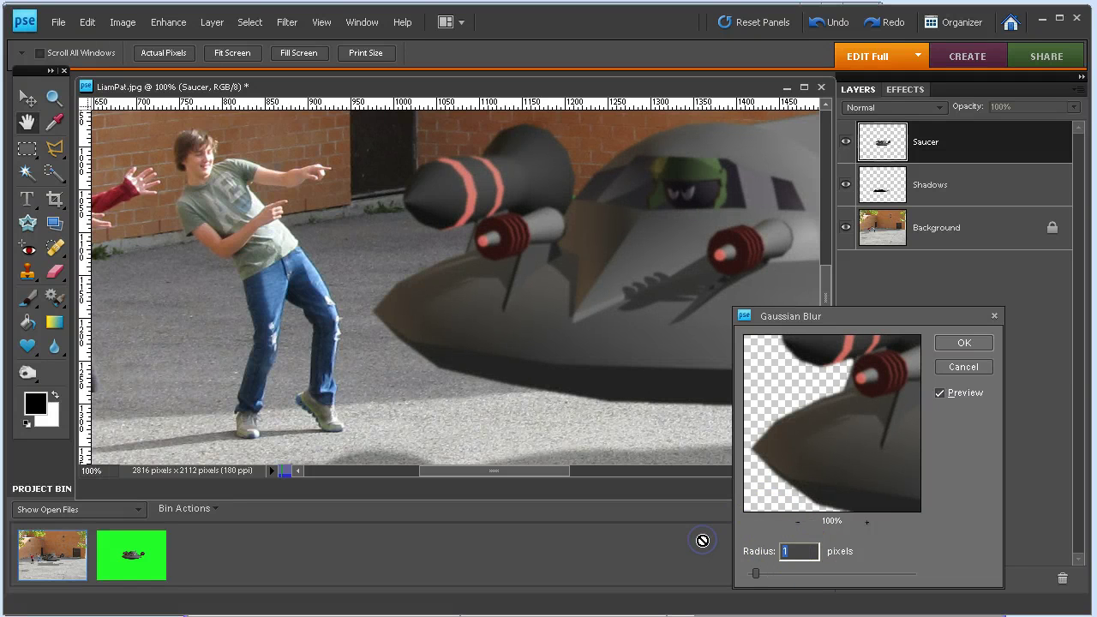
pyautogui.write('.2')
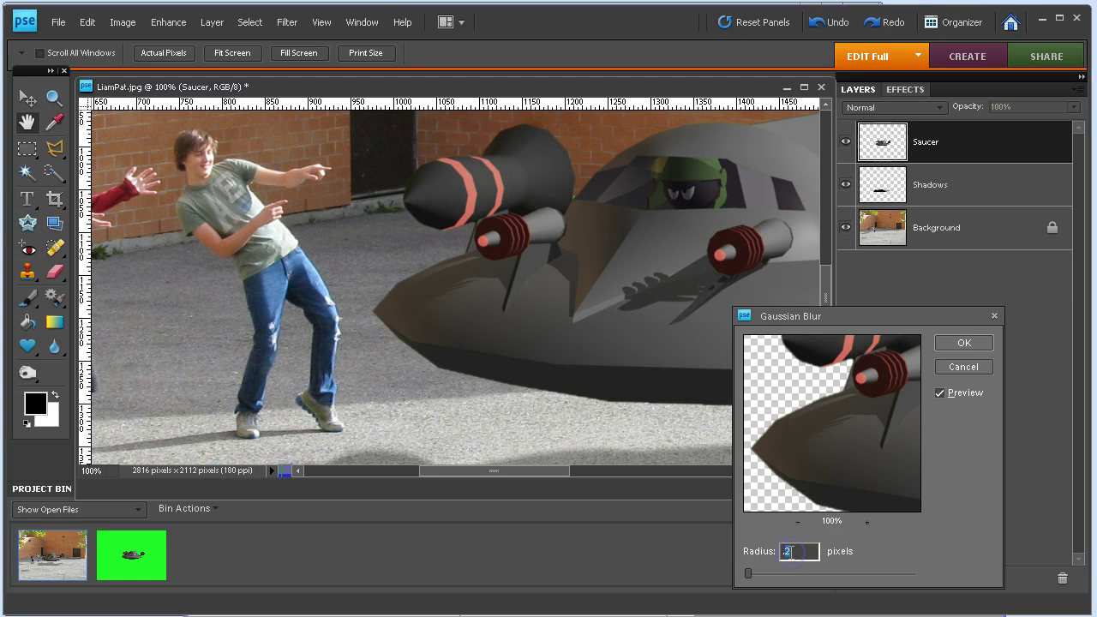
pyautogui.click(960, 342)
pyautogui.moveTo(508, 224); pyautogui.dragTo(581, 310)
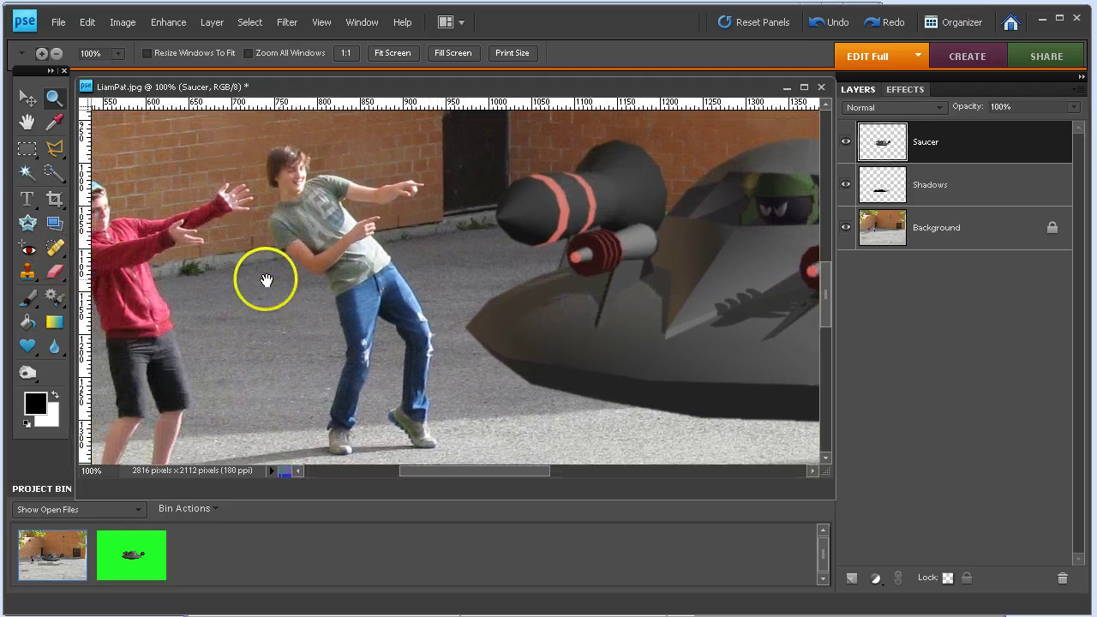
pyautogui.moveTo(265, 277); pyautogui.dragTo(304, 277)
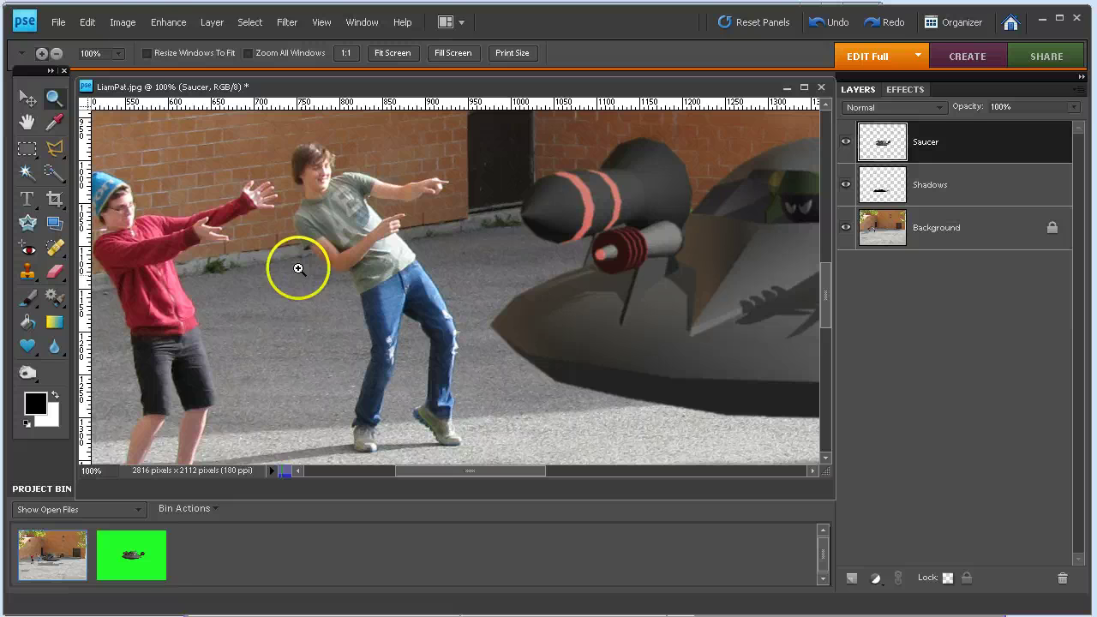
# - Set up the Save for Web copy as an 800×600, quality-80 JPEG with constrained proportions
pyautogui.click(53, 22)
pyautogui.click(90, 184)
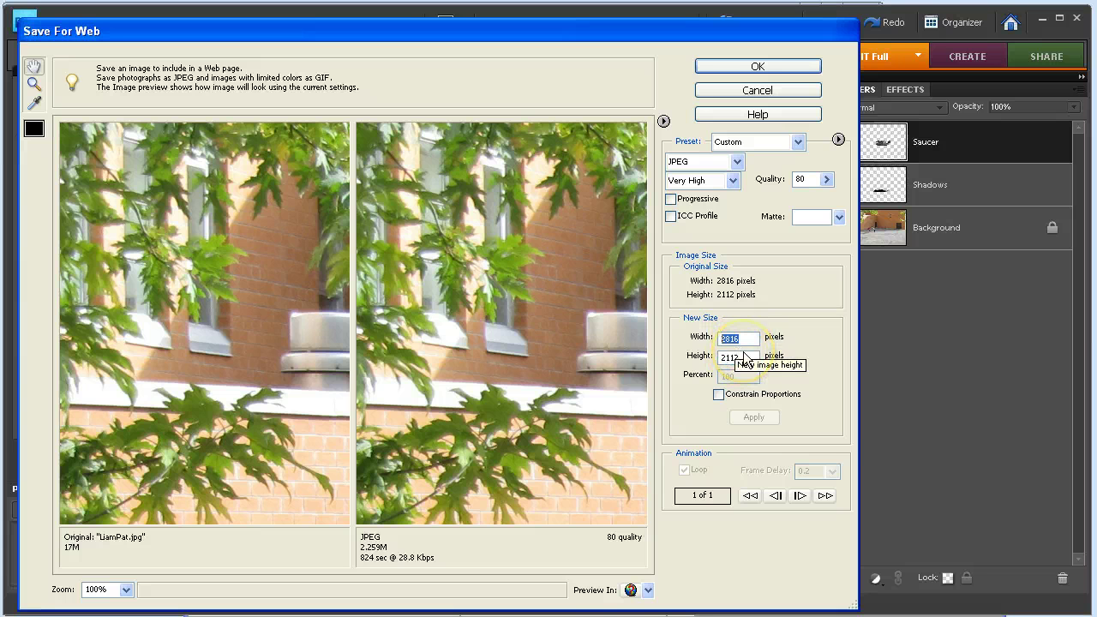
pyautogui.write('800')
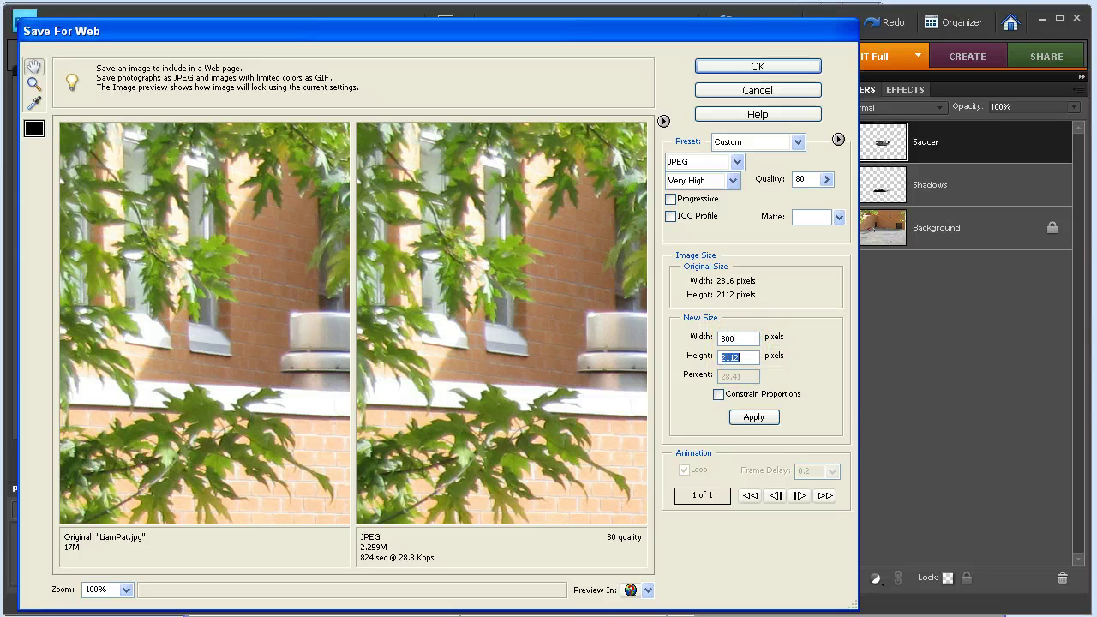
pyautogui.click(718, 395)
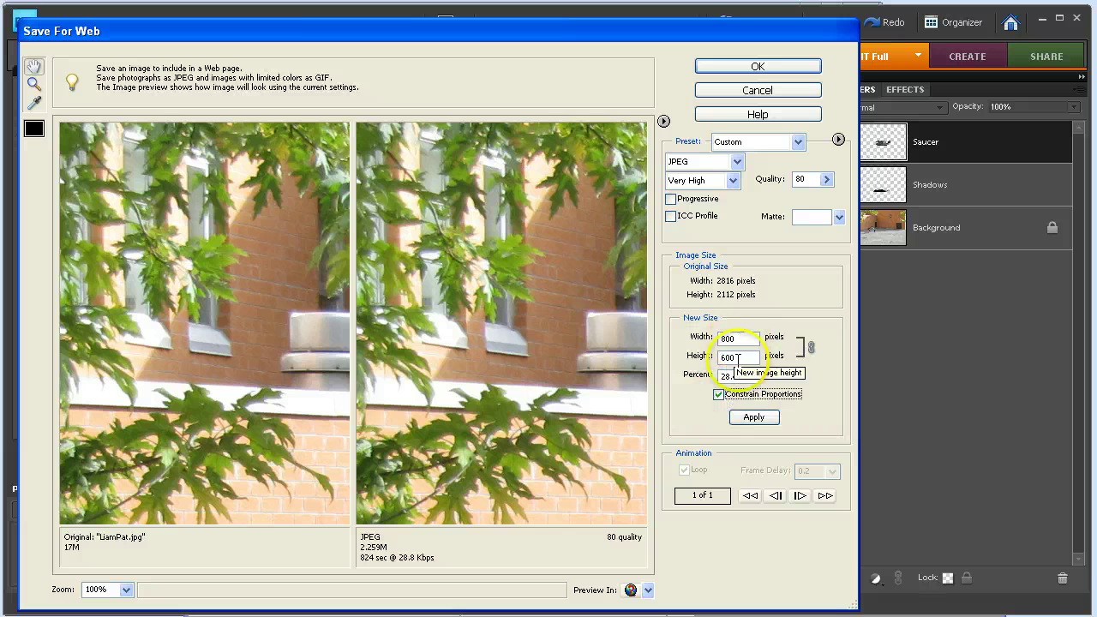
pyautogui.click(739, 355)
pyautogui.click(756, 419)
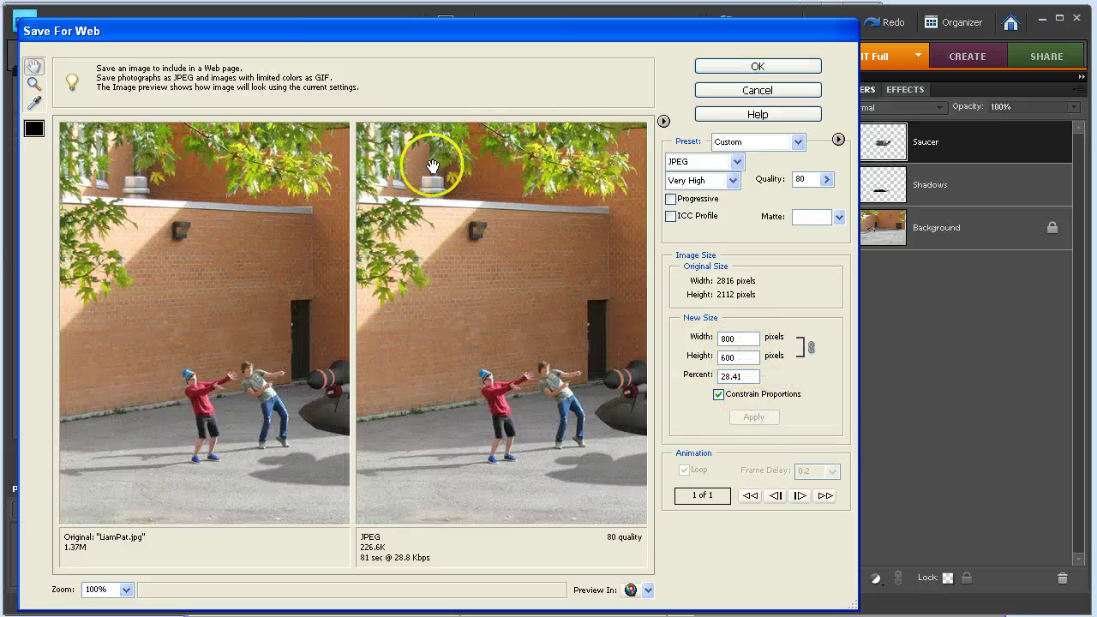
pyautogui.click(721, 68)
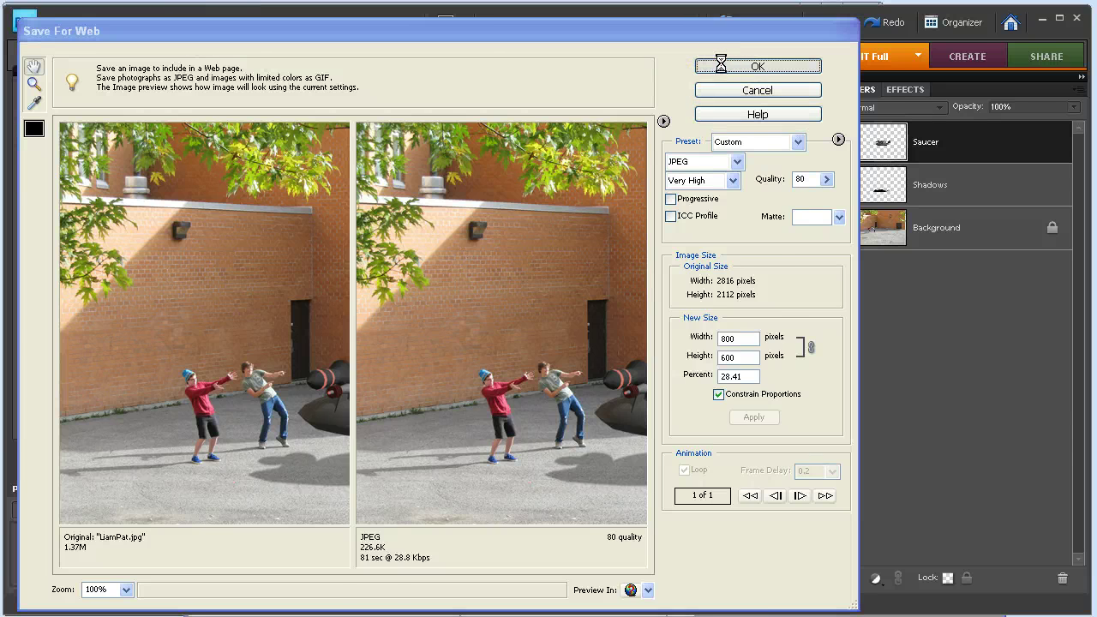